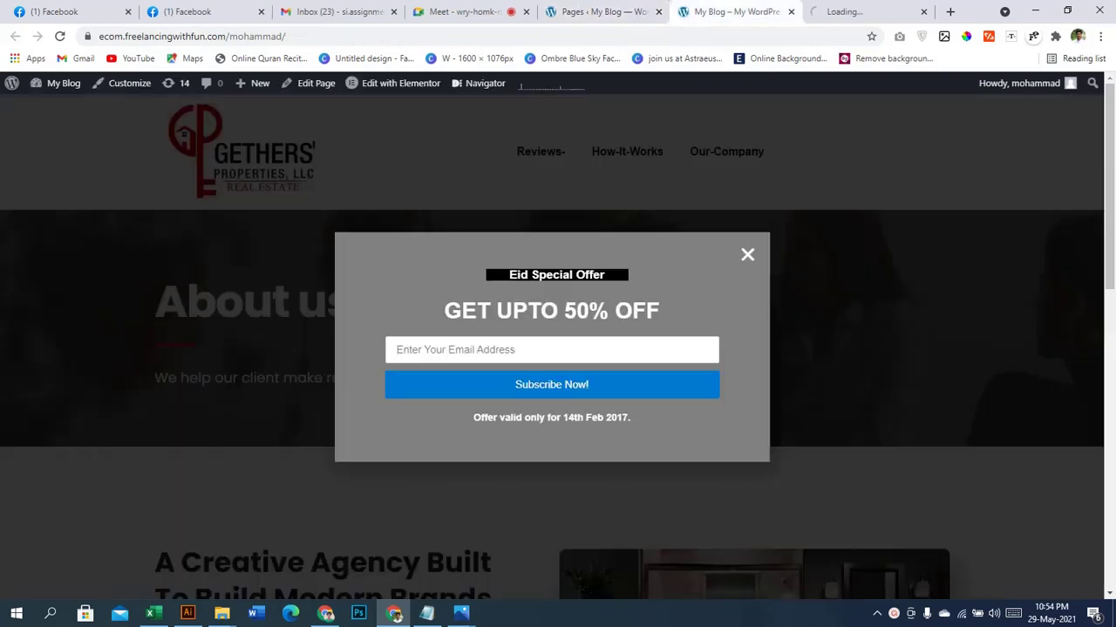
- Examine the Contact page of the site, especially the two forms and the map in its Get a Quote section
{"action": "key", "text": "ctrl+Tab"}
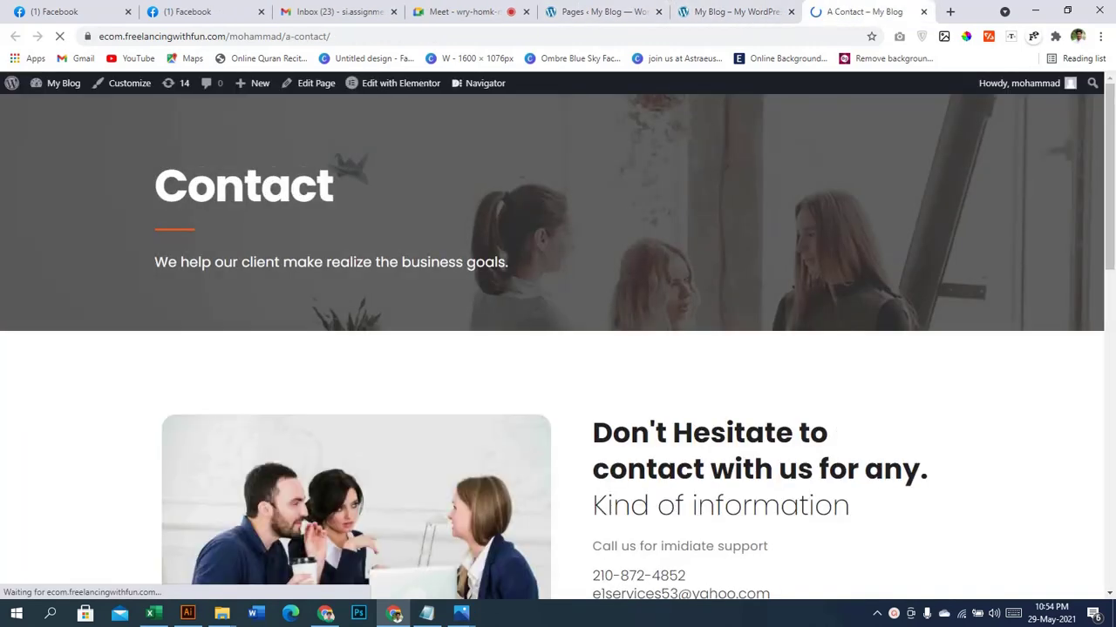
{"action": "scroll", "coordinate": [557, 349], "scroll_direction": "down", "scroll_amount": 12}
{"action": "scroll", "coordinate": [557, 348], "scroll_direction": "up", "scroll_amount": 3}
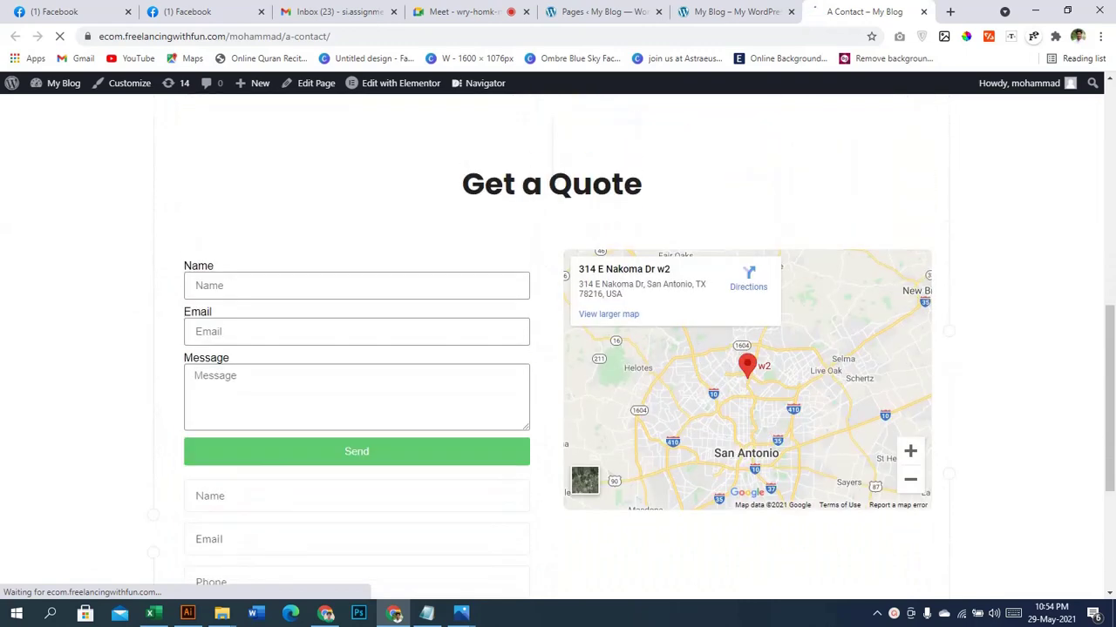
{"action": "left_click", "coordinate": [356, 286]}
{"action": "scroll", "coordinate": [357, 286], "scroll_direction": "down", "scroll_amount": 4}
{"action": "scroll", "coordinate": [356, 286], "scroll_direction": "up", "scroll_amount": 4}
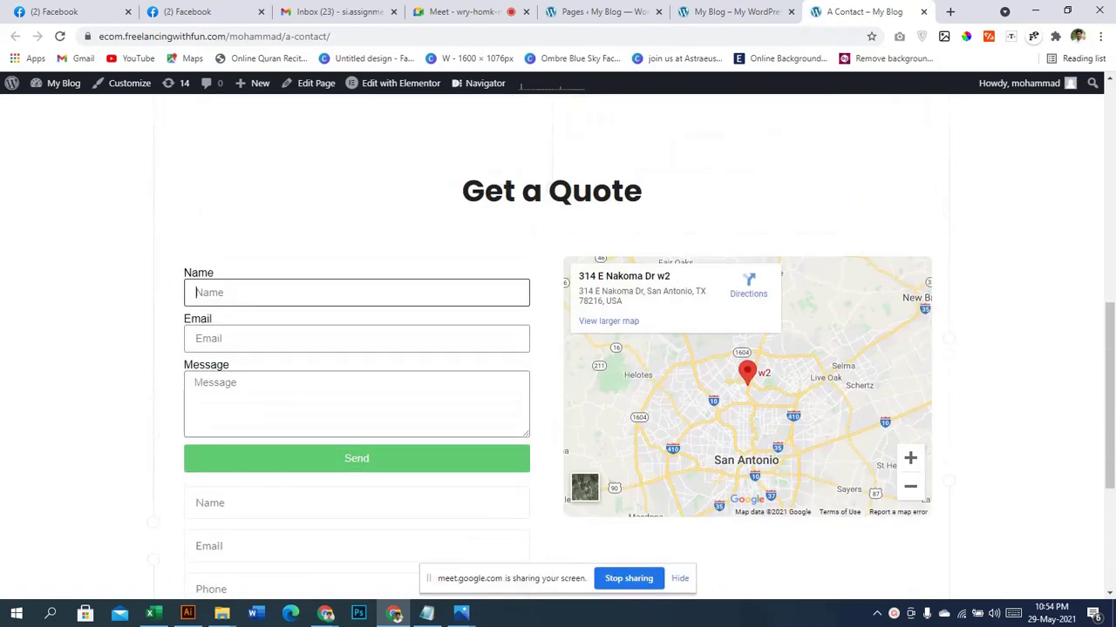
{"action": "scroll", "coordinate": [558, 348], "scroll_direction": "down", "scroll_amount": 1}
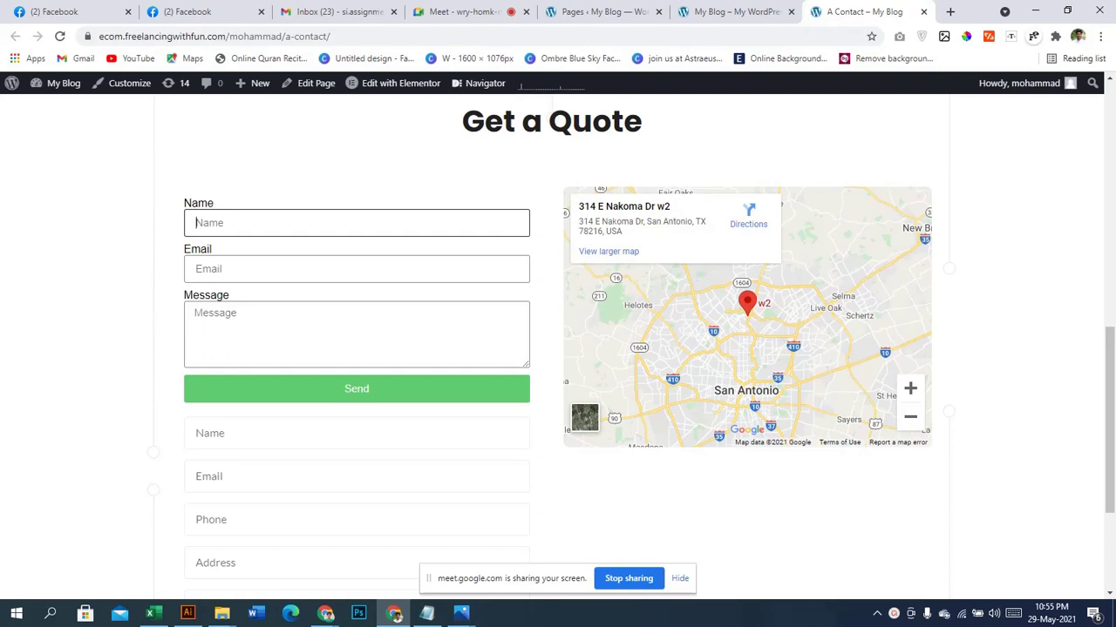
{"action": "scroll", "coordinate": [558, 349], "scroll_direction": "up", "scroll_amount": 2}
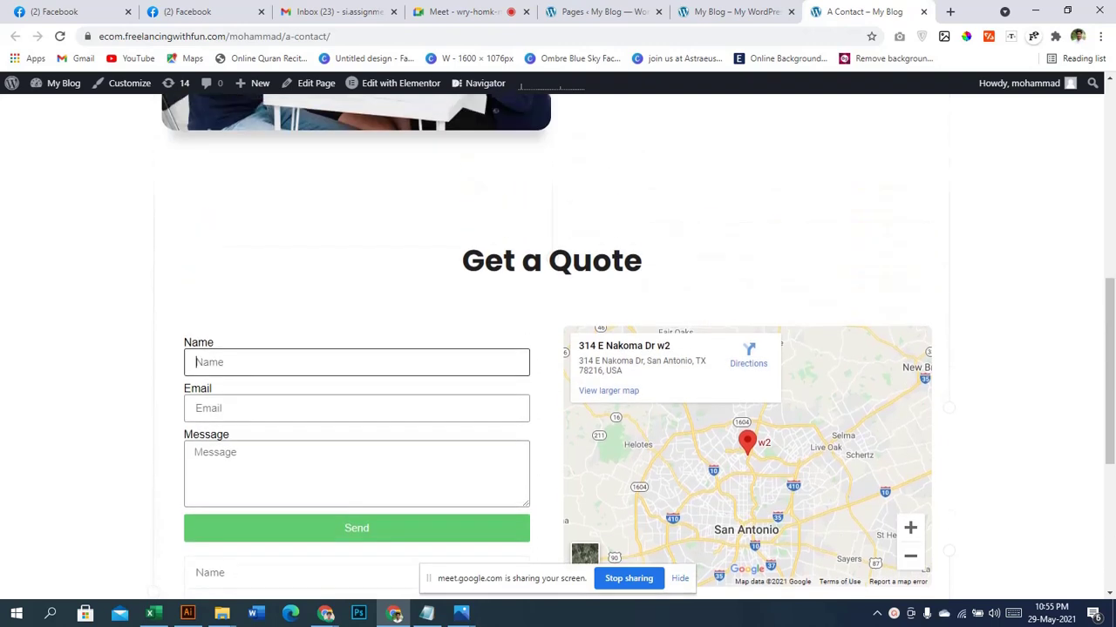
{"action": "scroll", "coordinate": [558, 349], "scroll_direction": "down", "scroll_amount": 1}
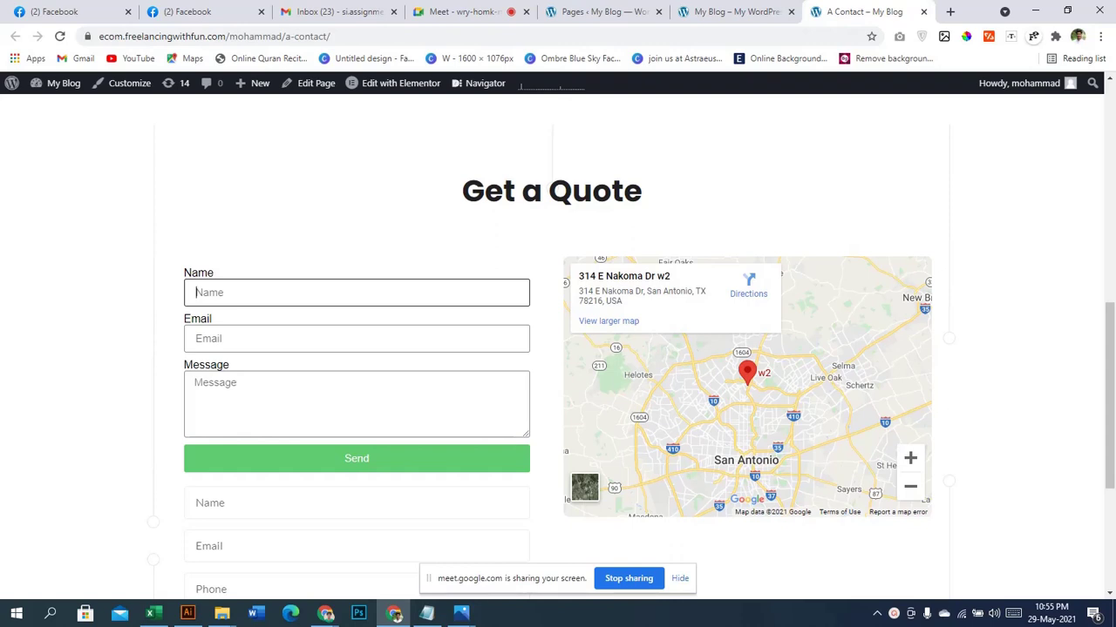
- Return to the WordPress admin and open the list of installed plugins
{"action": "mouse_move", "coordinate": [59, 83]}
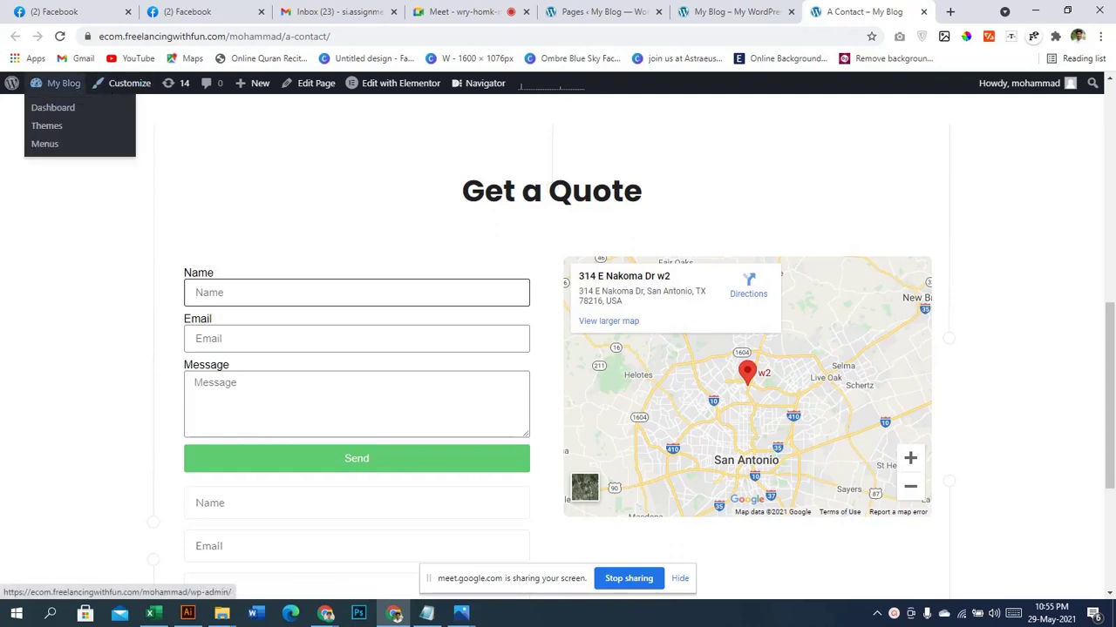
{"action": "left_click", "coordinate": [736, 11]}
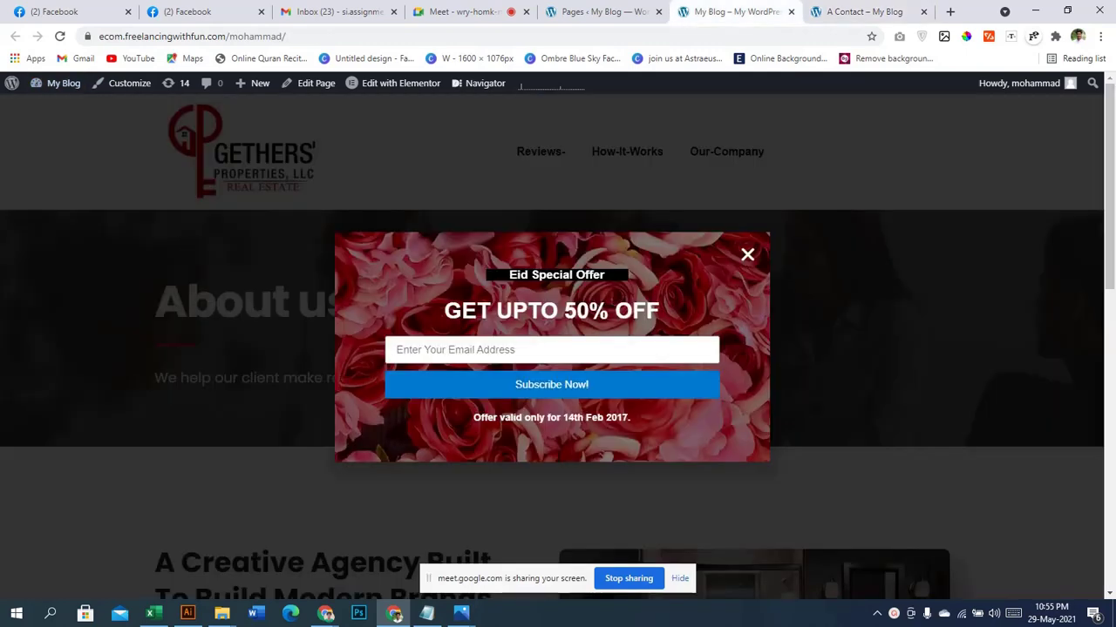
{"action": "left_click", "coordinate": [601, 11]}
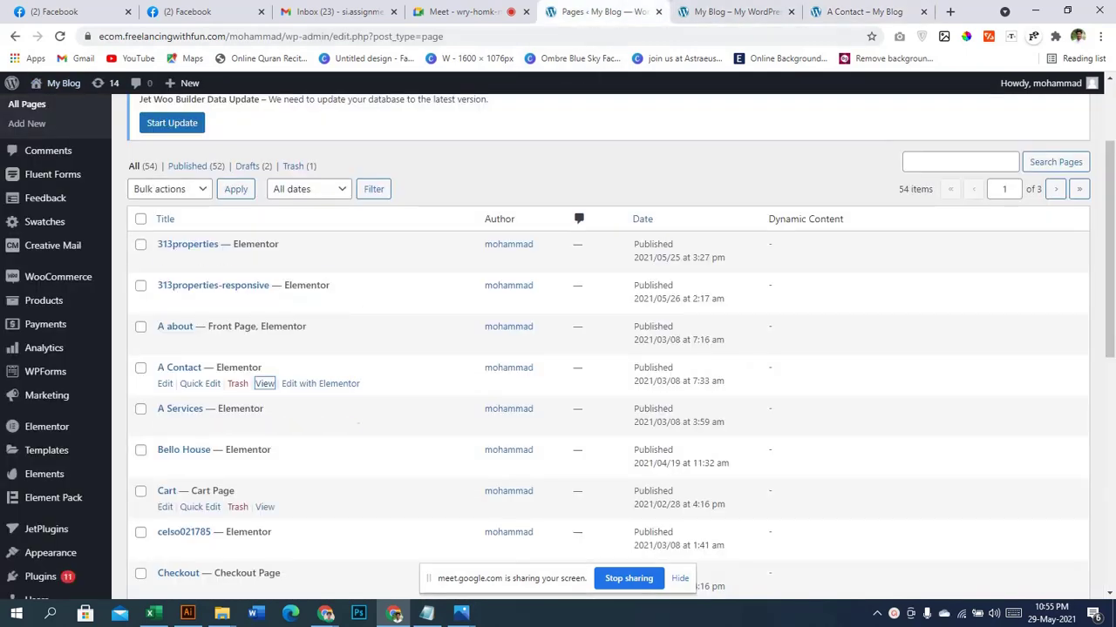
{"action": "scroll", "coordinate": [43, 471], "scroll_direction": "down", "scroll_amount": 3}
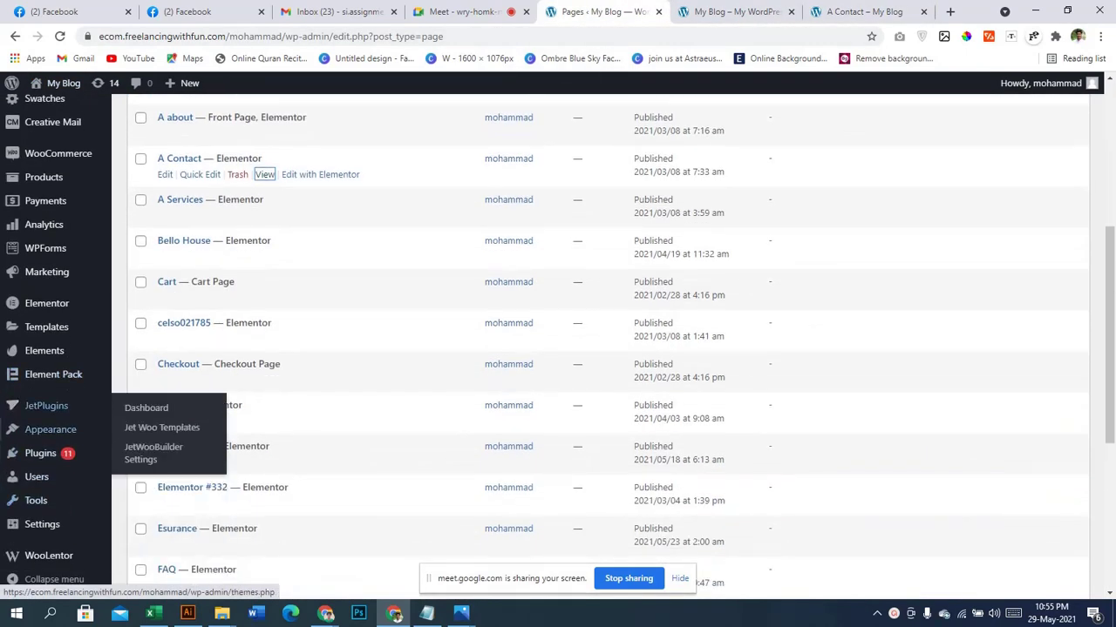
{"action": "mouse_move", "coordinate": [42, 454]}
{"action": "left_click", "coordinate": [155, 456]}
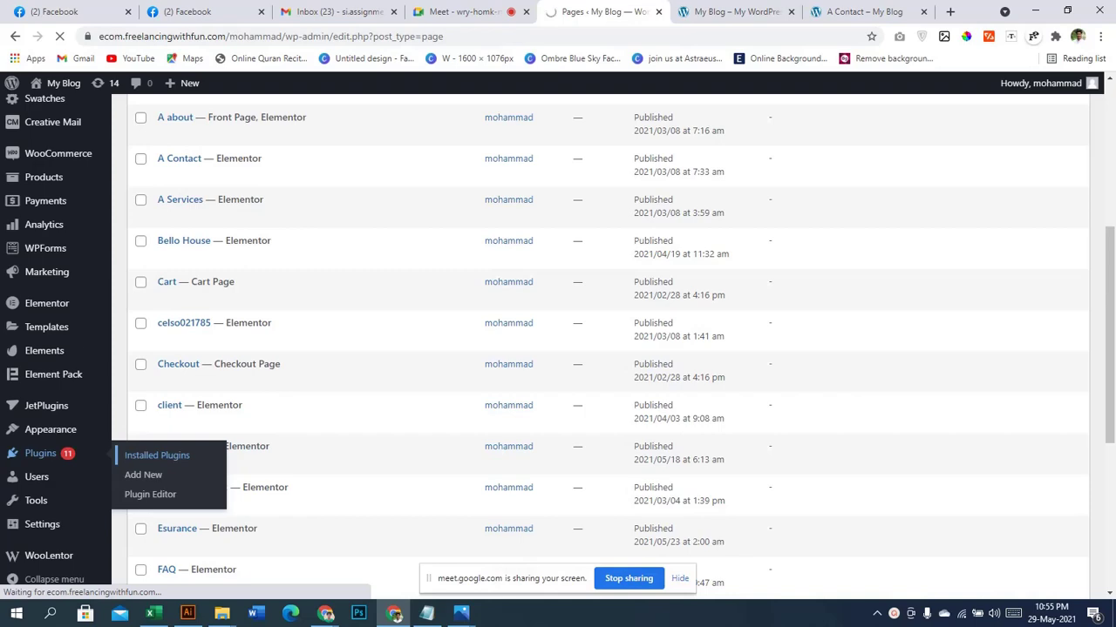
- Find the Dynamic Content for Elementor plugin among the installed plugins and deactivate it
{"action": "scroll", "coordinate": [610, 348], "scroll_direction": "down", "scroll_amount": 4}
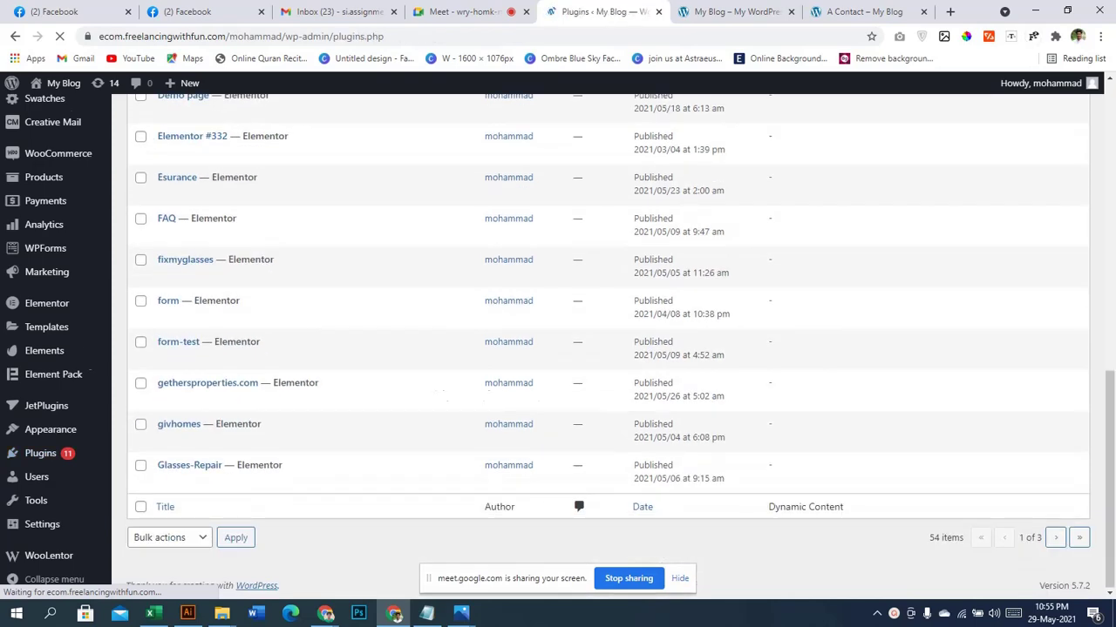
{"action": "scroll", "coordinate": [610, 348], "scroll_direction": "down", "scroll_amount": 4}
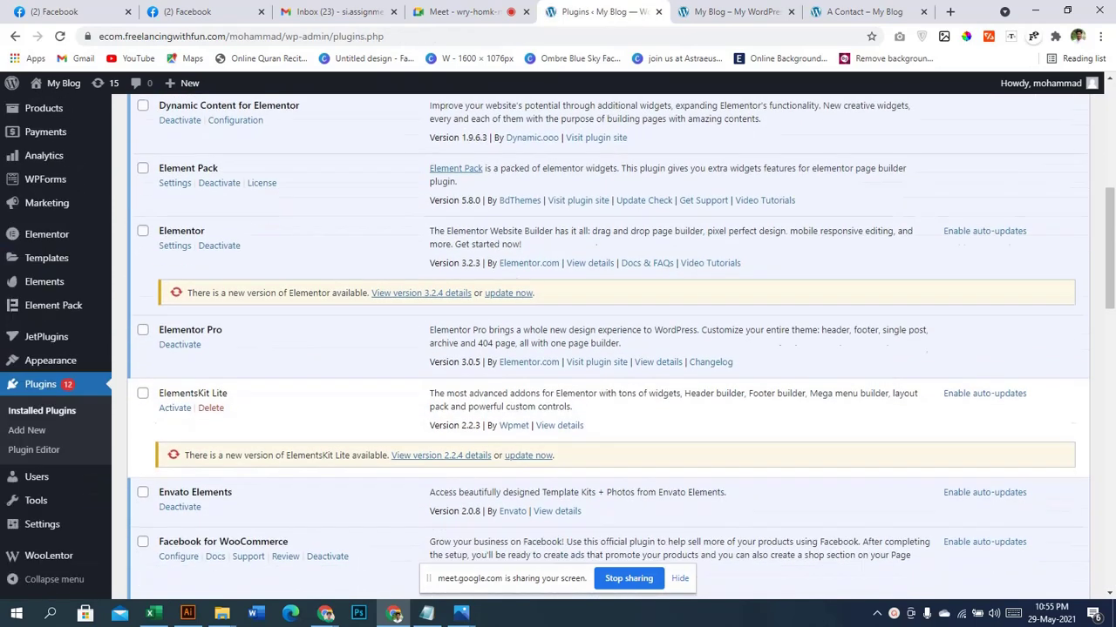
{"action": "scroll", "coordinate": [610, 349], "scroll_direction": "down", "scroll_amount": 4}
{"action": "scroll", "coordinate": [610, 349], "scroll_direction": "down", "scroll_amount": 3}
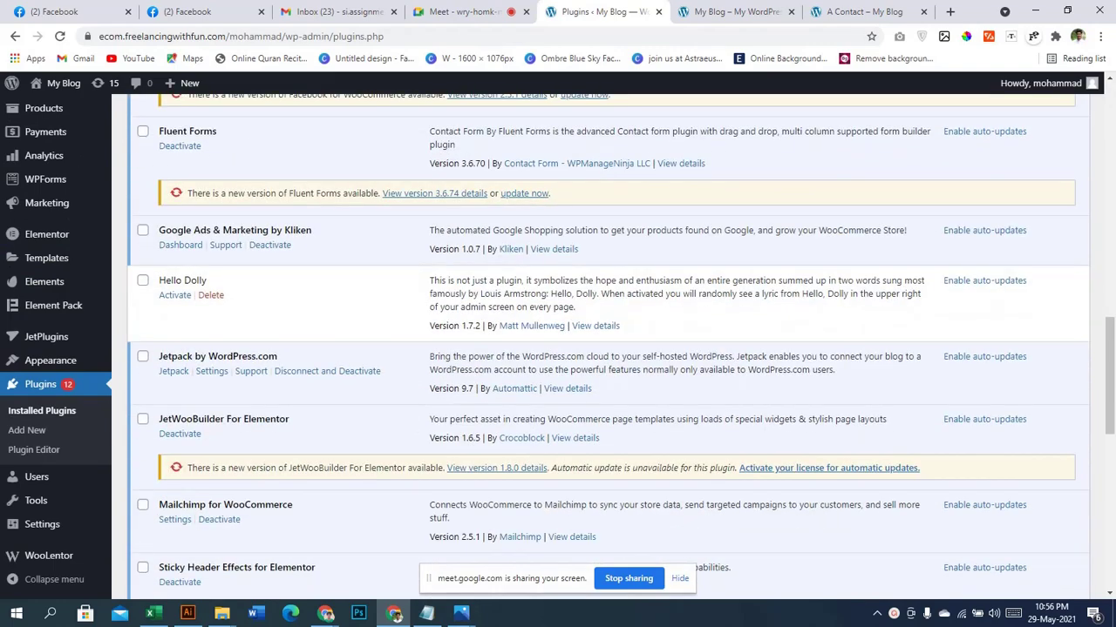
{"action": "scroll", "coordinate": [610, 348], "scroll_direction": "up", "scroll_amount": 9}
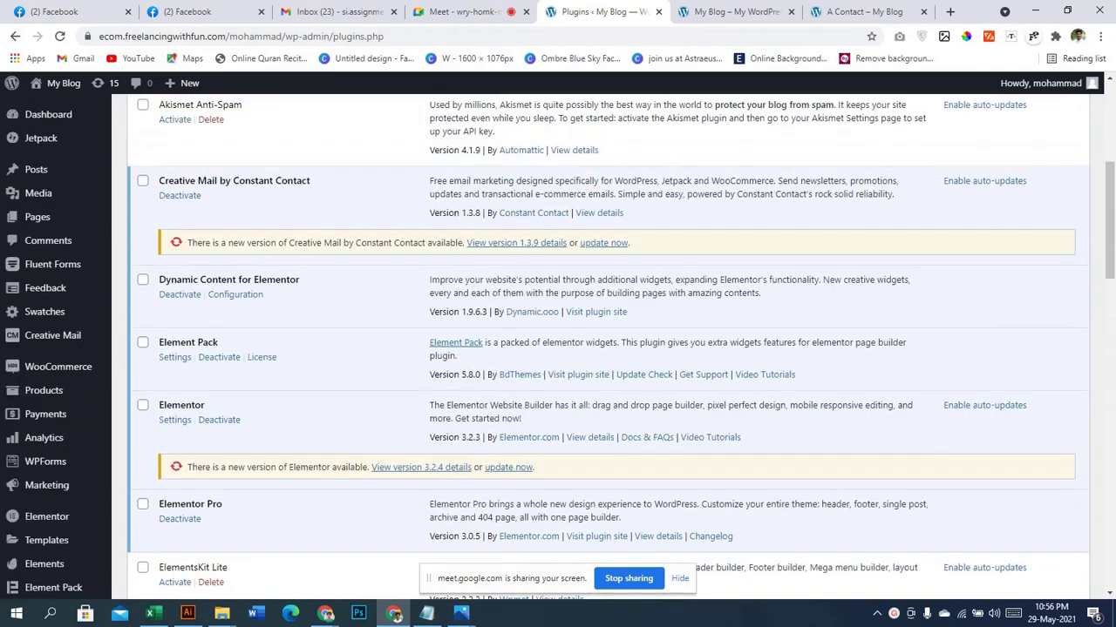
{"action": "left_click", "coordinate": [180, 295]}
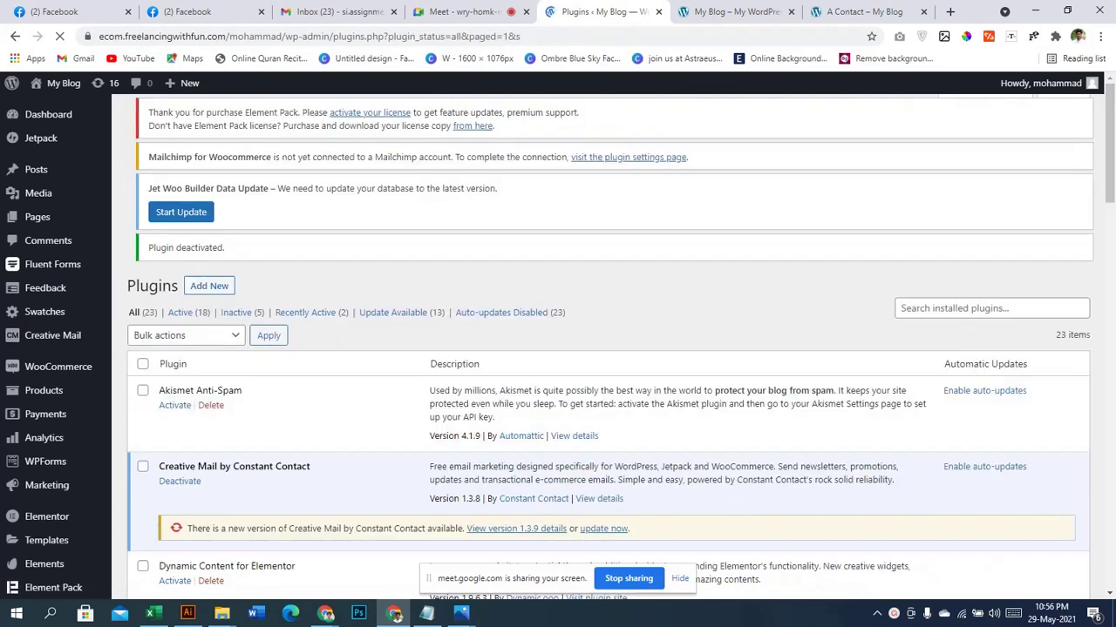
- Delete the deactivated Dynamic Content for Elementor plugin and confirm its removal
{"action": "scroll", "coordinate": [608, 347], "scroll_direction": "down", "scroll_amount": 3}
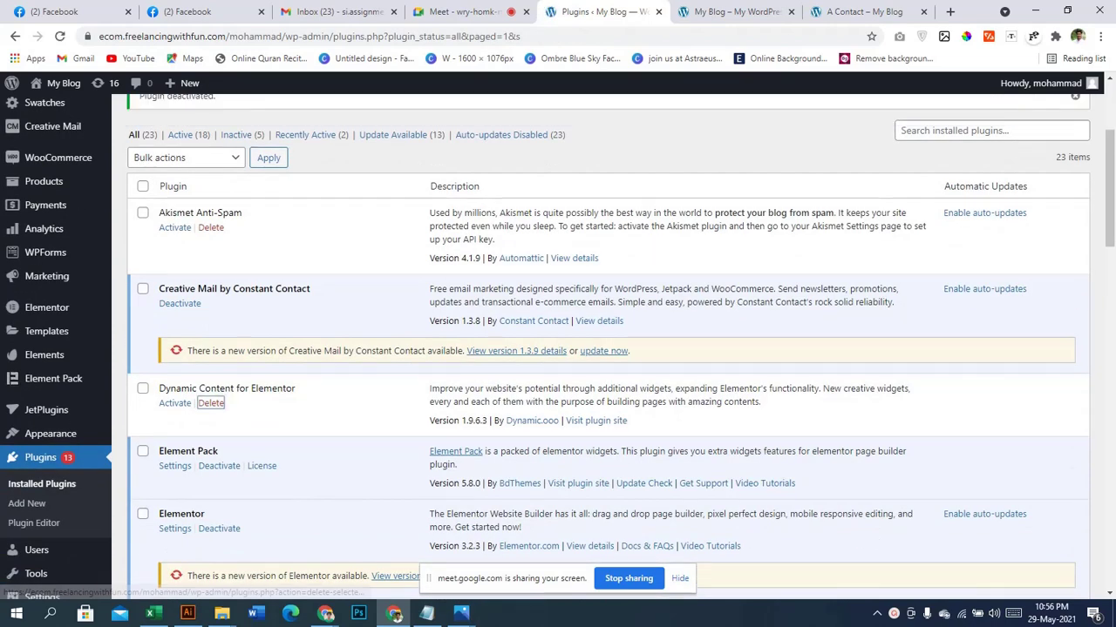
{"action": "left_click", "coordinate": [211, 403]}
{"action": "key", "text": "Return"}
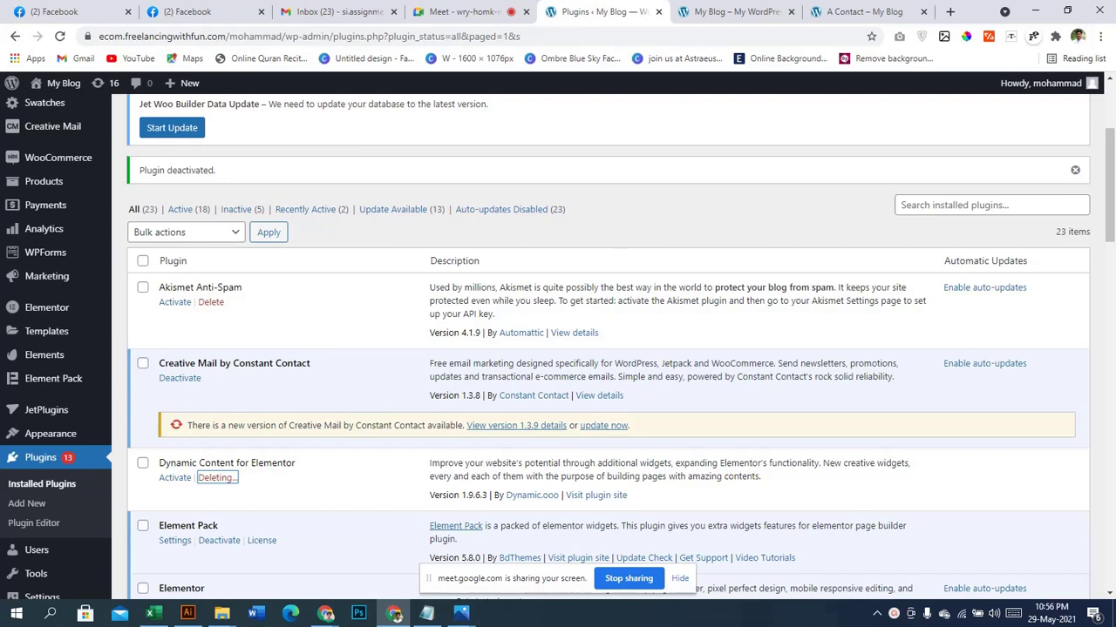
- Start adding a new plugin by zip upload and open the file chooser for the plugin archive
{"action": "scroll", "coordinate": [209, 201], "scroll_direction": "up", "scroll_amount": 3}
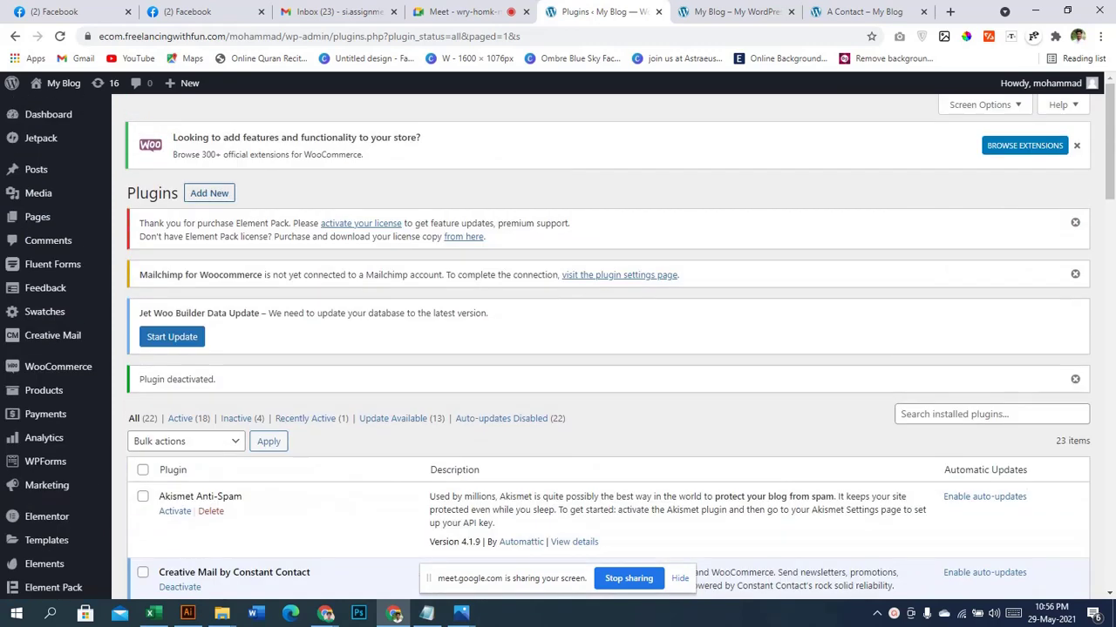
{"action": "left_click", "coordinate": [209, 192]}
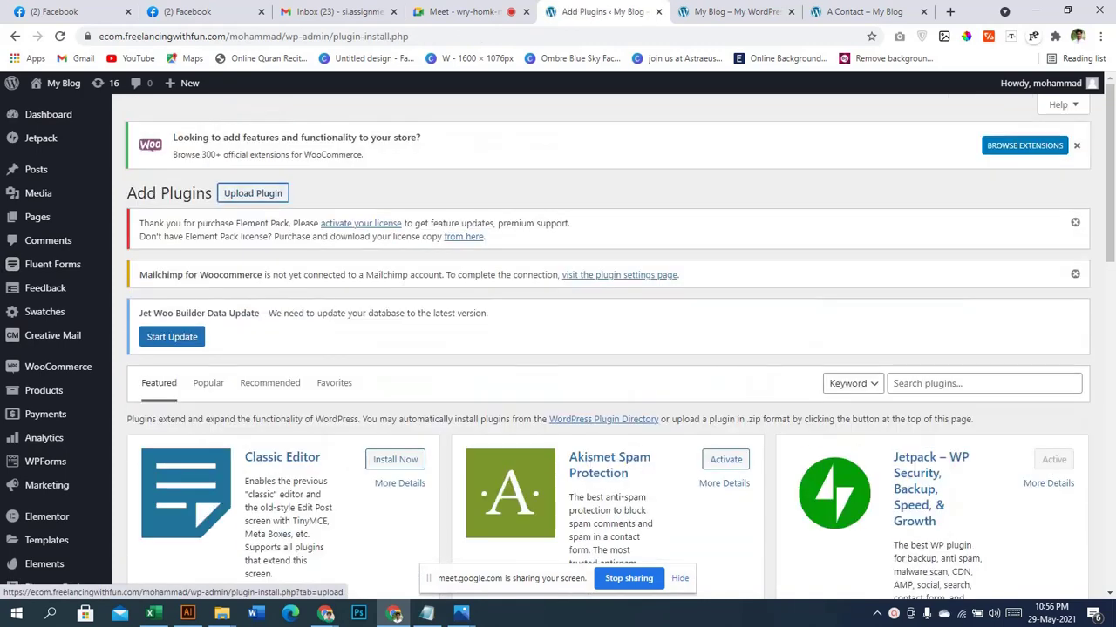
{"action": "left_click", "coordinate": [253, 192]}
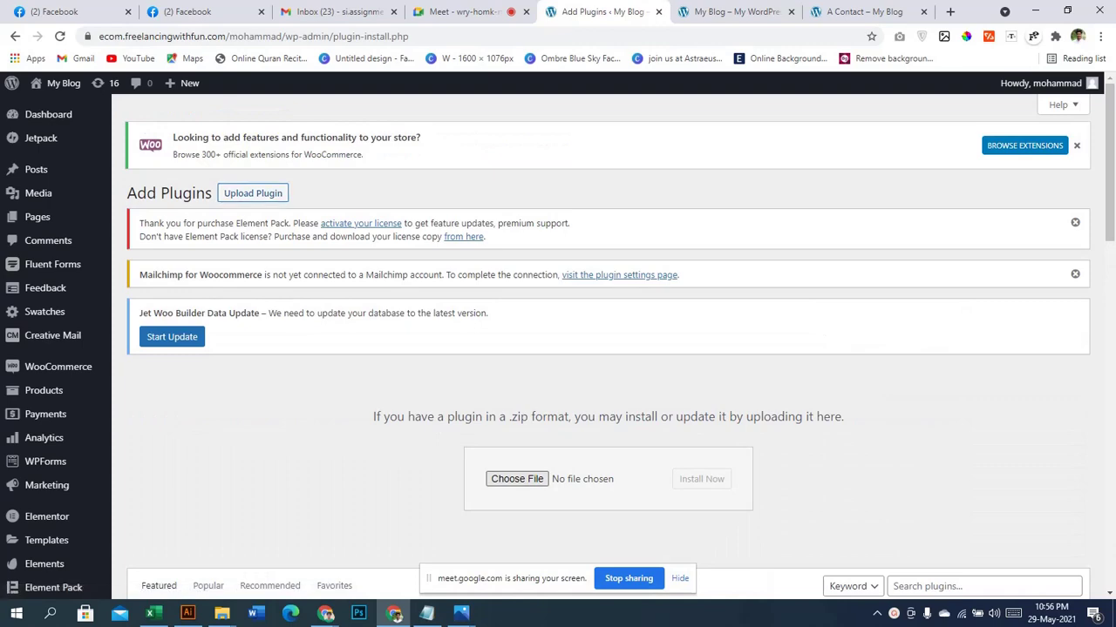
{"action": "left_click", "coordinate": [517, 480]}
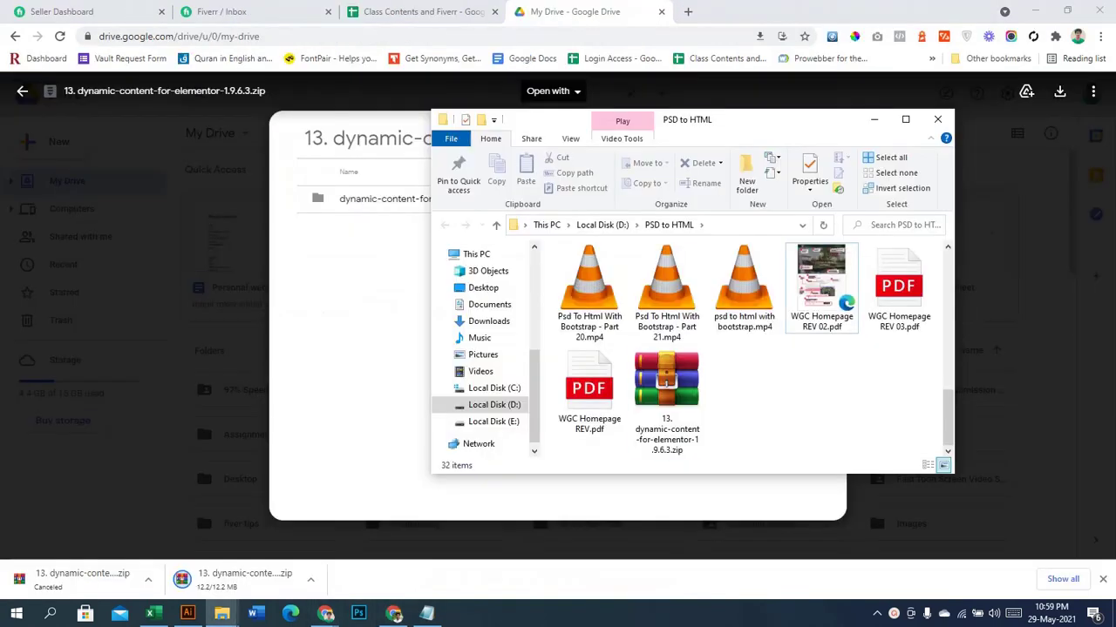
- In File Explorer, extract 13. dynamic-content-for-elementor-1.9.6.3.zip to D:\PSD to HTML\13. dynamic-content-for-elementor-1.9.6.3 with the default extraction options
{"action": "left_click", "coordinate": [667, 392]}
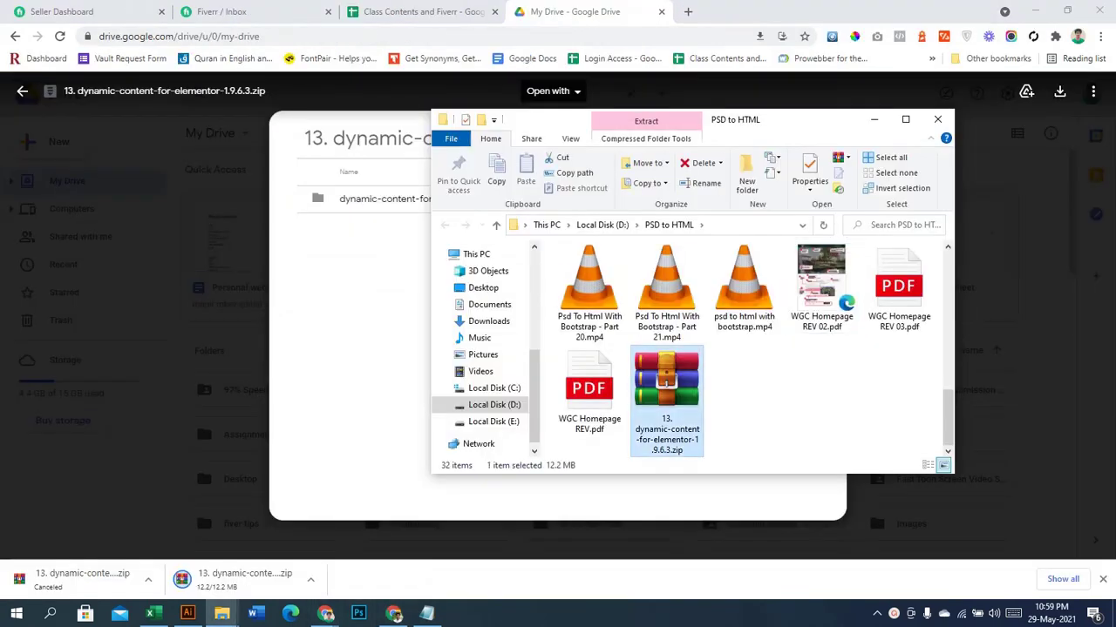
{"action": "left_click", "coordinate": [785, 402]}
{"action": "left_click", "coordinate": [676, 381]}
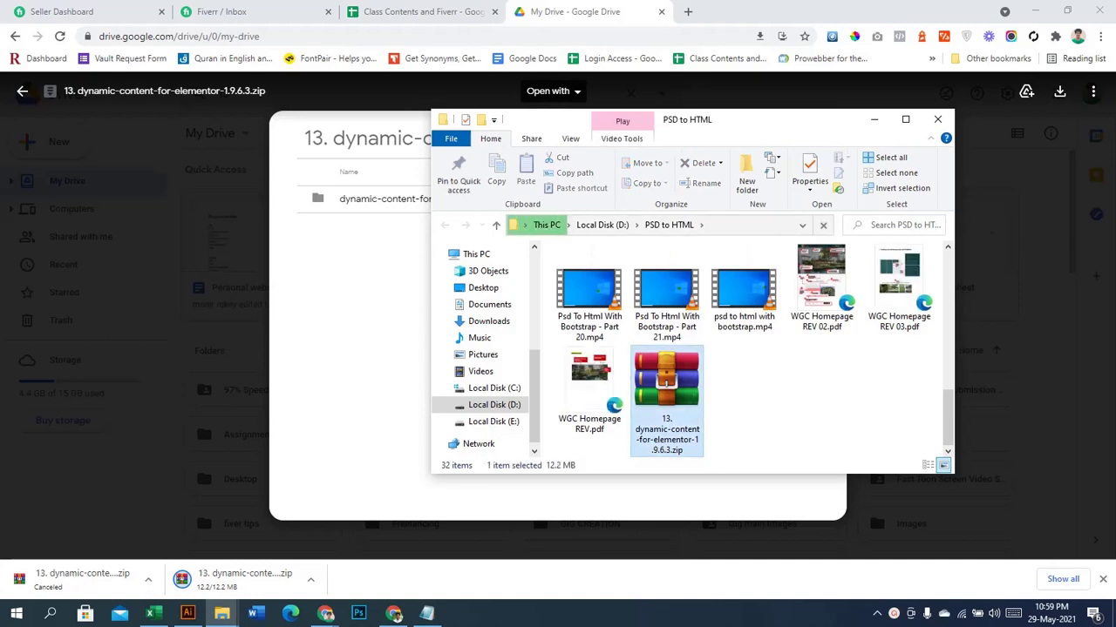
{"action": "right_click", "coordinate": [675, 381]}
{"action": "left_click", "coordinate": [722, 105]}
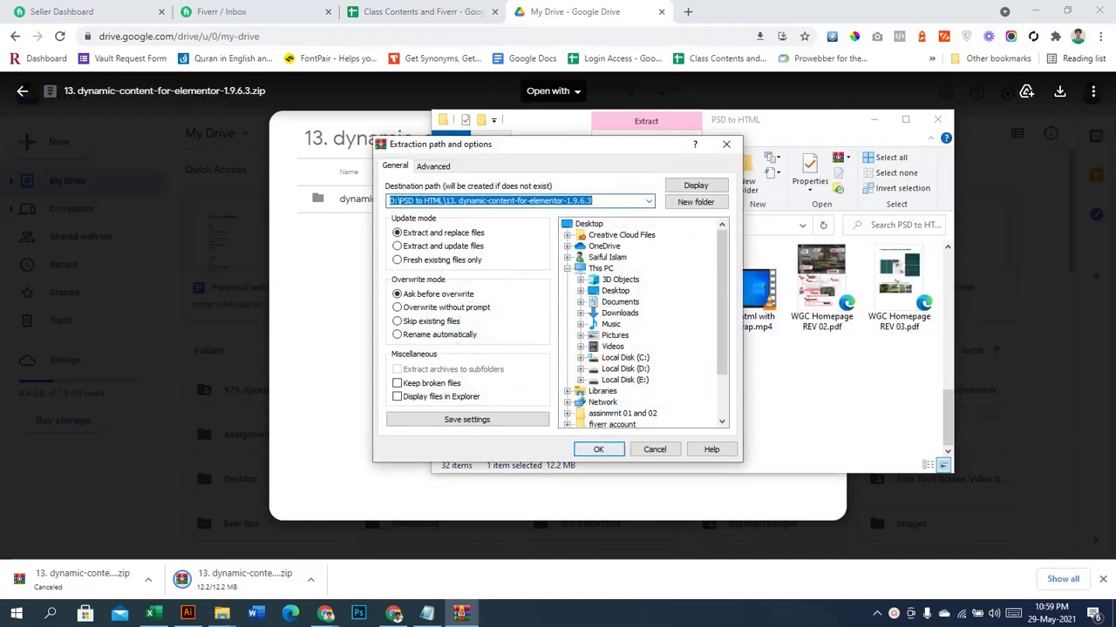
{"action": "left_click", "coordinate": [599, 449]}
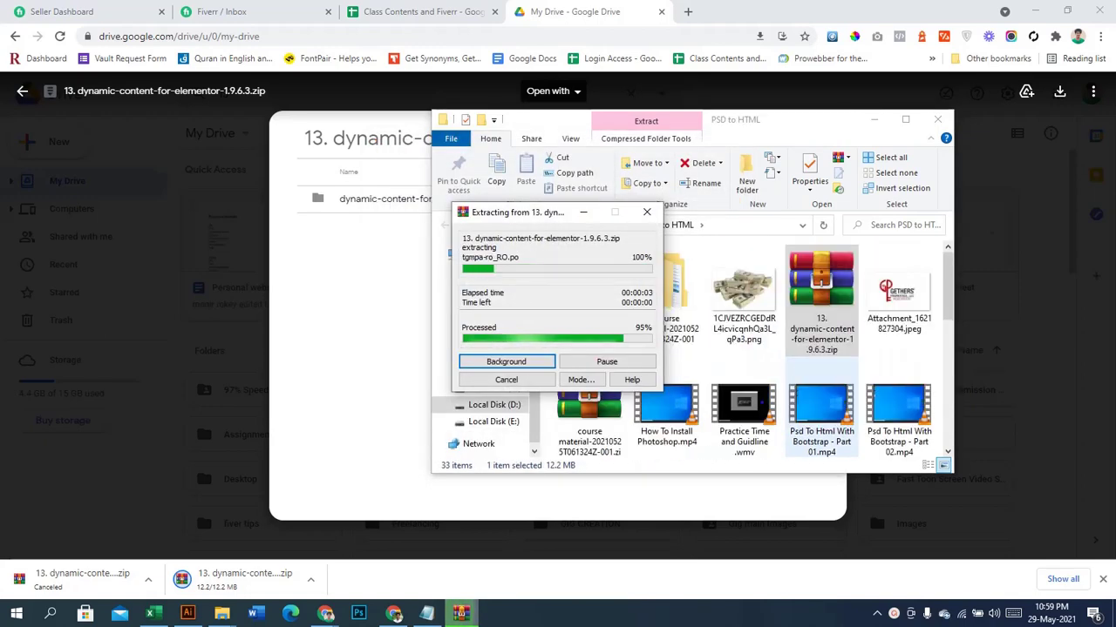
- Inspect the files inside the nested dynamic-content-for-elementor folder of the extracted archive, and return to its parent folder
{"action": "double_click", "coordinate": [590, 301]}
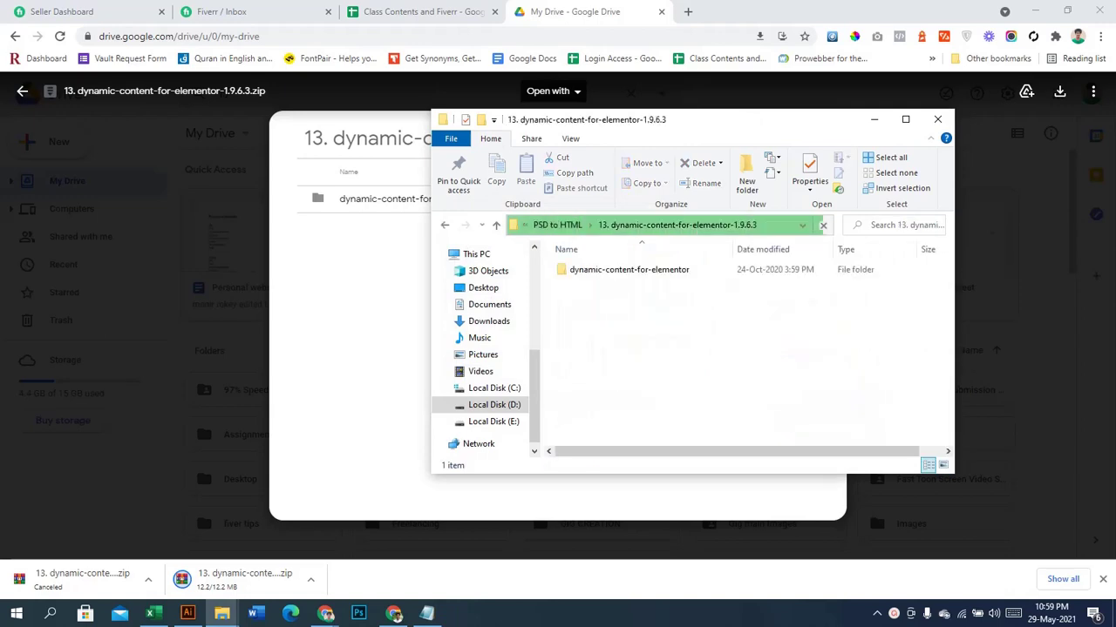
{"action": "left_click", "coordinate": [616, 270]}
{"action": "double_click", "coordinate": [615, 270]}
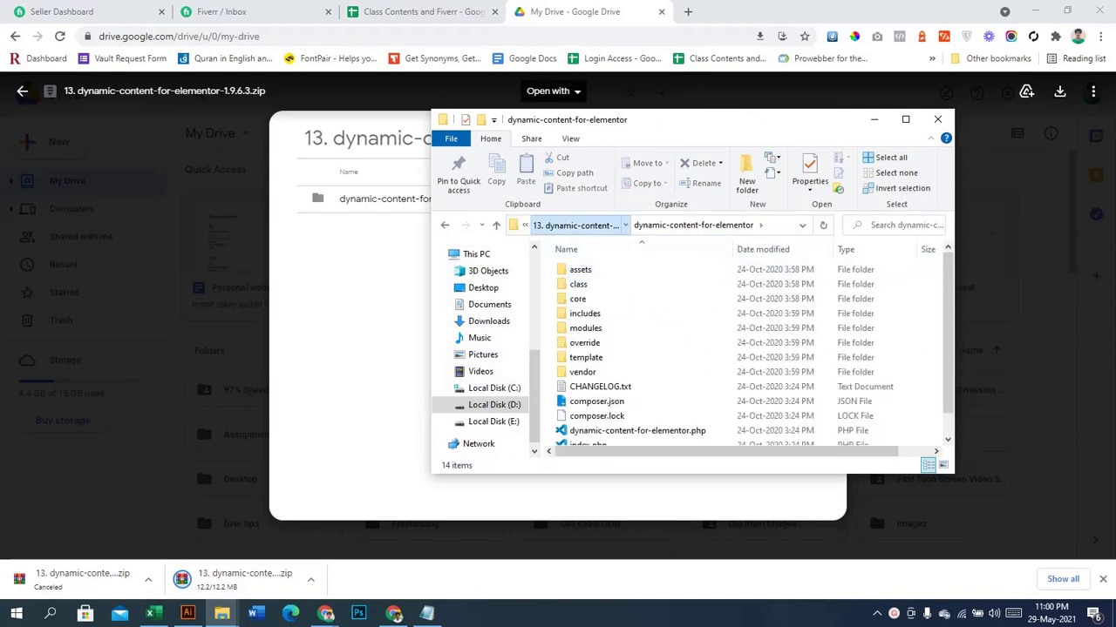
{"action": "left_click", "coordinate": [575, 225]}
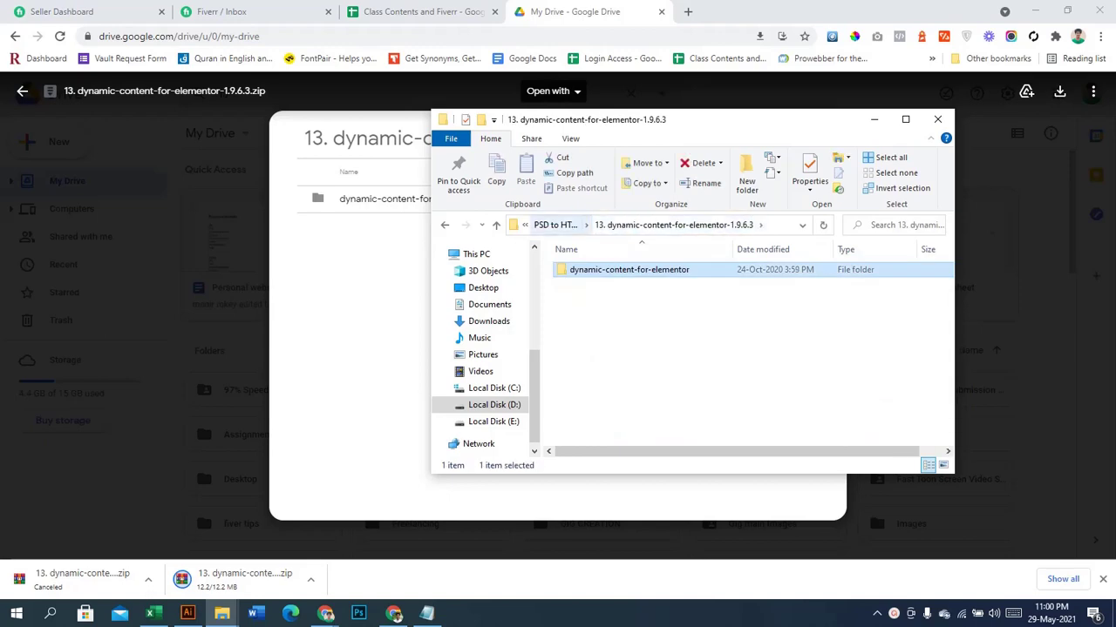
- Maximize the File Explorer window and review the extracted plugin folder alongside its zip in PSD to HTML, ending inside the extracted folder
{"action": "left_click", "coordinate": [905, 120]}
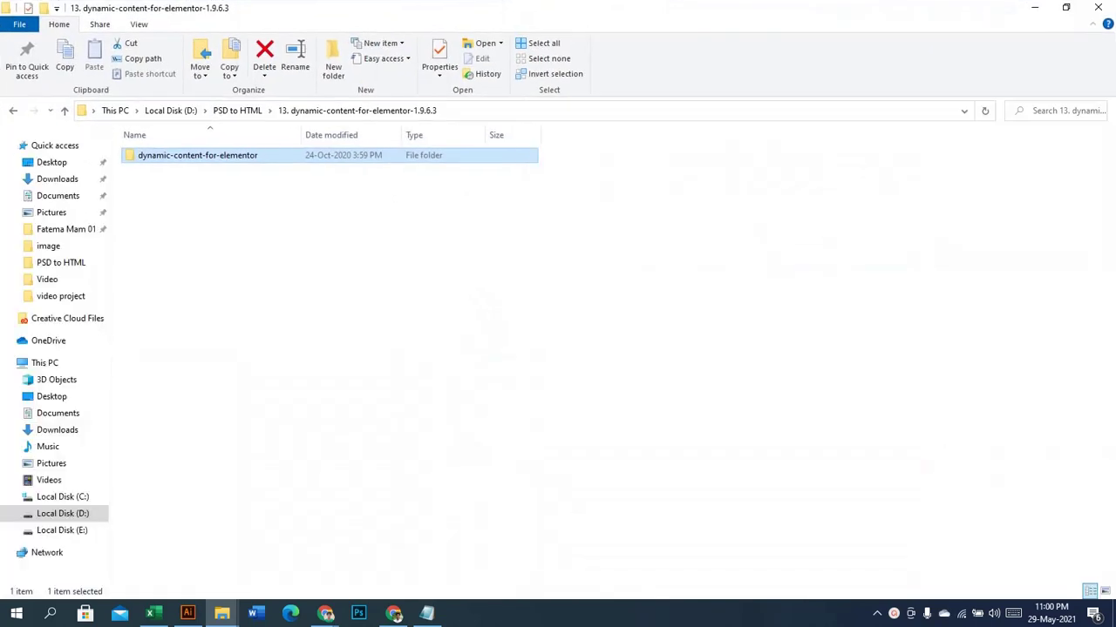
{"action": "left_click", "coordinate": [237, 111]}
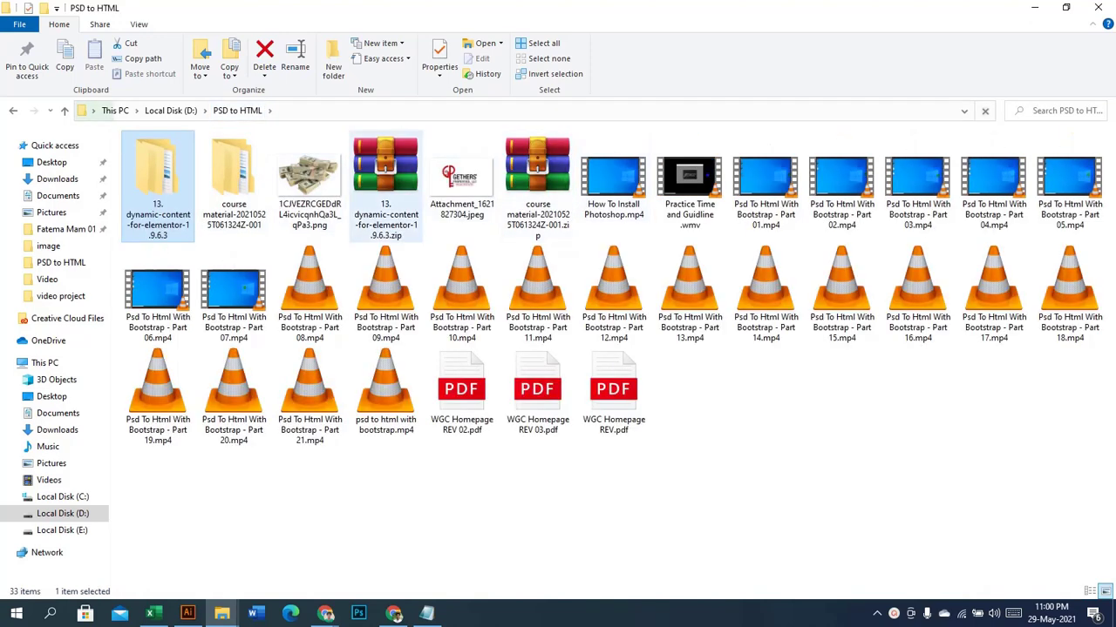
{"action": "key", "text": "Return"}
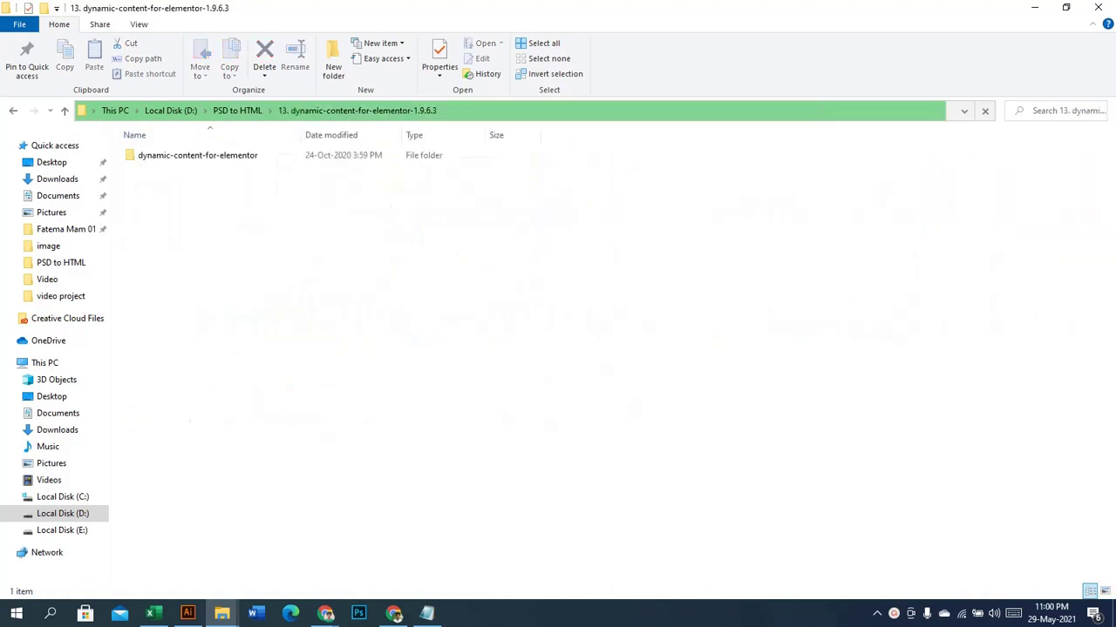
{"action": "left_click", "coordinate": [238, 110]}
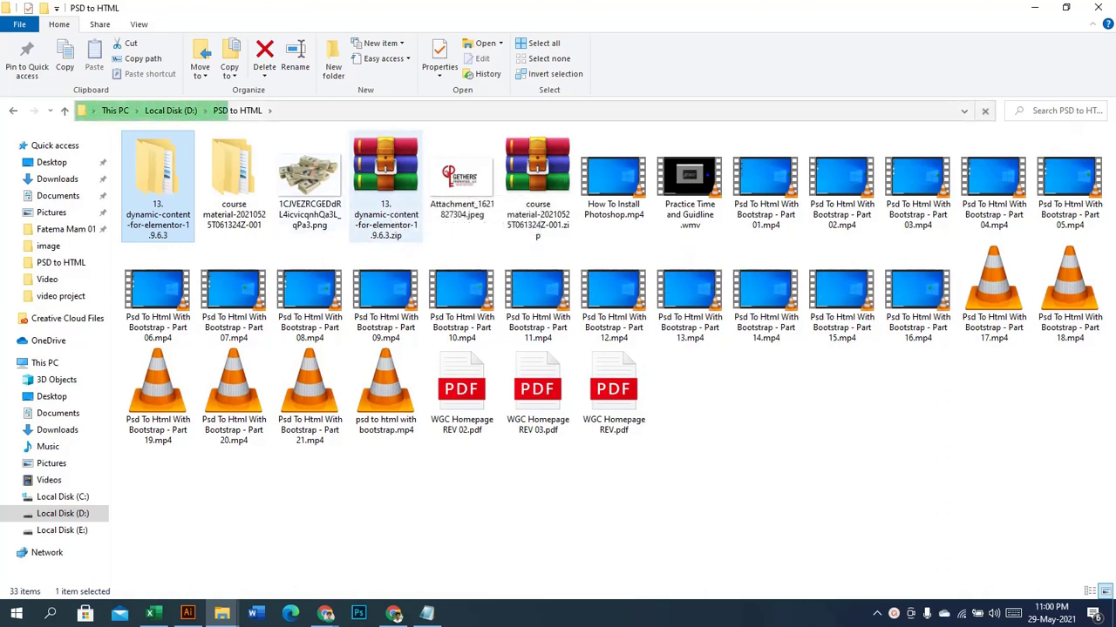
{"action": "key", "text": "F2"}
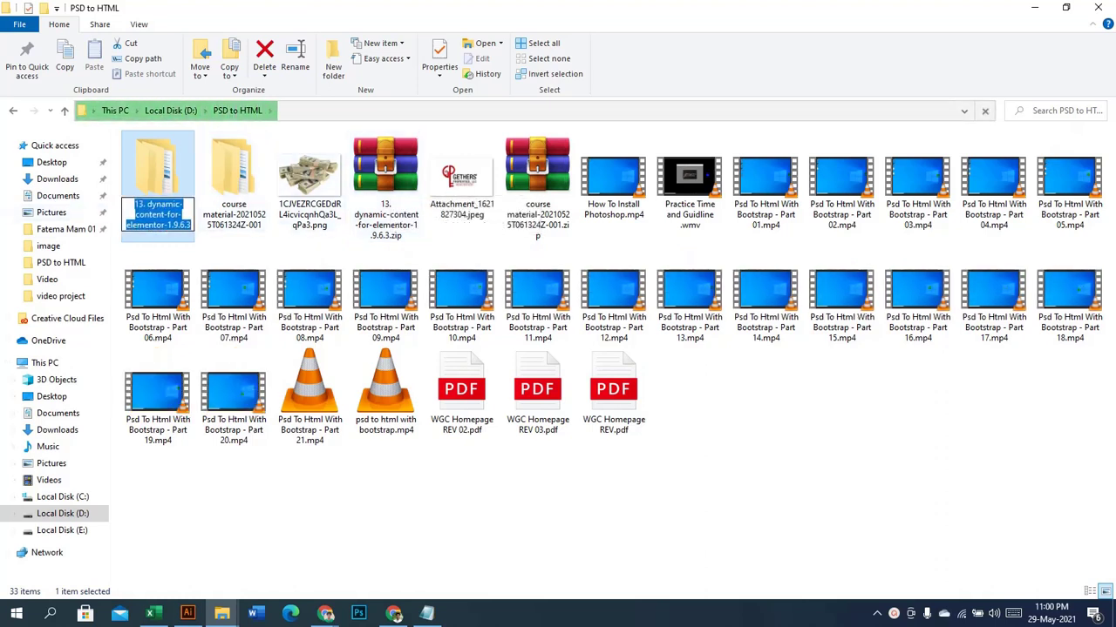
{"action": "key", "text": "Return"}
{"action": "key", "text": "Return"}
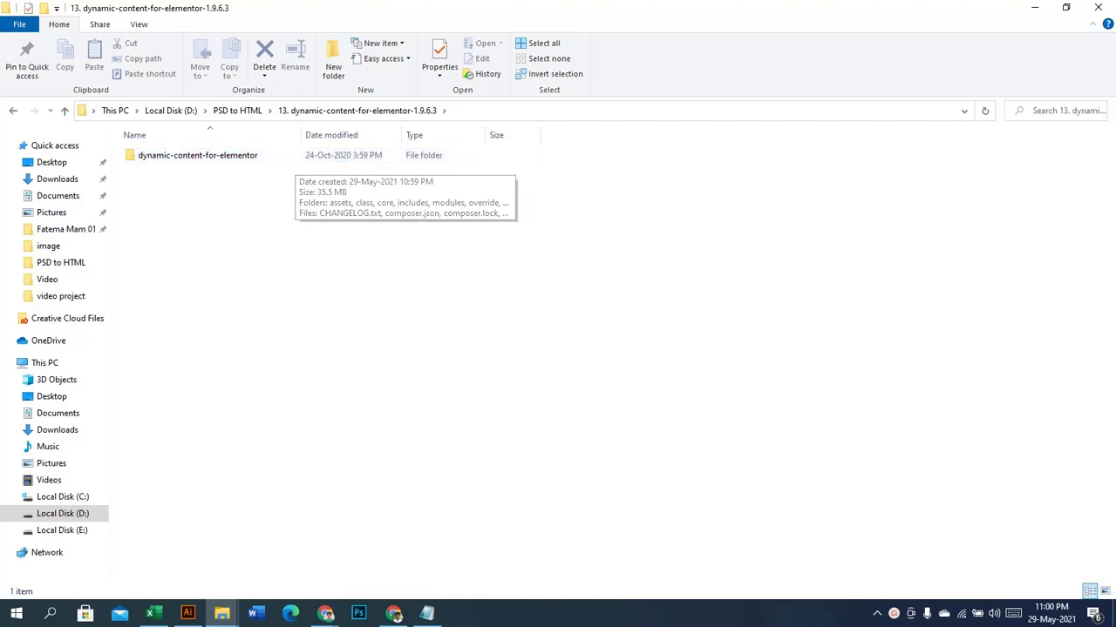
- Check the nested dynamic-content-for-elementor folder and compress it into a ZIP archive named dynamic-content-for-elementor.zip in the extracted folder
{"action": "double_click", "coordinate": [262, 155]}
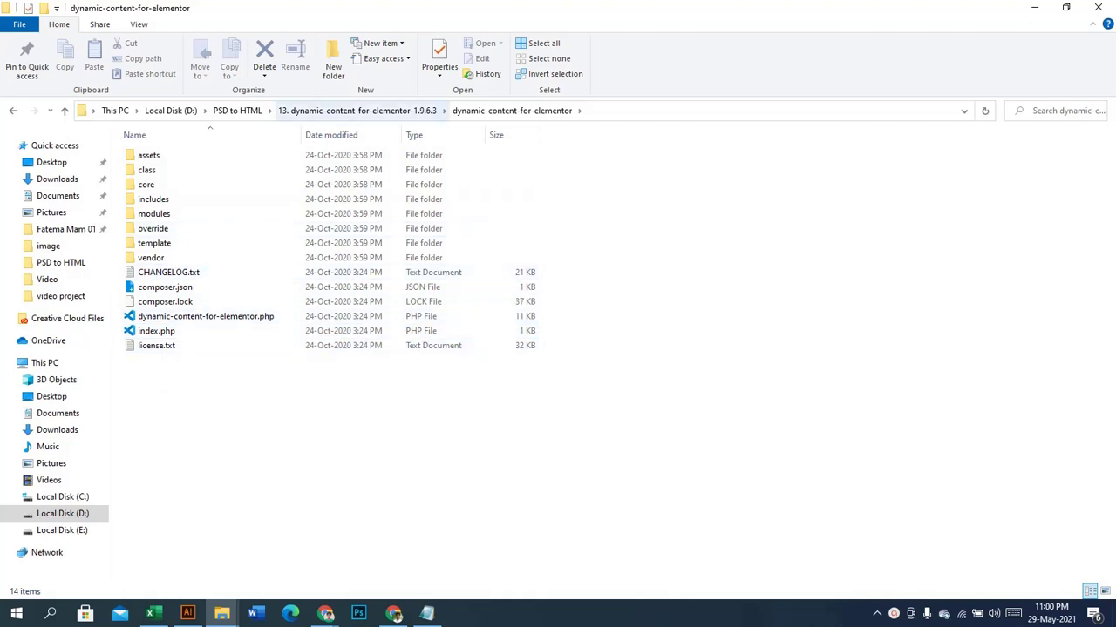
{"action": "left_click", "coordinate": [357, 111]}
{"action": "right_click", "coordinate": [248, 156]}
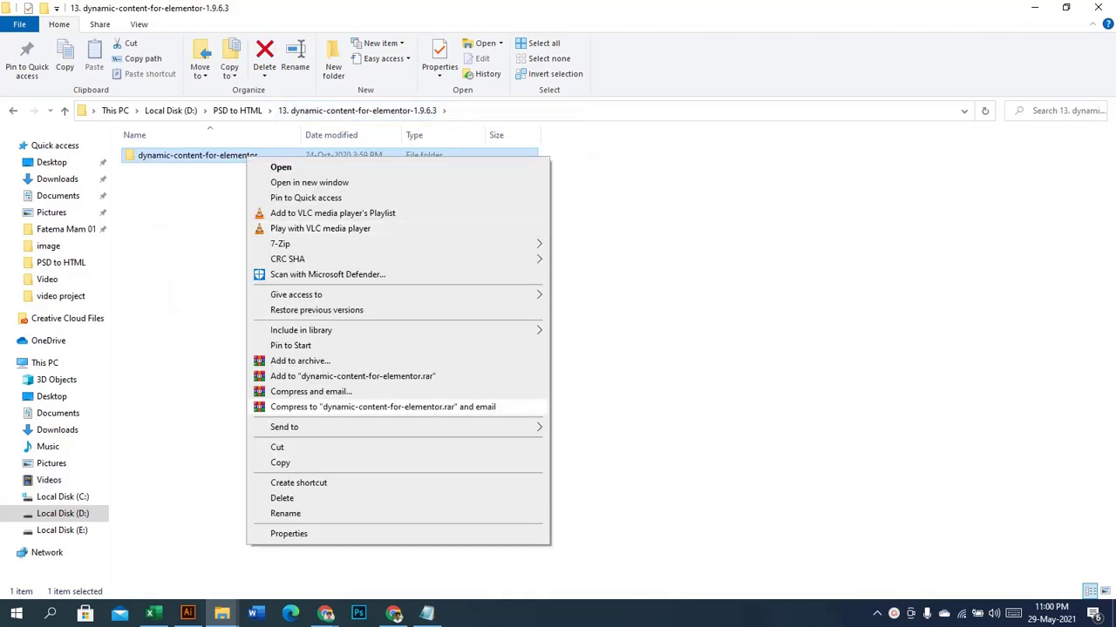
{"action": "left_click", "coordinate": [299, 361]}
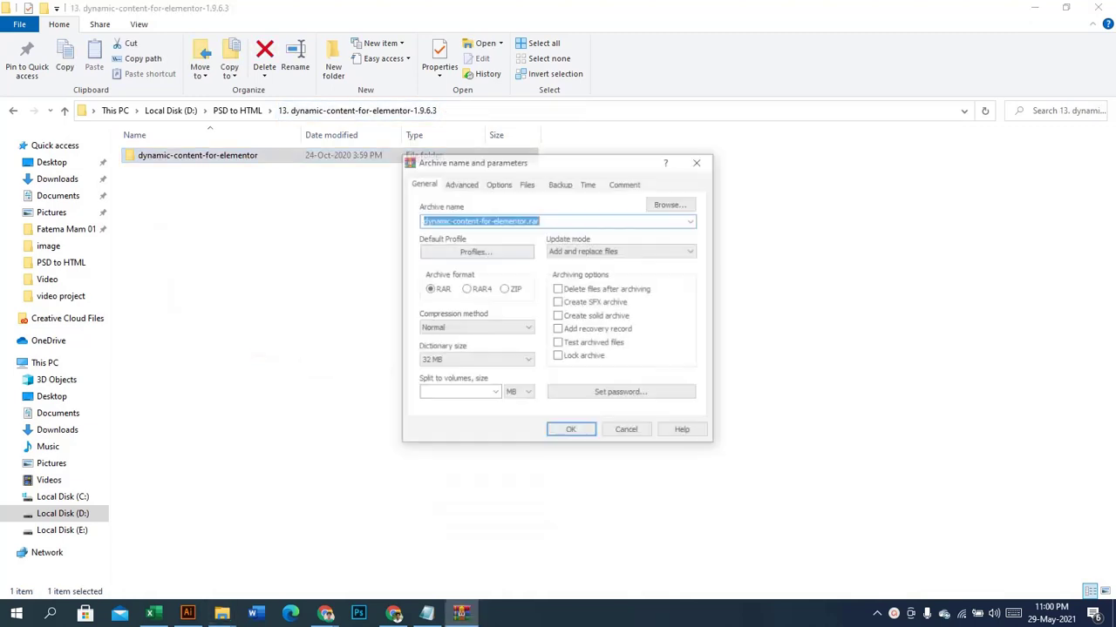
{"action": "left_click", "coordinate": [503, 289]}
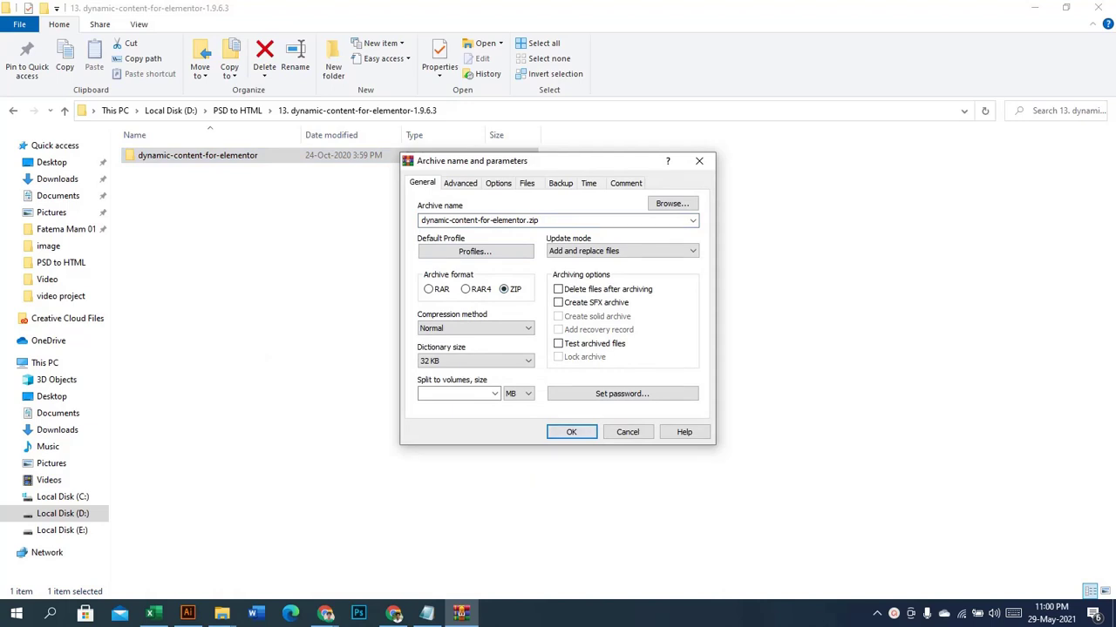
{"action": "key", "text": "Return"}
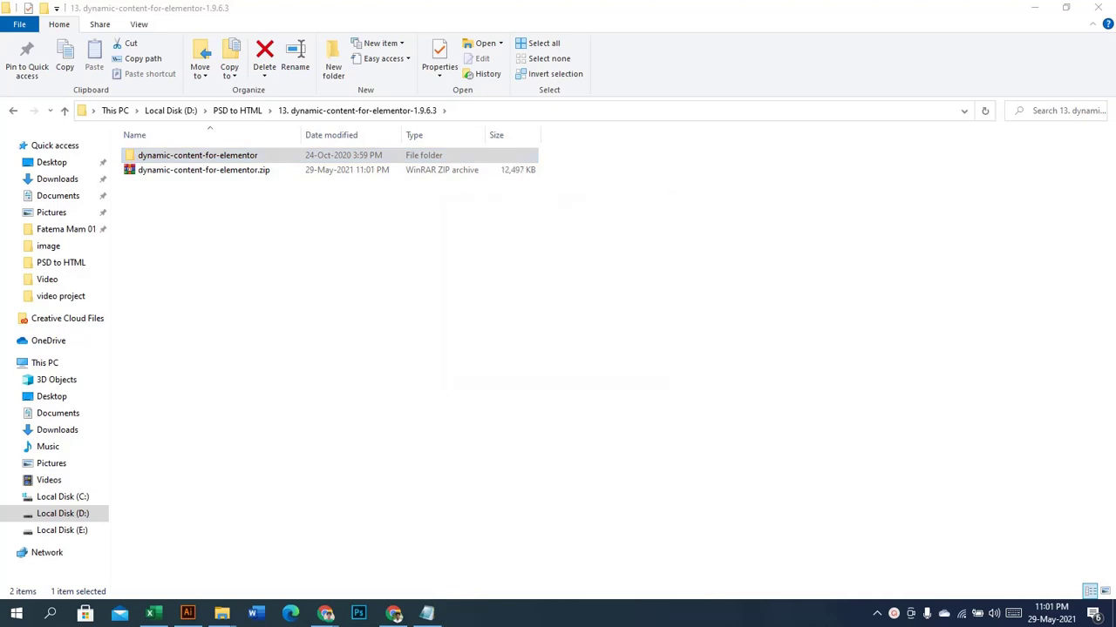
- Supply the new dynamic-content-for-elementor.zip to the WordPress plugin upload form in Chrome and install the plugin
{"action": "left_click", "coordinate": [204, 169]}
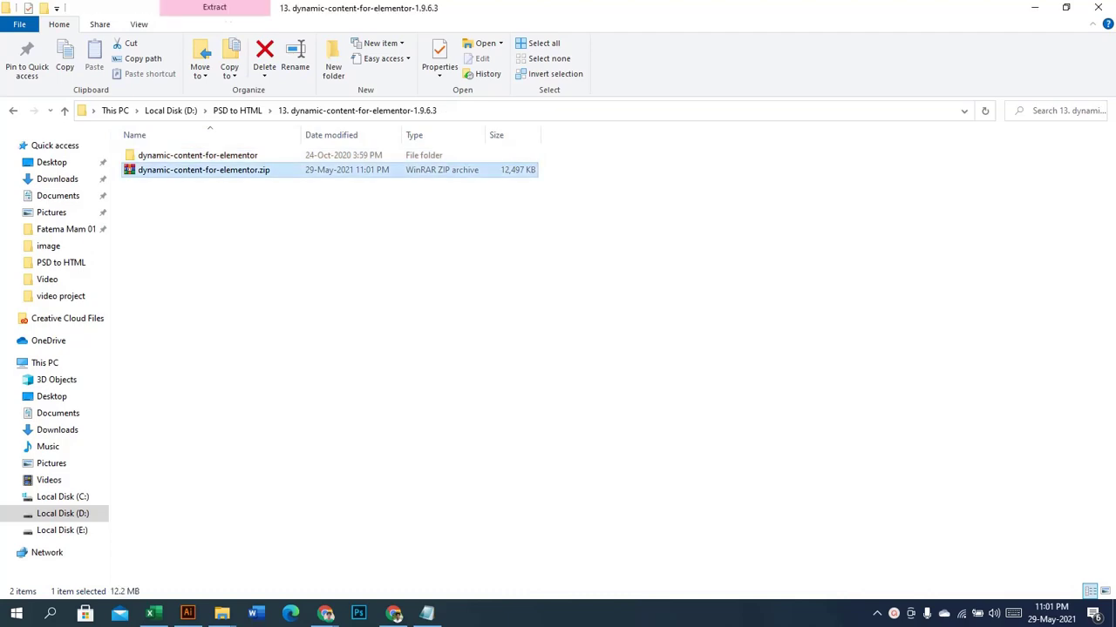
{"action": "left_click_drag", "start_coordinate": [204, 170], "coordinate": [601, 479]}
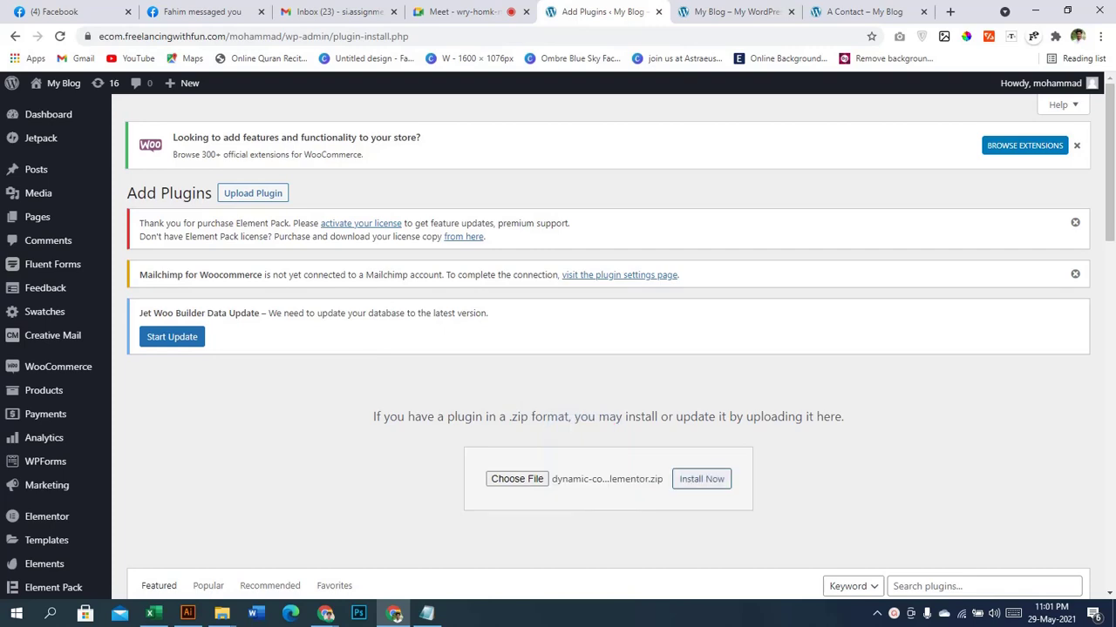
{"action": "scroll", "coordinate": [607, 349], "scroll_direction": "down", "scroll_amount": 2}
{"action": "left_click", "coordinate": [701, 340]}
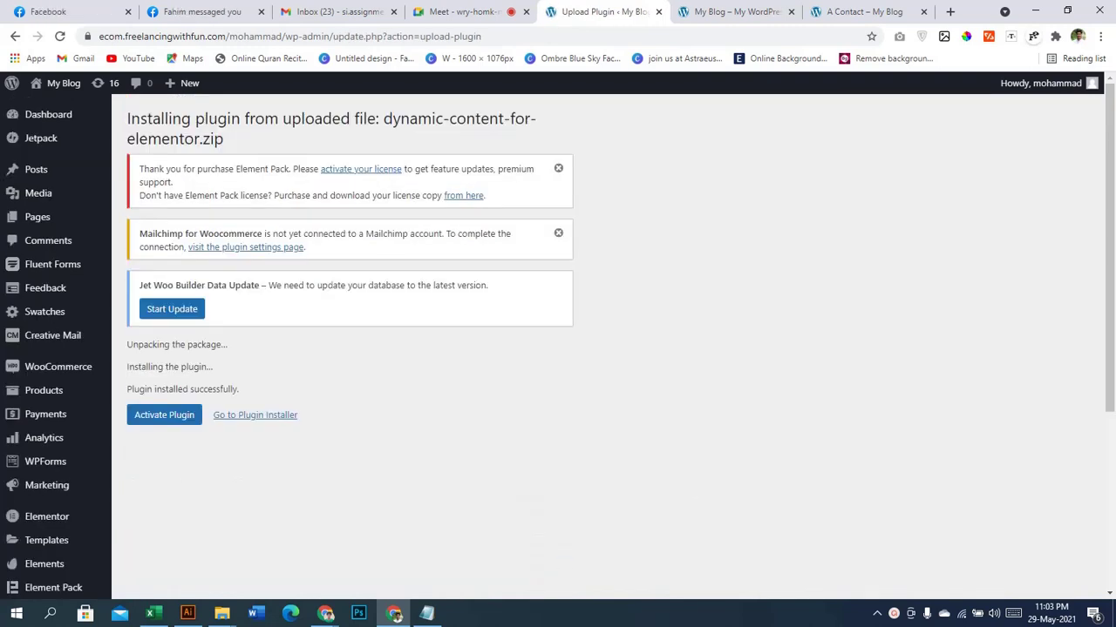
- Dismiss the Element Pack license notice and activate the uploaded Dynamic Content for Elementor plugin
{"action": "left_click", "coordinate": [558, 168]}
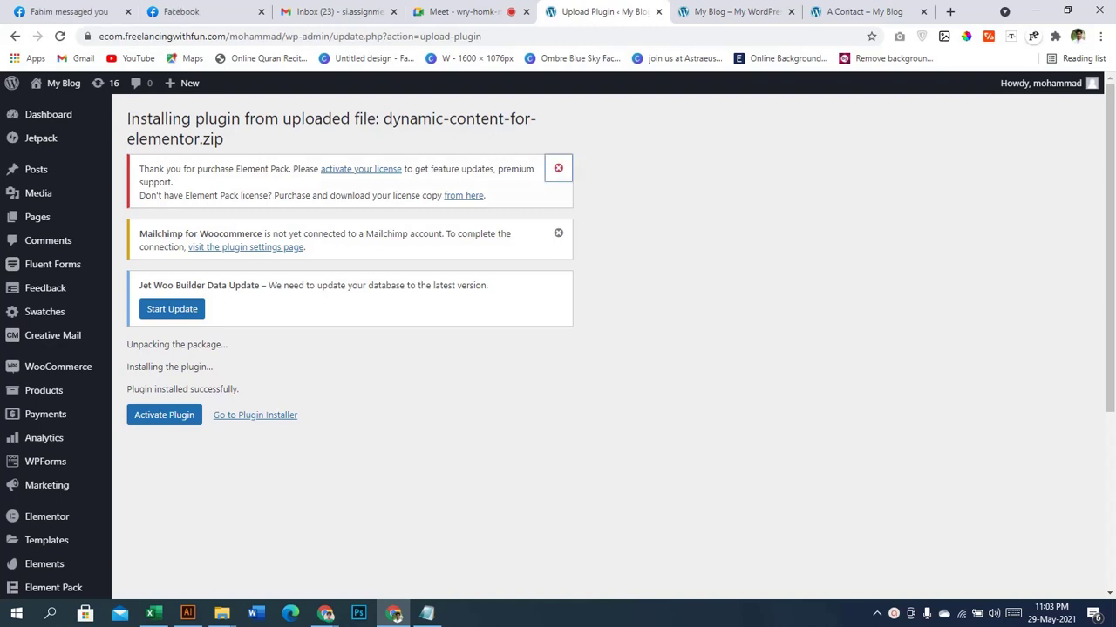
{"action": "left_click", "coordinate": [558, 168]}
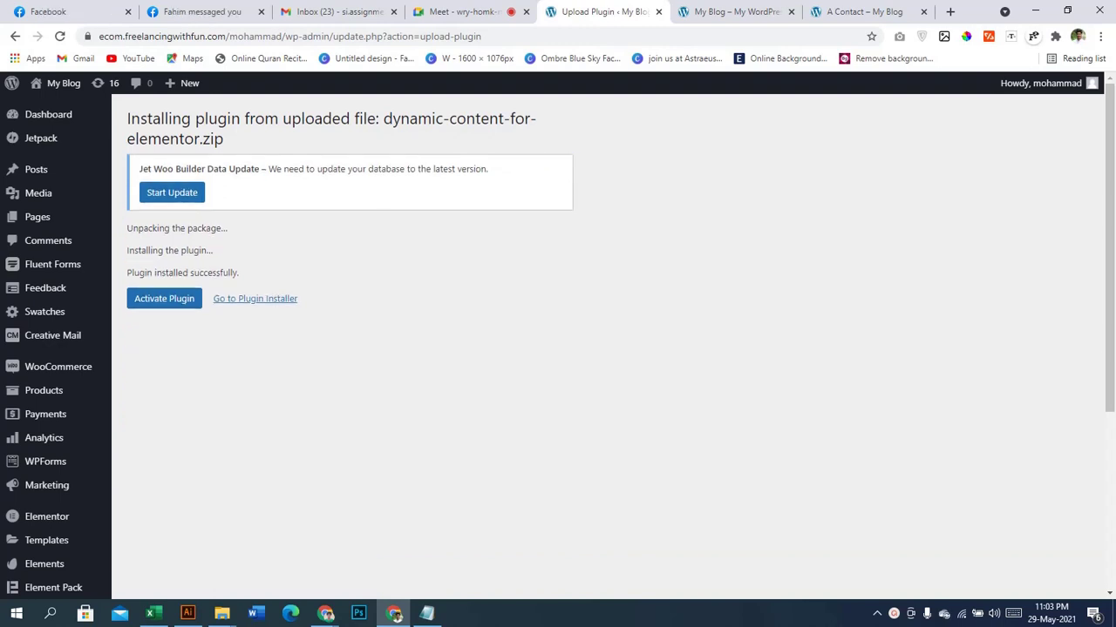
{"action": "left_click_drag", "start_coordinate": [267, 169], "coordinate": [207, 194]}
{"action": "left_click", "coordinate": [164, 299]}
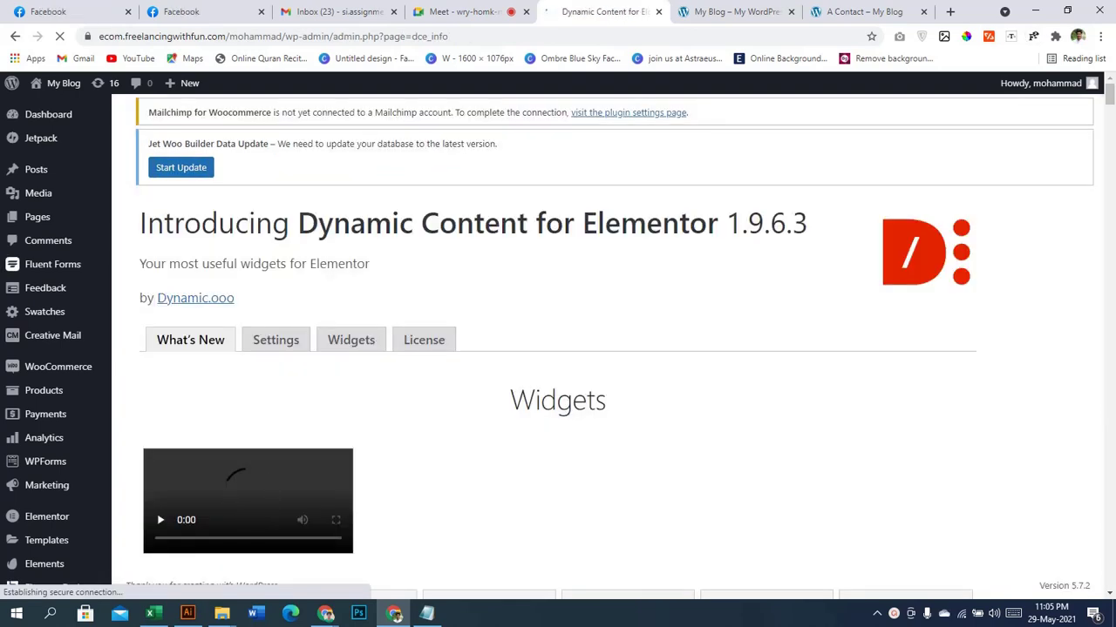
- Start a new WordPress page in a separate browser tab and switch to that tab
{"action": "scroll", "coordinate": [558, 349], "scroll_direction": "down", "scroll_amount": 2}
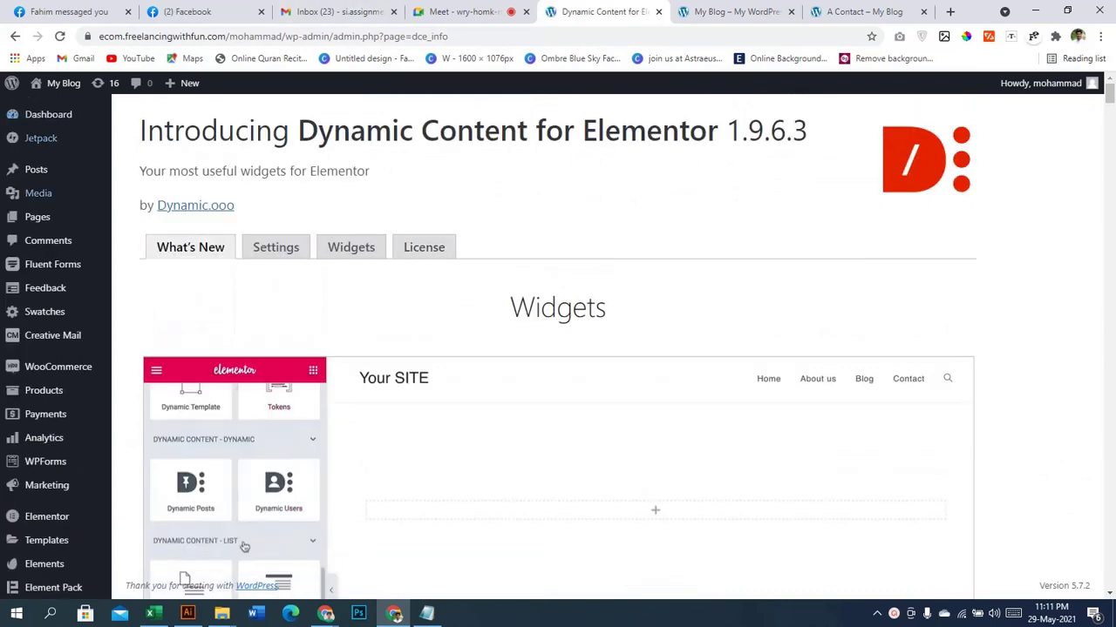
{"action": "mouse_move", "coordinate": [37, 217]}
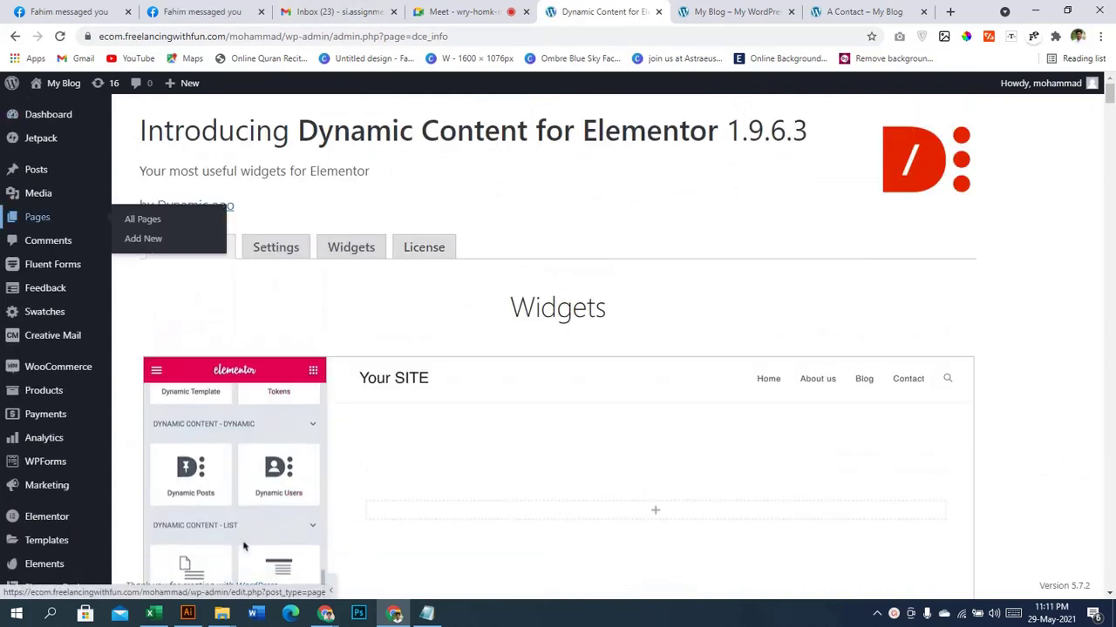
{"action": "right_click", "coordinate": [143, 238]}
{"action": "left_click", "coordinate": [209, 242]}
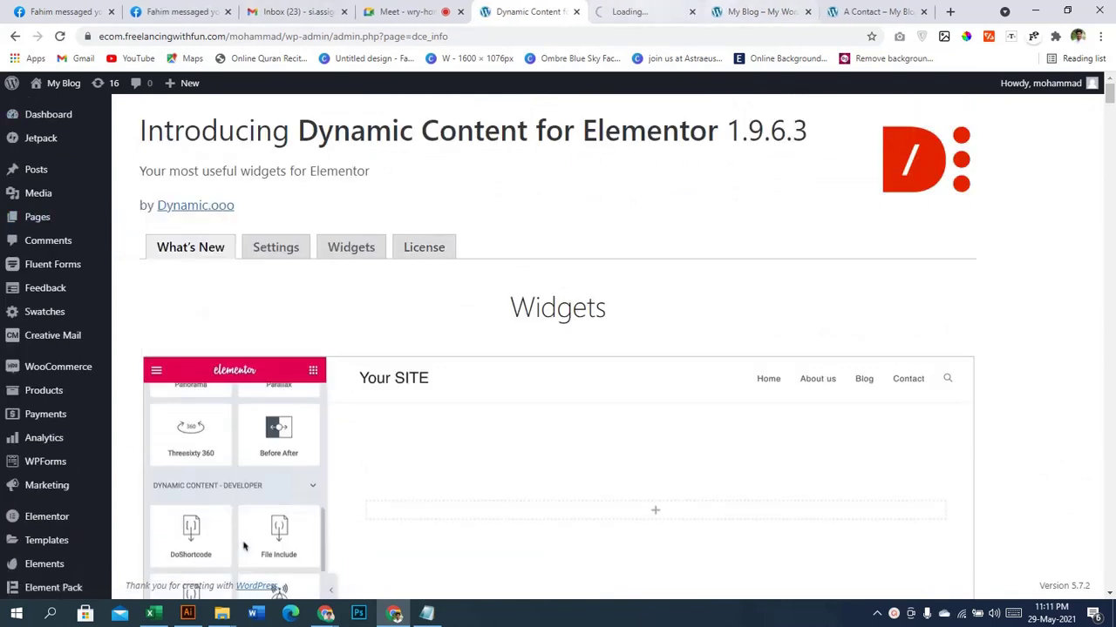
{"action": "key", "text": "ctrl+Tab"}
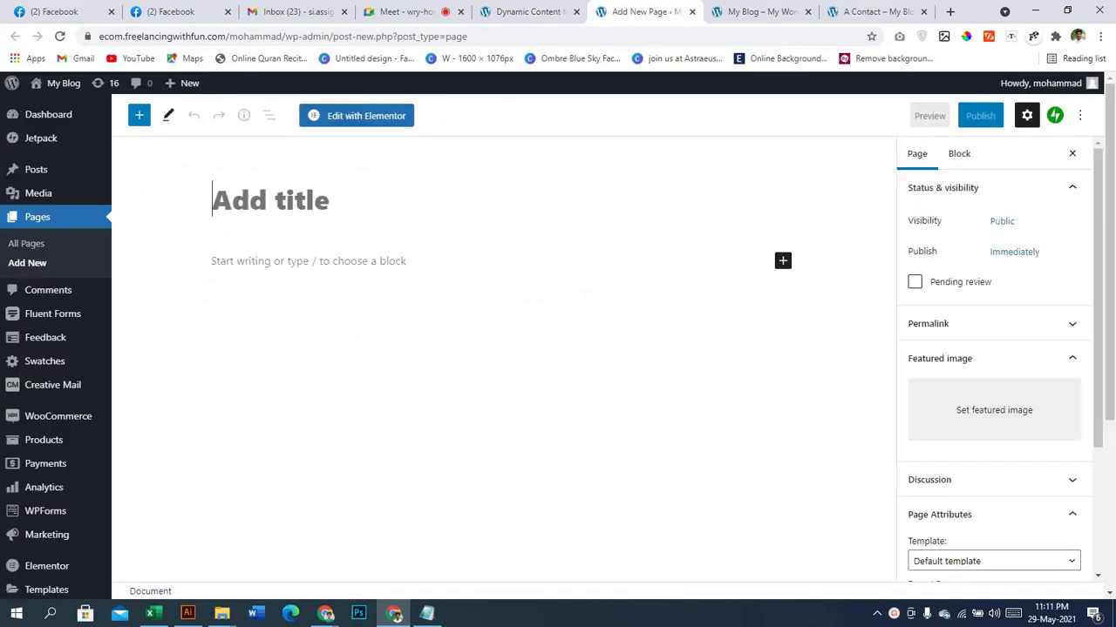
- Title the new page "conditional form"
{"action": "type", "text": "conditi"}
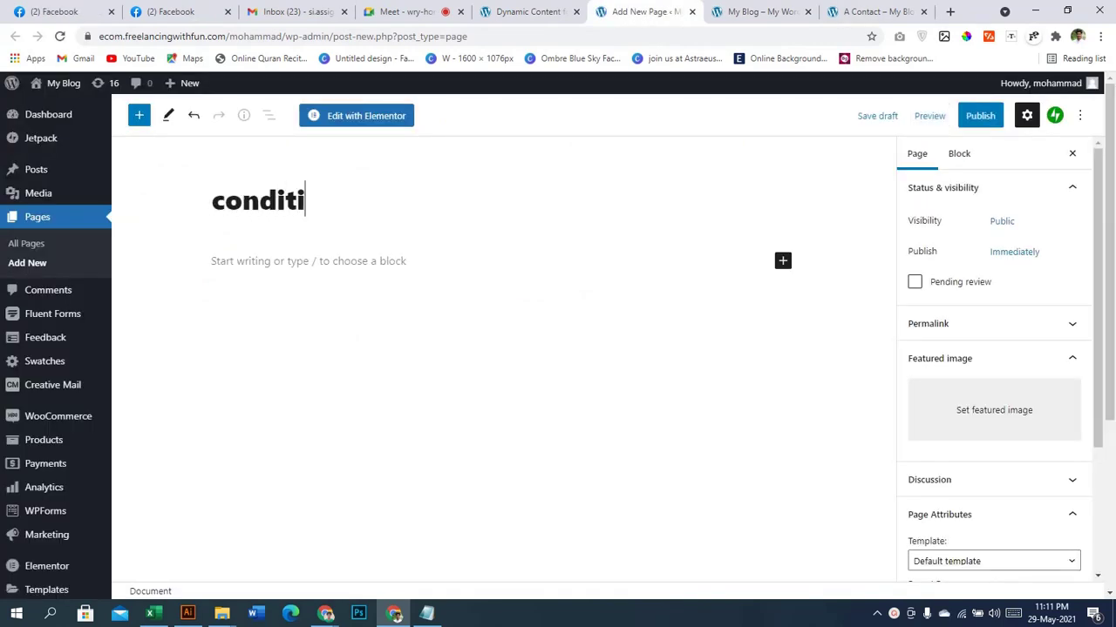
{"action": "type", "text": "onal dform"}
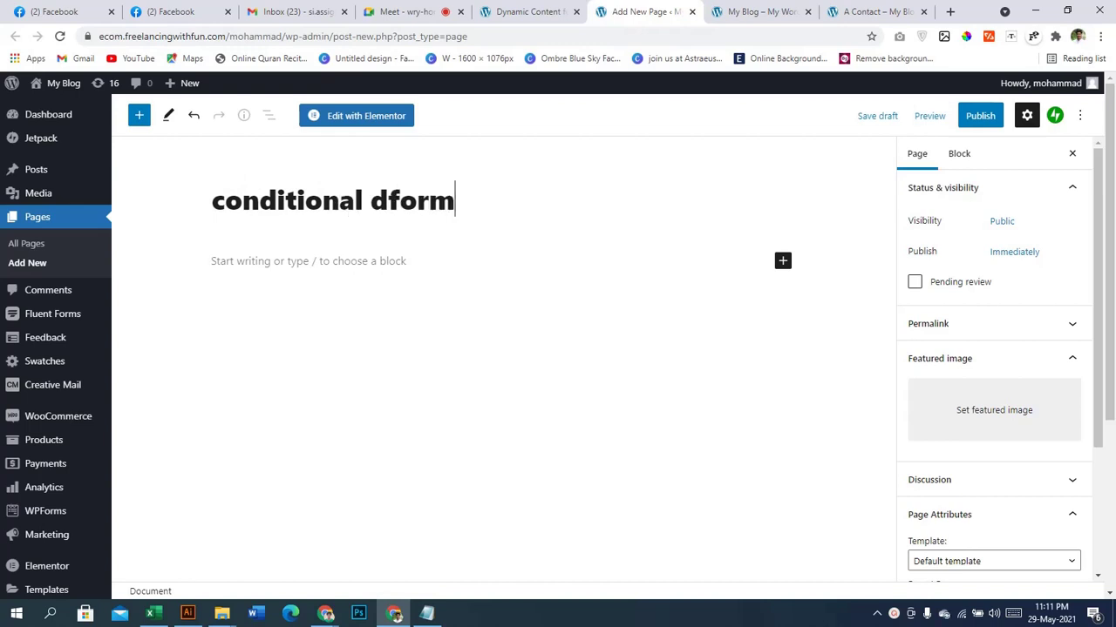
{"action": "key", "text": "BackSpace"}
{"action": "key", "text": "BackSpace"}
{"action": "key", "text": "BackSpace"}
{"action": "key", "text": "BackSpace"}
{"action": "key", "text": "BackSpace"}
{"action": "type", "text": "form"}
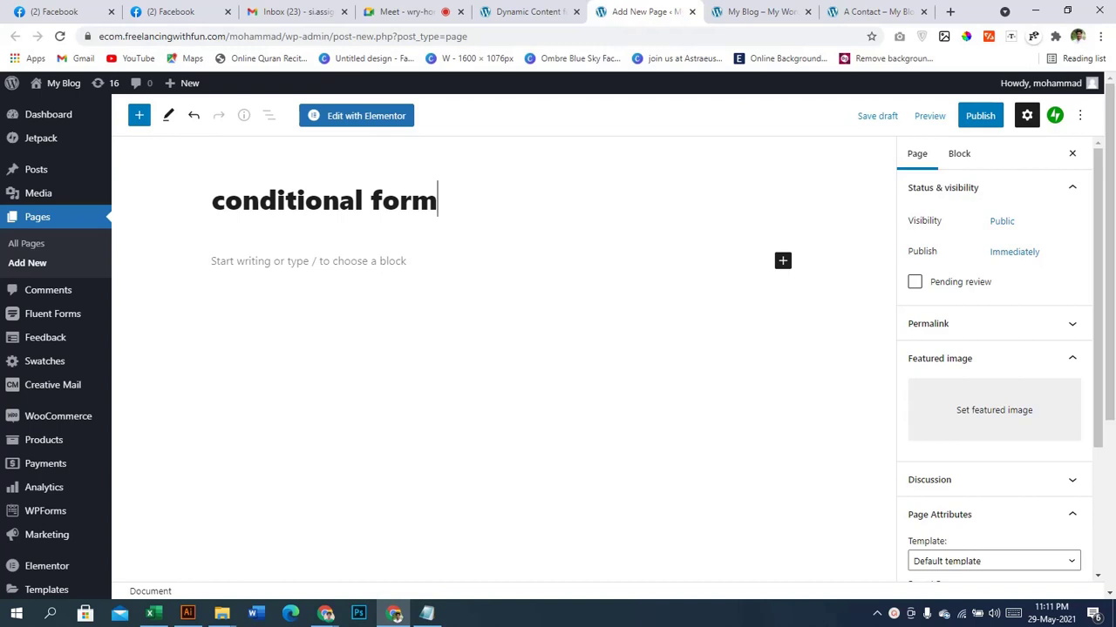
- Set the page template to Elementor Canvas and publish the page
{"action": "scroll", "coordinate": [993, 392], "scroll_direction": "down", "scroll_amount": 2}
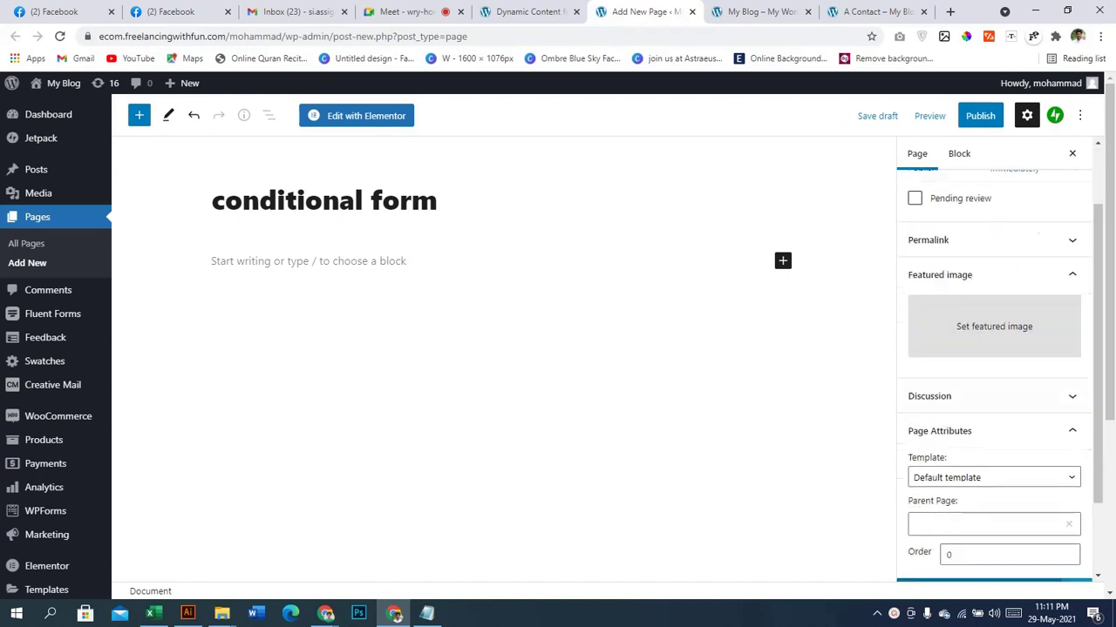
{"action": "left_click", "coordinate": [993, 377]}
{"action": "left_click", "coordinate": [959, 406]}
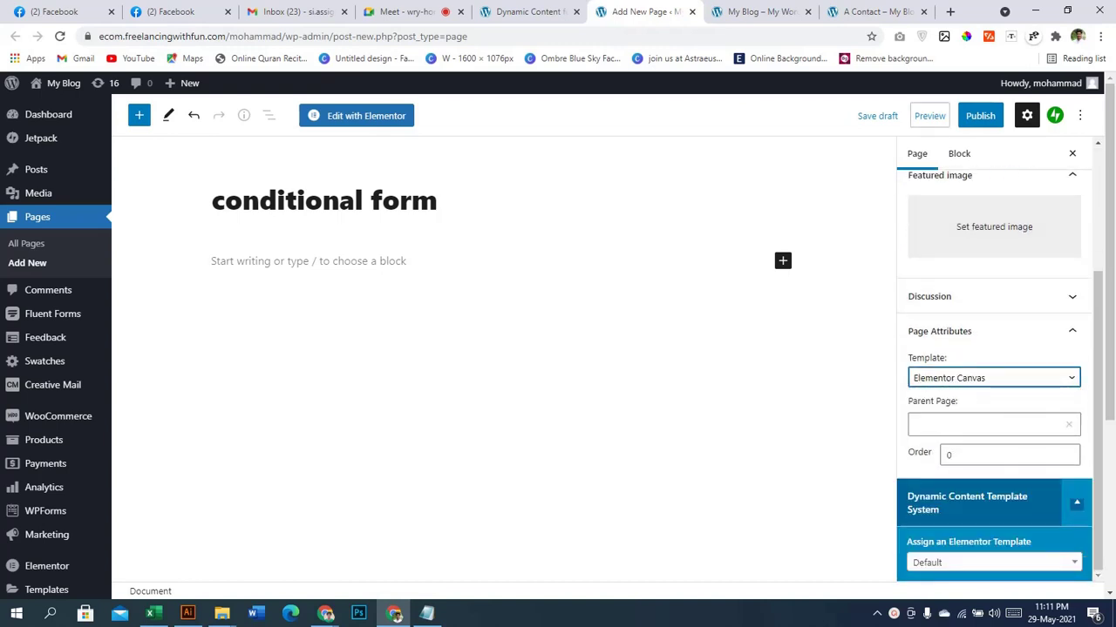
{"action": "left_click", "coordinate": [980, 115]}
{"action": "left_click", "coordinate": [963, 115]}
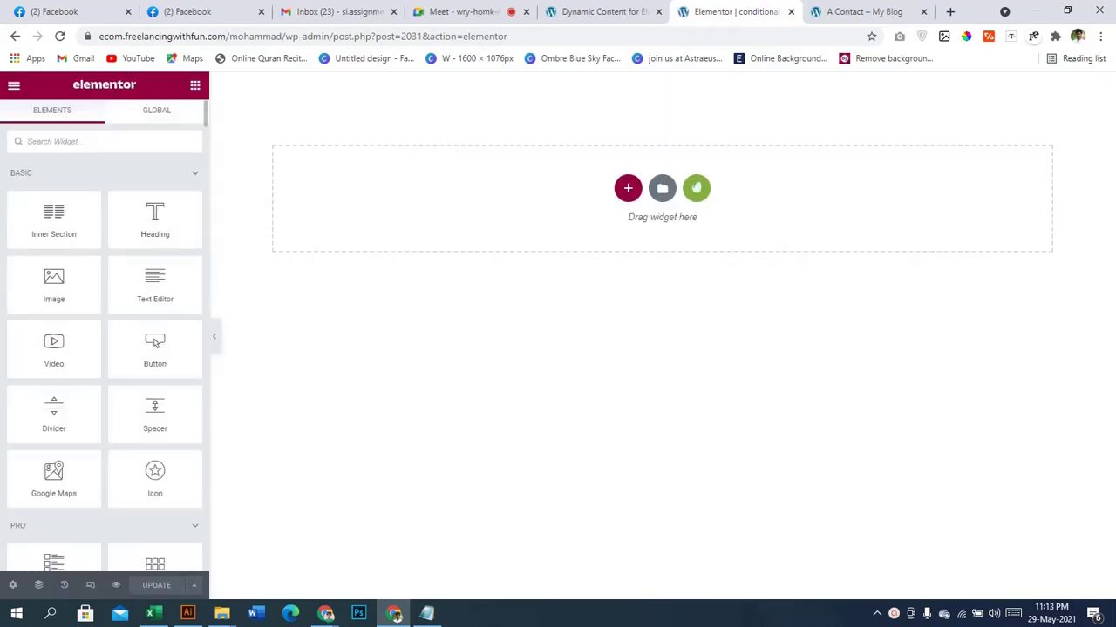
- Place a Form widget on the empty canvas, give its section 50 px top and bottom padding, and save the page
{"action": "scroll", "coordinate": [104, 348], "scroll_direction": "down", "scroll_amount": 3}
{"action": "left_click_drag", "start_coordinate": [155, 427], "coordinate": [663, 222]}
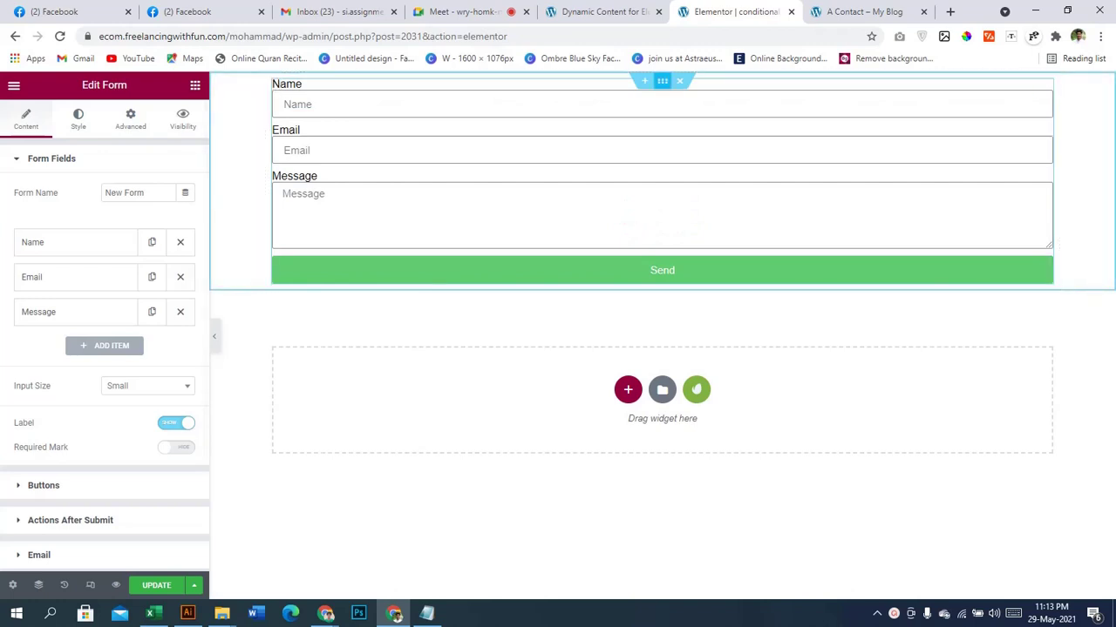
{"action": "left_click", "coordinate": [662, 81]}
{"action": "left_click", "coordinate": [130, 120]}
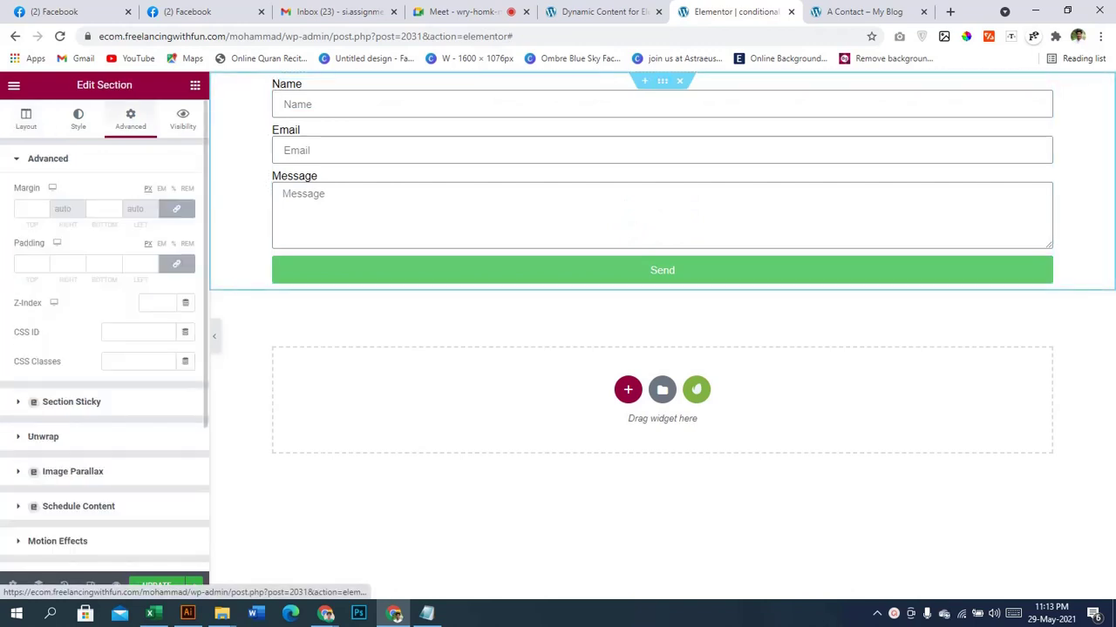
{"action": "left_click", "coordinate": [176, 264]}
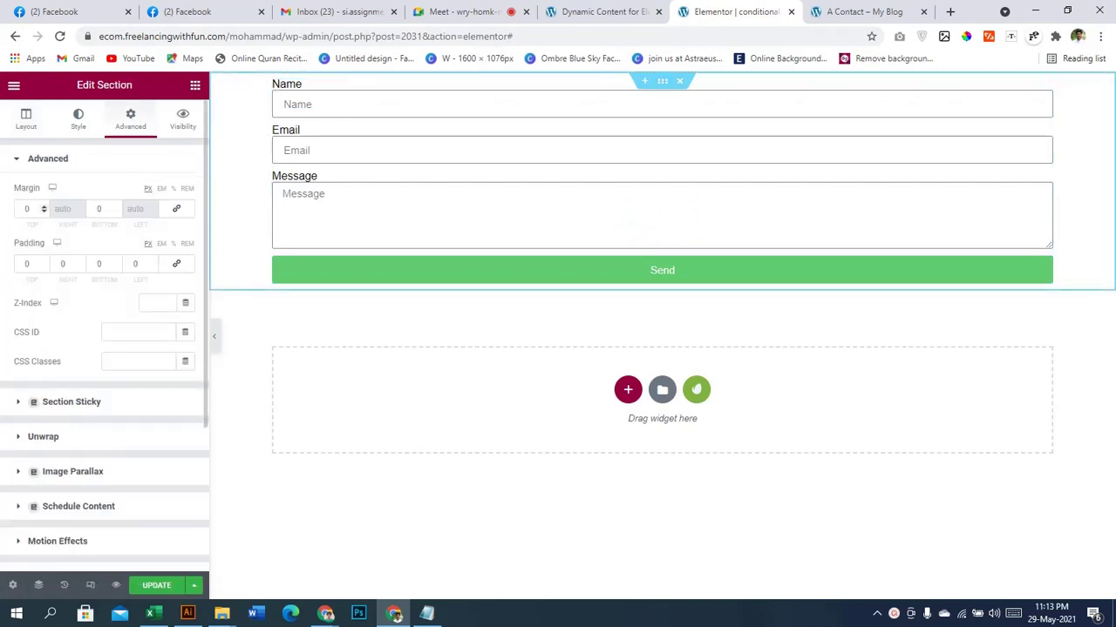
{"action": "left_click", "coordinate": [32, 209]}
{"action": "left_click", "coordinate": [26, 264]}
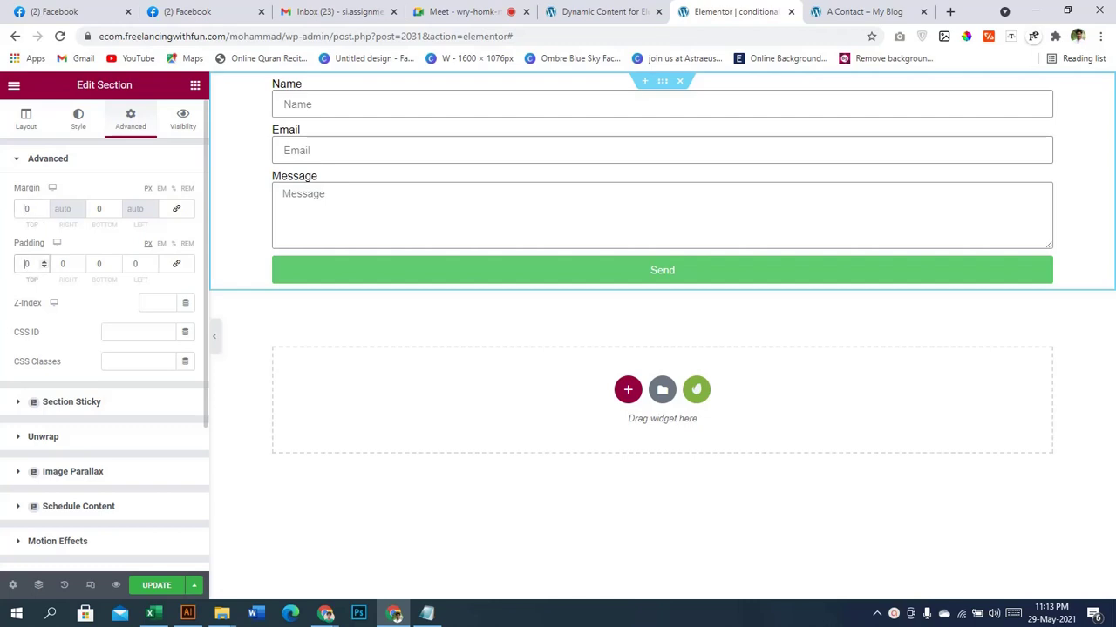
{"action": "type", "text": "4"}
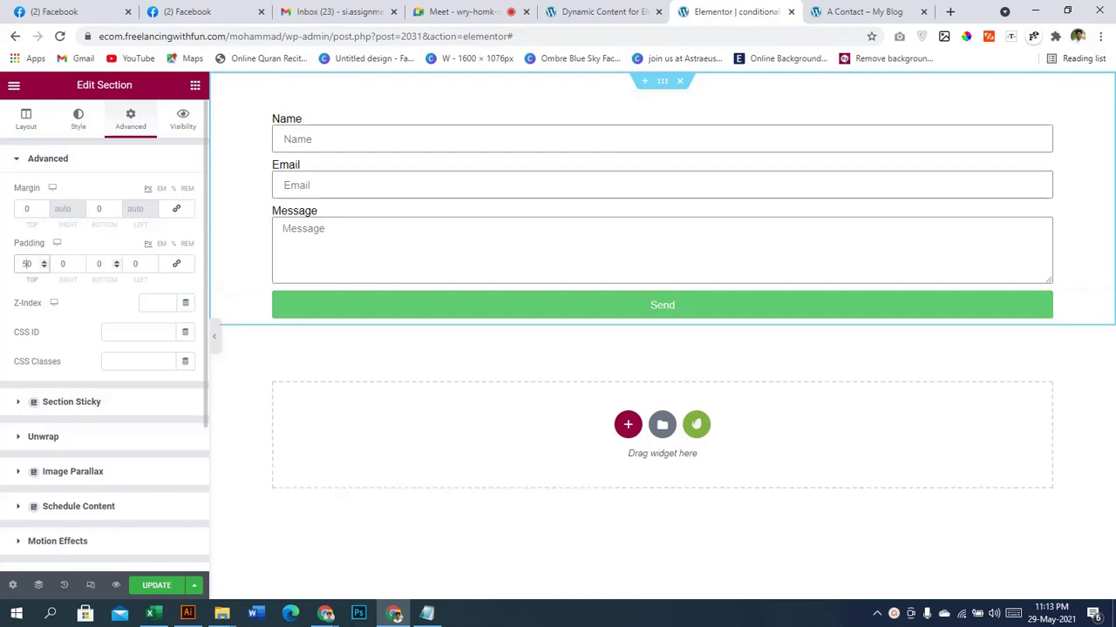
{"action": "left_click", "coordinate": [95, 264]}
{"action": "type", "text": "5"}
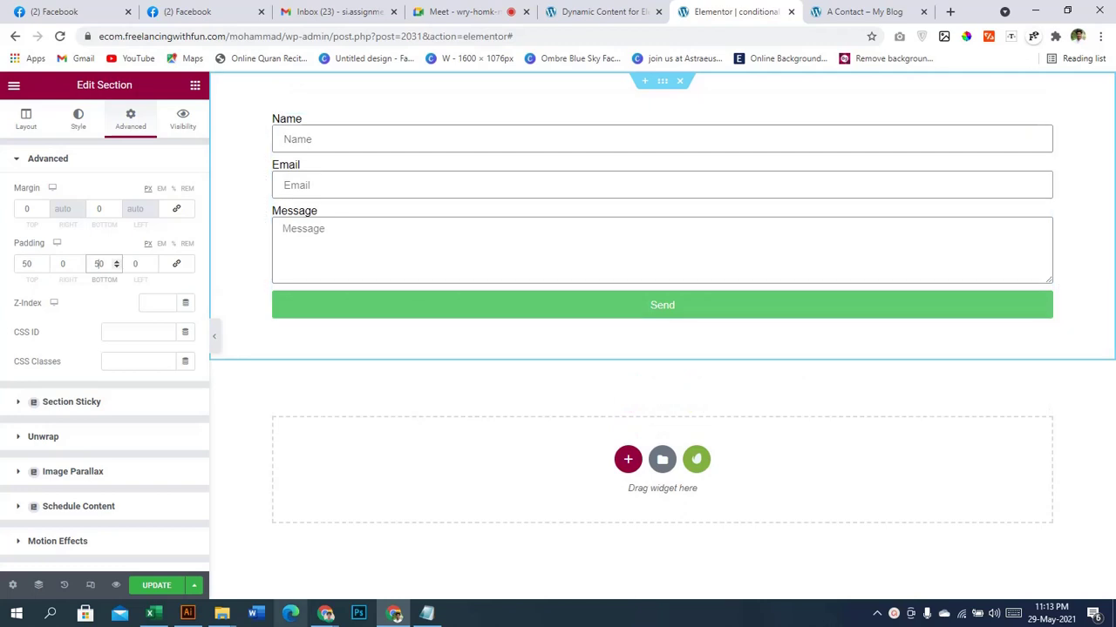
{"action": "key", "text": "ctrl+s"}
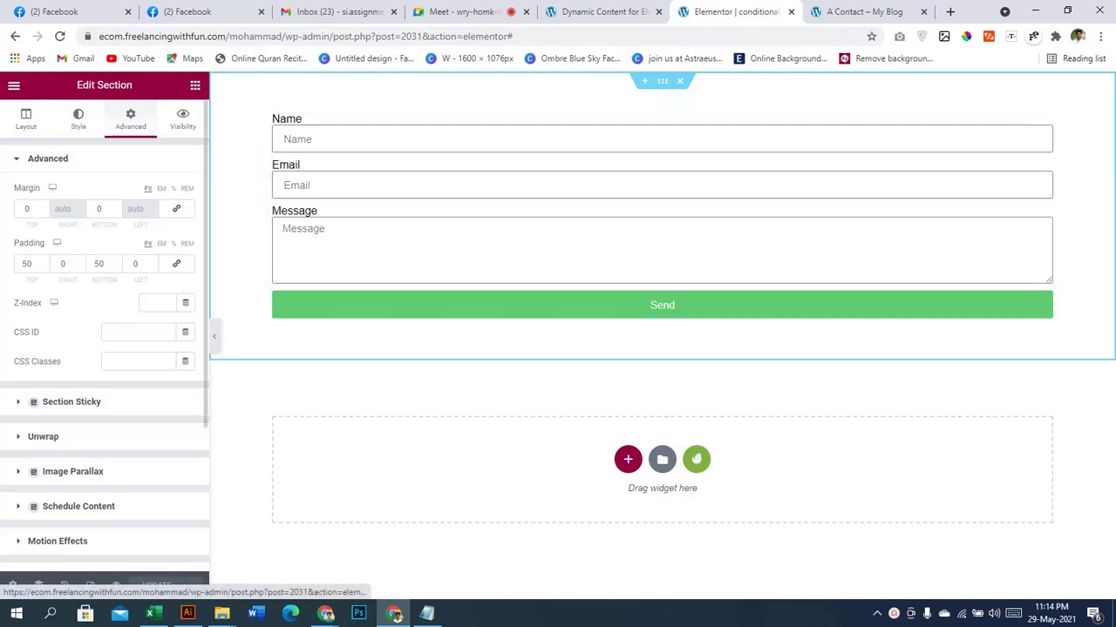
- Add a fourth field of type Text labelled "Are you student?" to the form and copy its label text
{"action": "left_click", "coordinate": [26, 119]}
{"action": "left_click", "coordinate": [392, 139]}
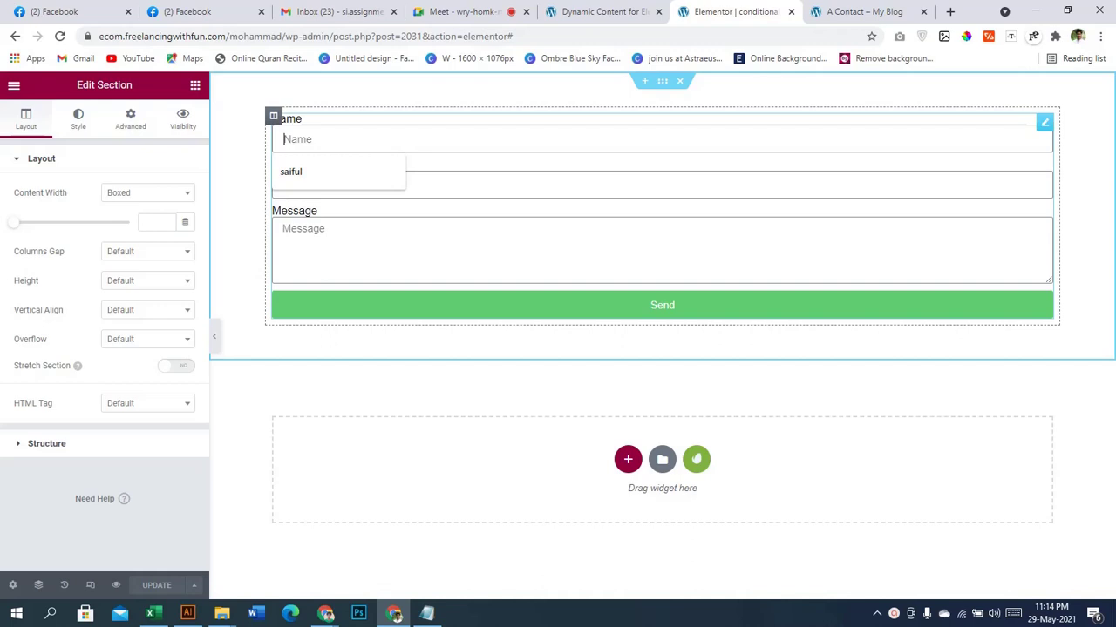
{"action": "left_click", "coordinate": [1044, 122]}
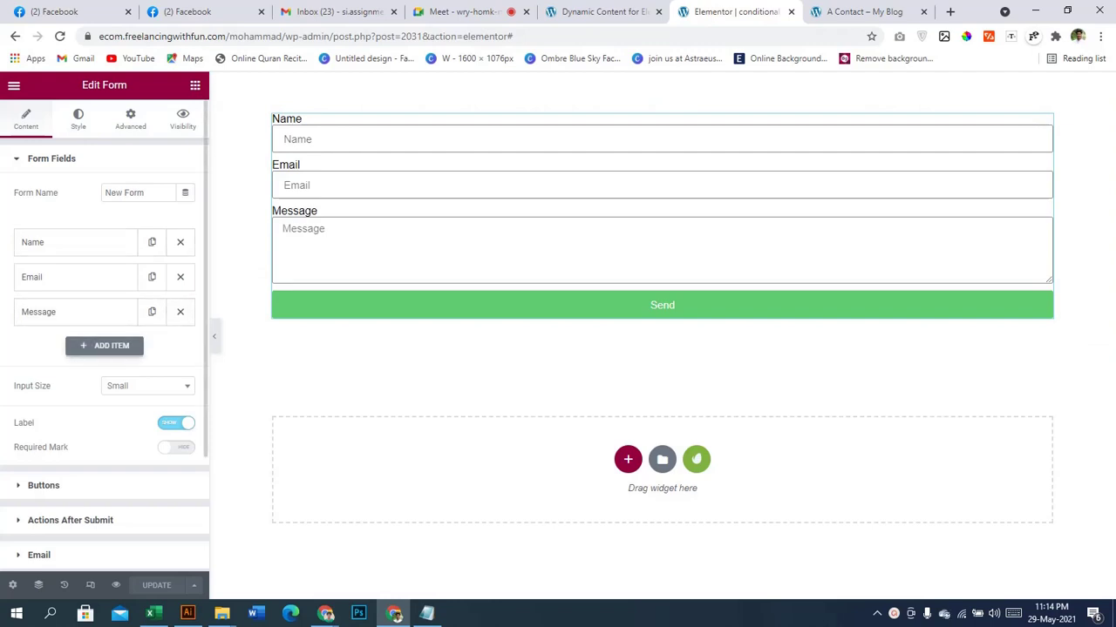
{"action": "left_click", "coordinate": [104, 345]}
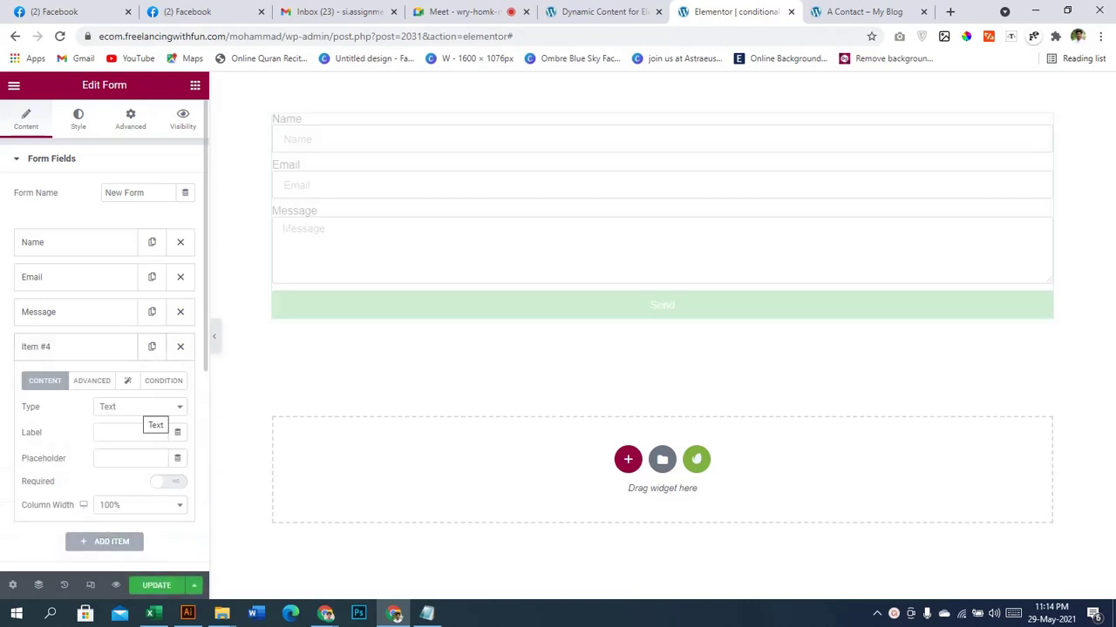
{"action": "left_click", "coordinate": [131, 433]}
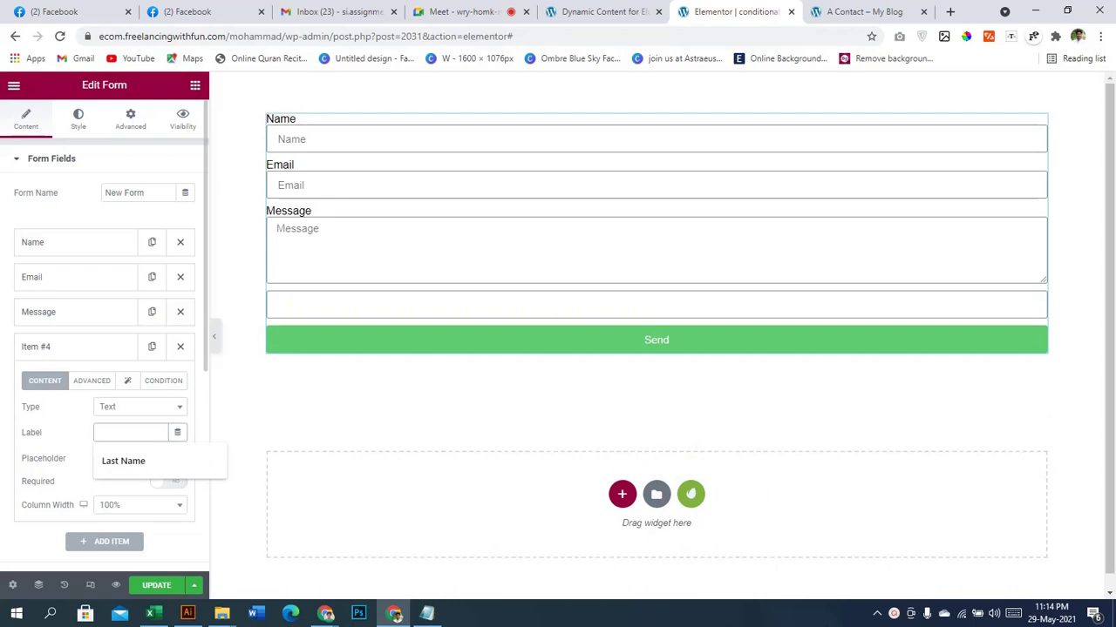
{"action": "type", "text": "Are"}
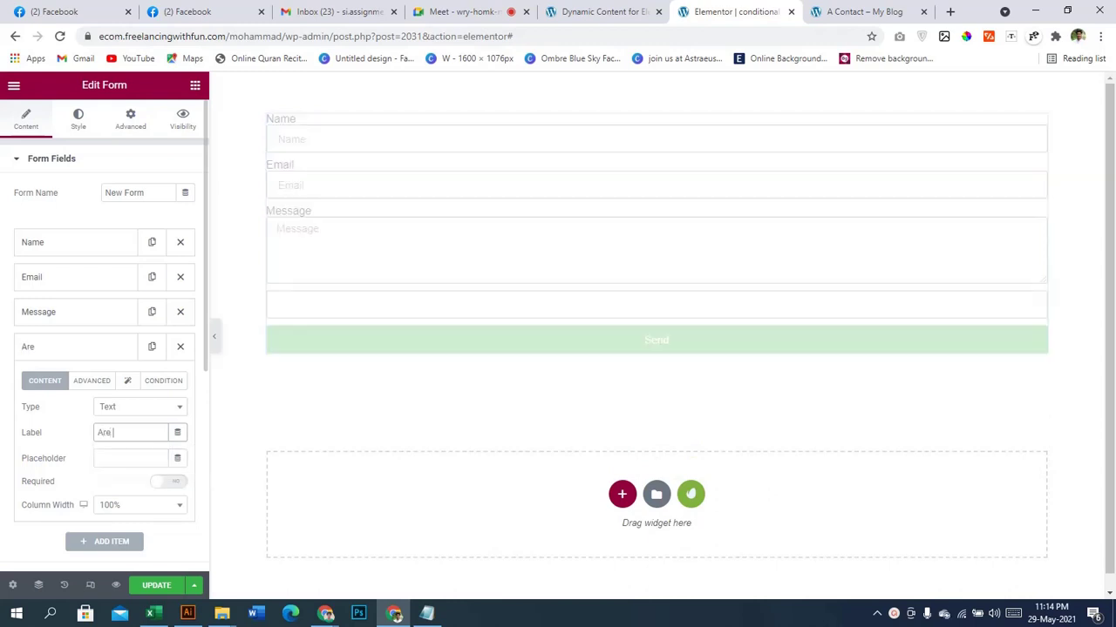
{"action": "type", "text": " you student?"}
{"action": "key", "text": "ctrl+a"}
{"action": "key", "text": "ctrl+c"}
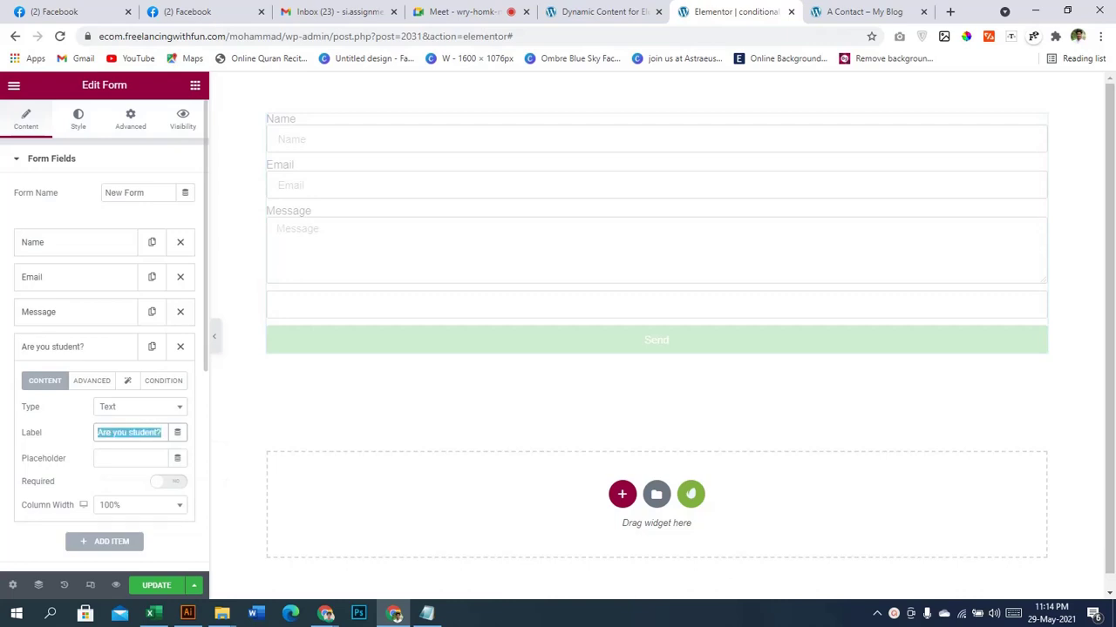
{"action": "left_click", "coordinate": [139, 407]}
{"action": "left_click", "coordinate": [139, 407]}
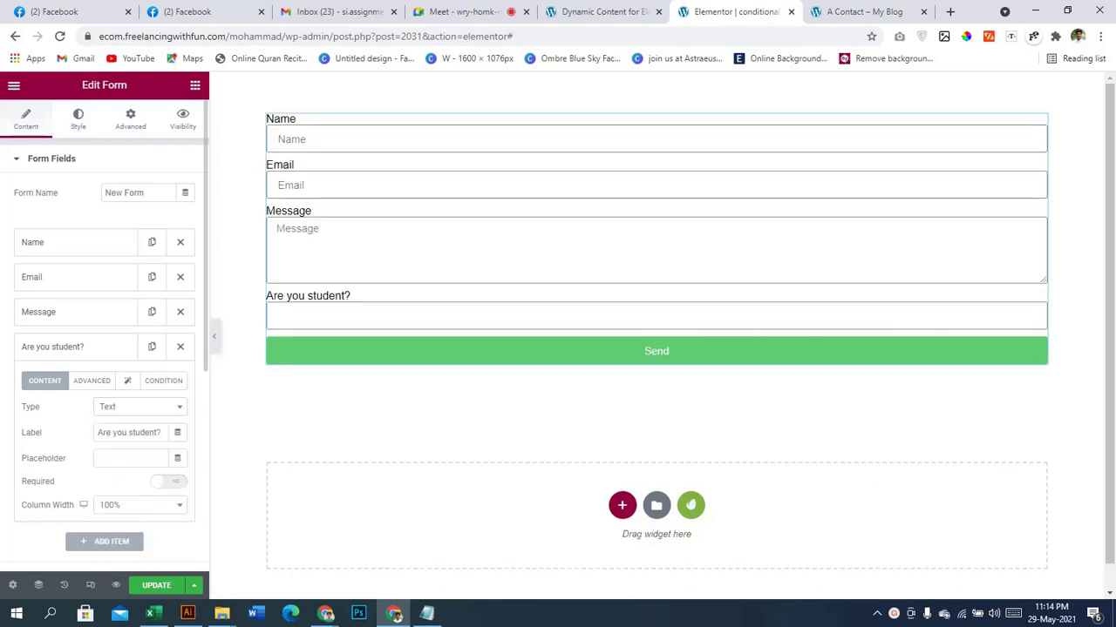
- Change the "Are you student?" field to type Select with the options "yes" and "no"
{"action": "left_click", "coordinate": [140, 407]}
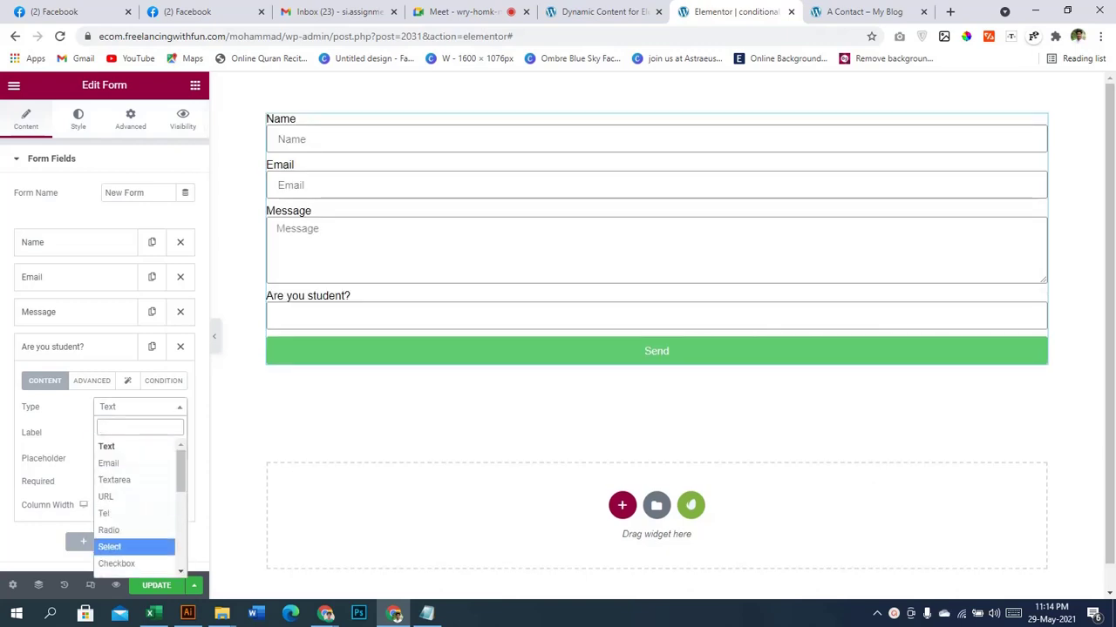
{"action": "key", "text": "Return"}
{"action": "left_click", "coordinate": [96, 514]}
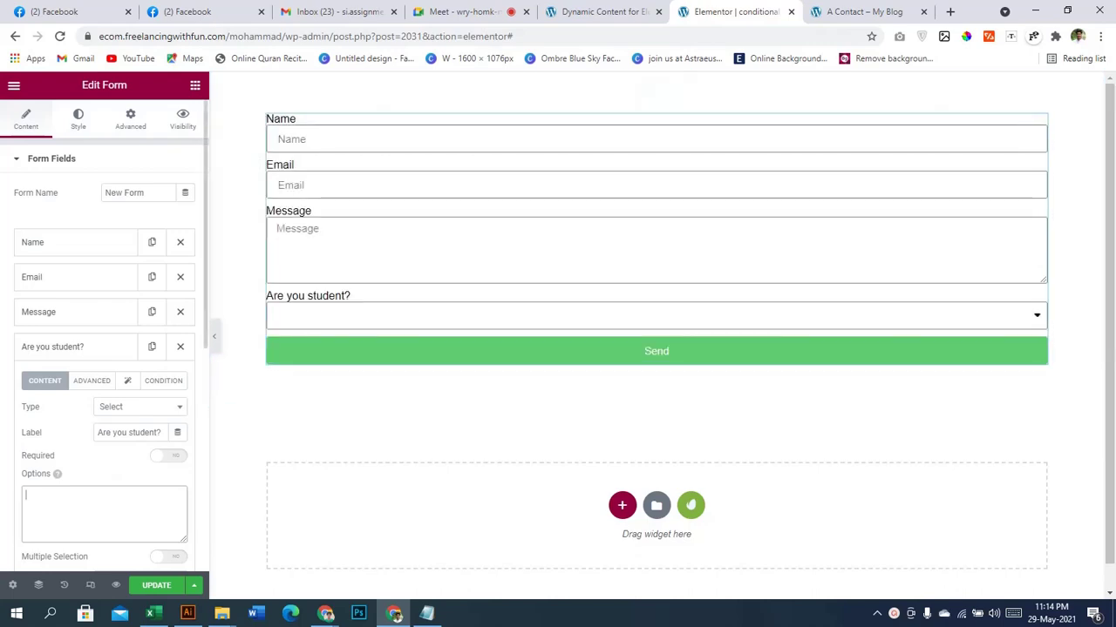
{"action": "key", "text": "ctrl+v"}
{"action": "key", "text": "ctrl+a"}
{"action": "type", "text": "yes"}
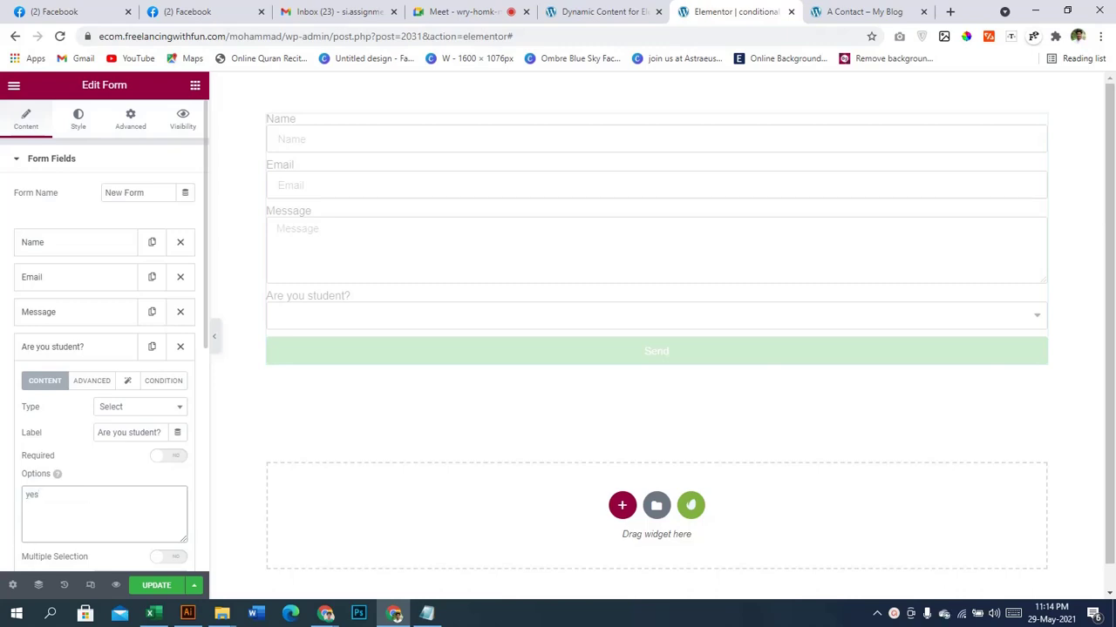
{"action": "key", "text": "Return"}
{"action": "type", "text": "no"}
- Move the "Are you student?" field between Email and Message in the form's field list
{"action": "left_click", "coordinate": [75, 347]}
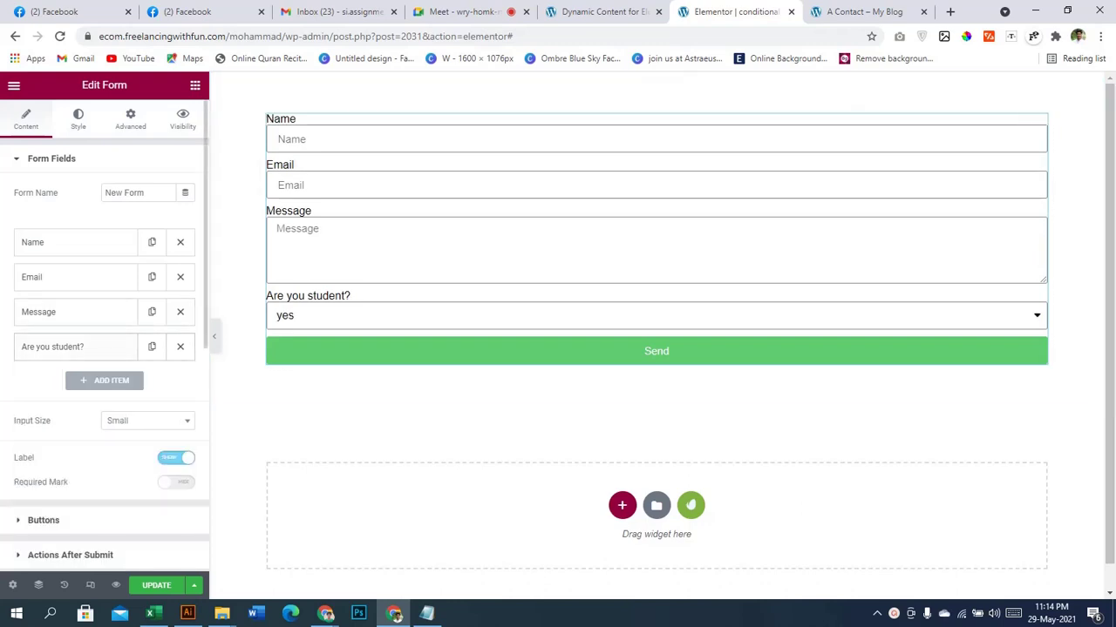
{"action": "left_click_drag", "start_coordinate": [75, 347], "coordinate": [74, 303]}
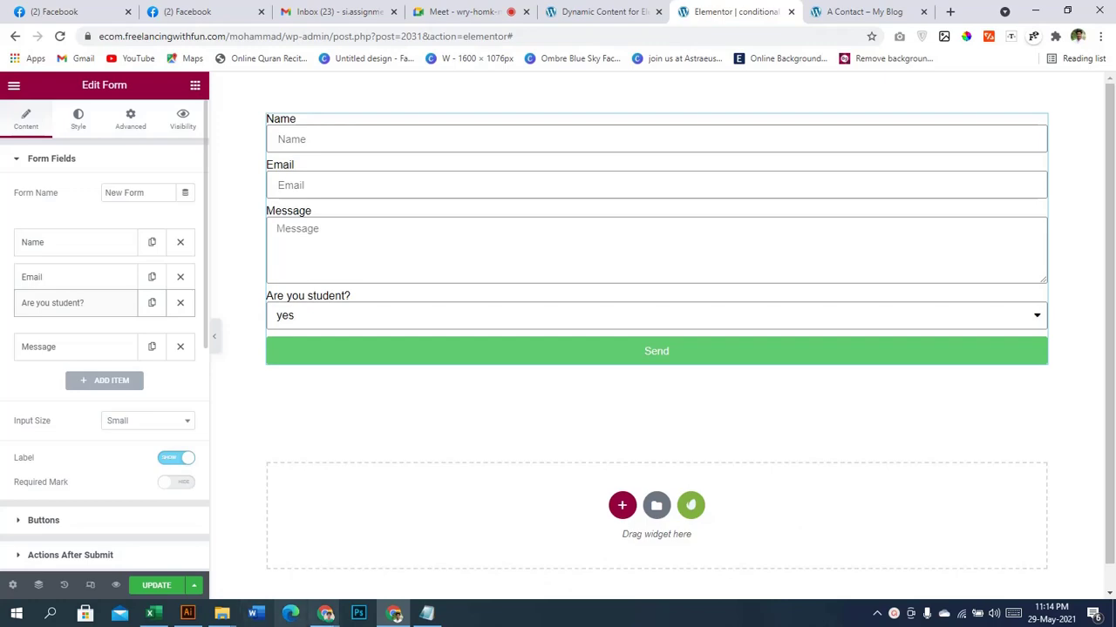
{"action": "key", "text": "alt+Tab"}
{"action": "key", "text": "alt+Tab"}
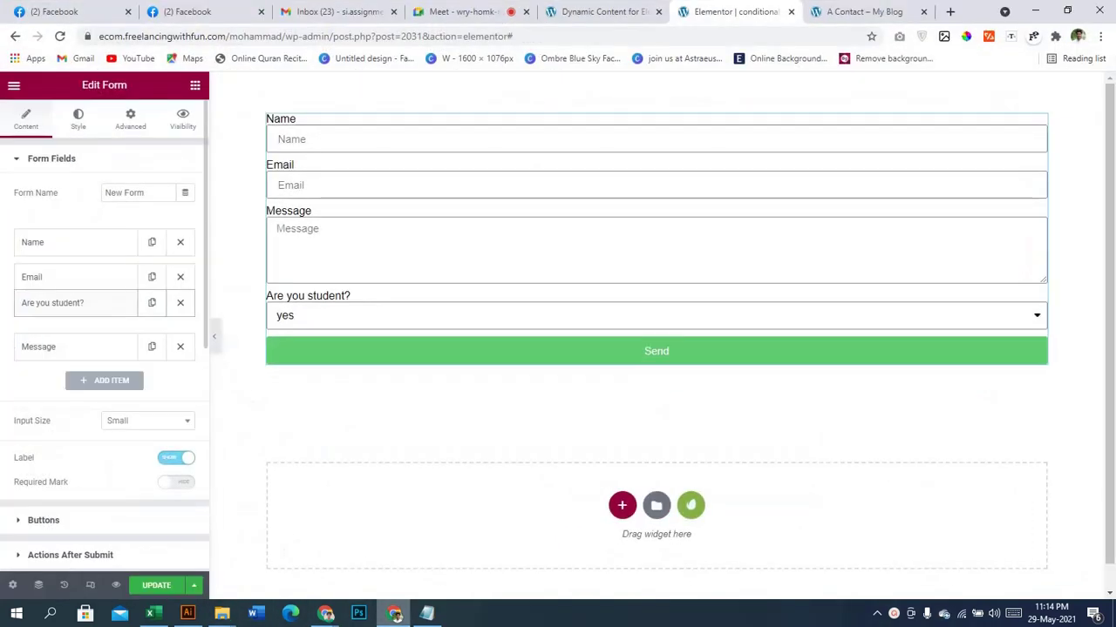
- Set the ID of the "Are you student?" field to "student"
{"action": "left_click", "coordinate": [53, 312]}
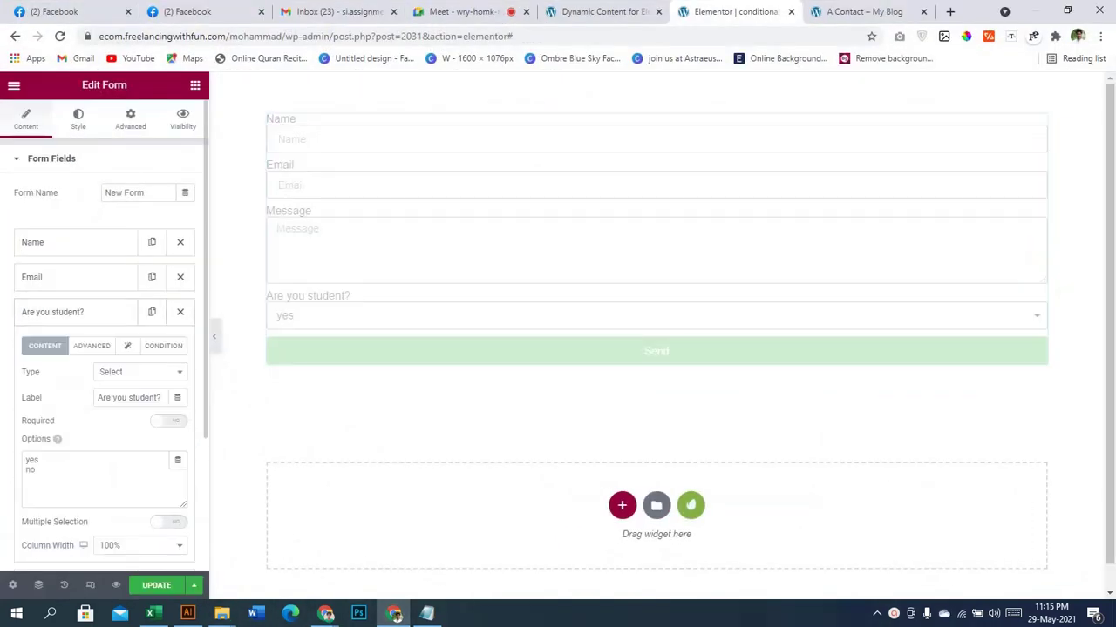
{"action": "left_click", "coordinate": [92, 346]}
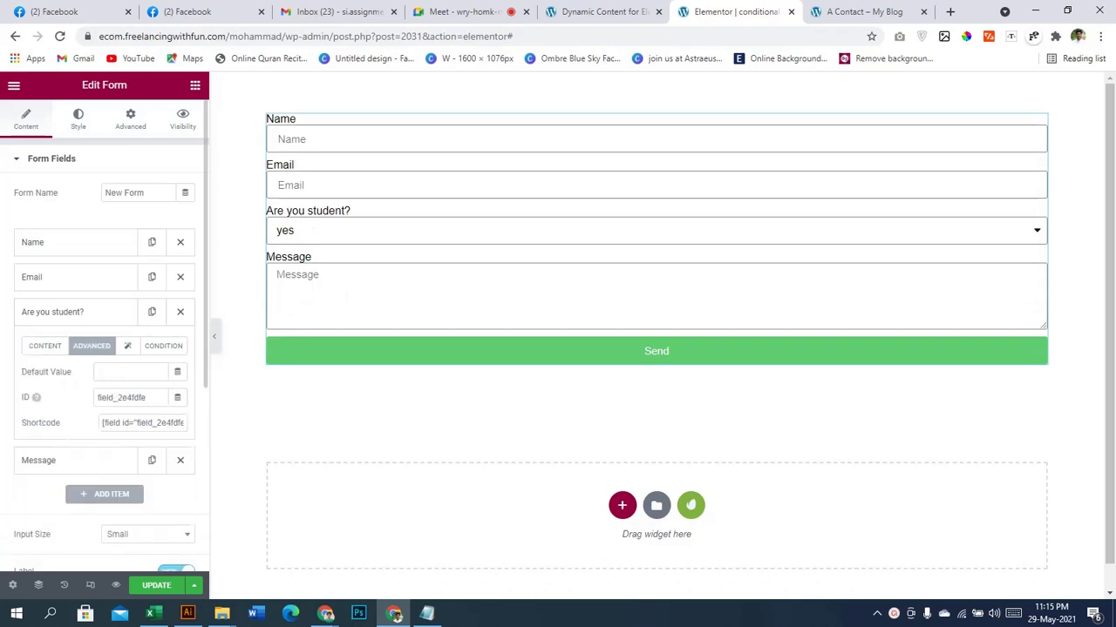
{"action": "double_click", "coordinate": [122, 398]}
{"action": "type", "text": "student"}
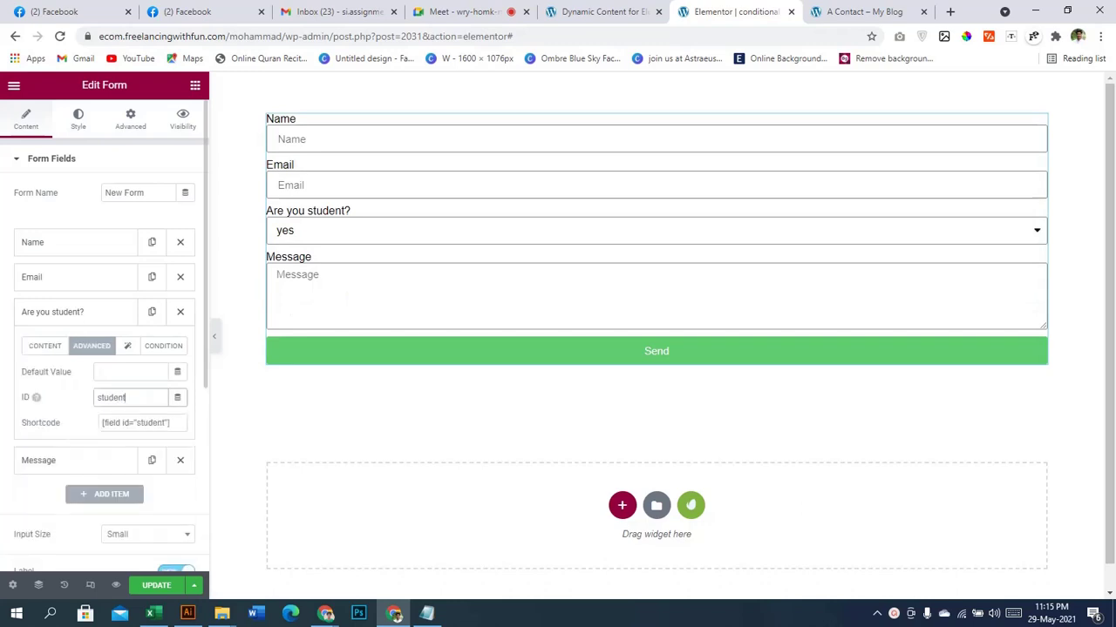
{"action": "left_click", "coordinate": [44, 346]}
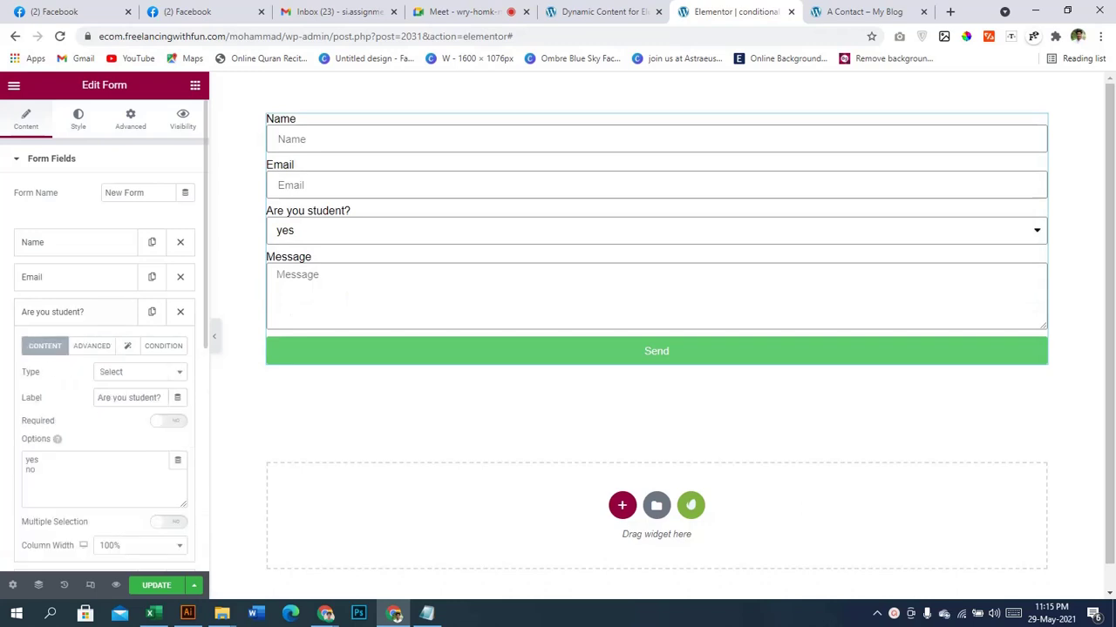
{"action": "left_click", "coordinate": [52, 312]}
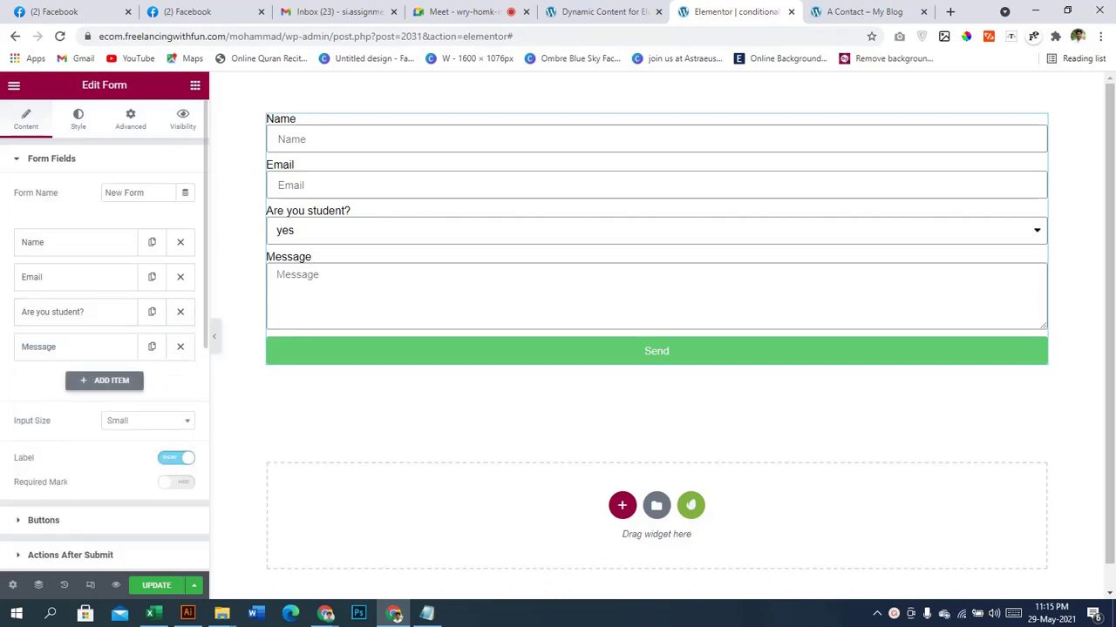
- Add a fifth field to the form labelled "Which institutions do you study?"
{"action": "left_click", "coordinate": [103, 380]}
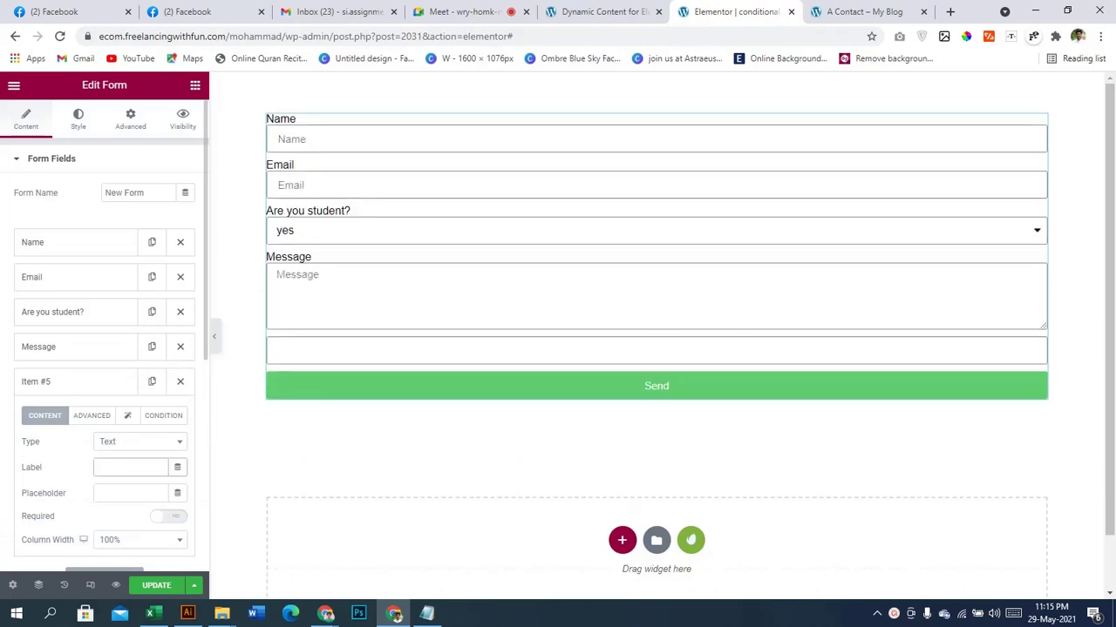
{"action": "type", "text": "whic"}
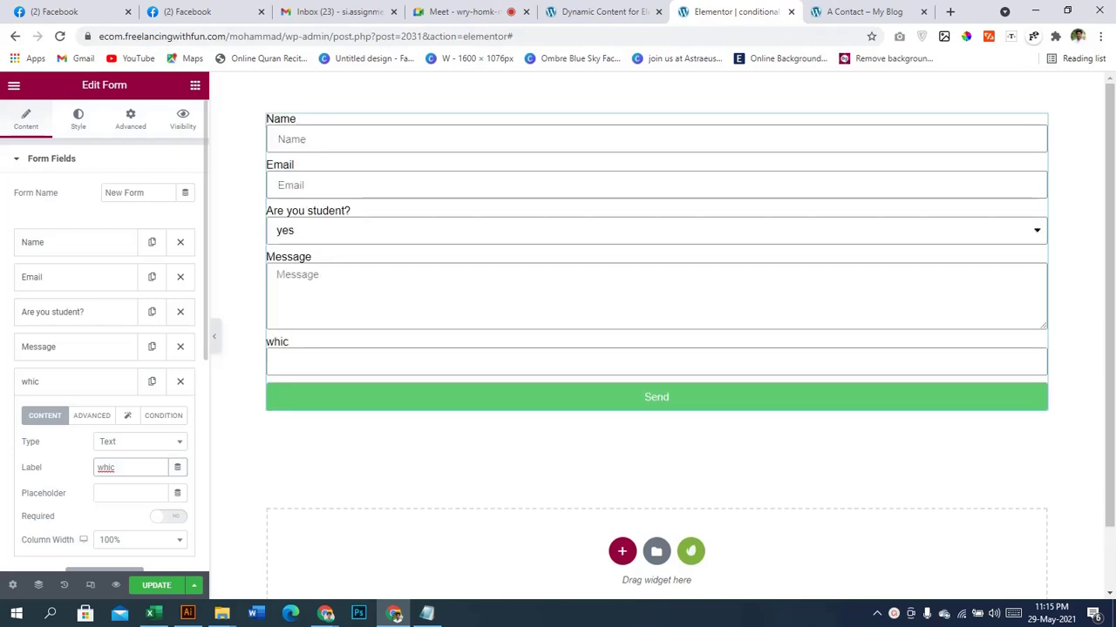
{"action": "key", "text": "BackSpace"}
{"action": "key", "text": "BackSpace"}
{"action": "key", "text": "BackSpace"}
{"action": "key", "text": "BackSpace"}
{"action": "type", "text": "W"}
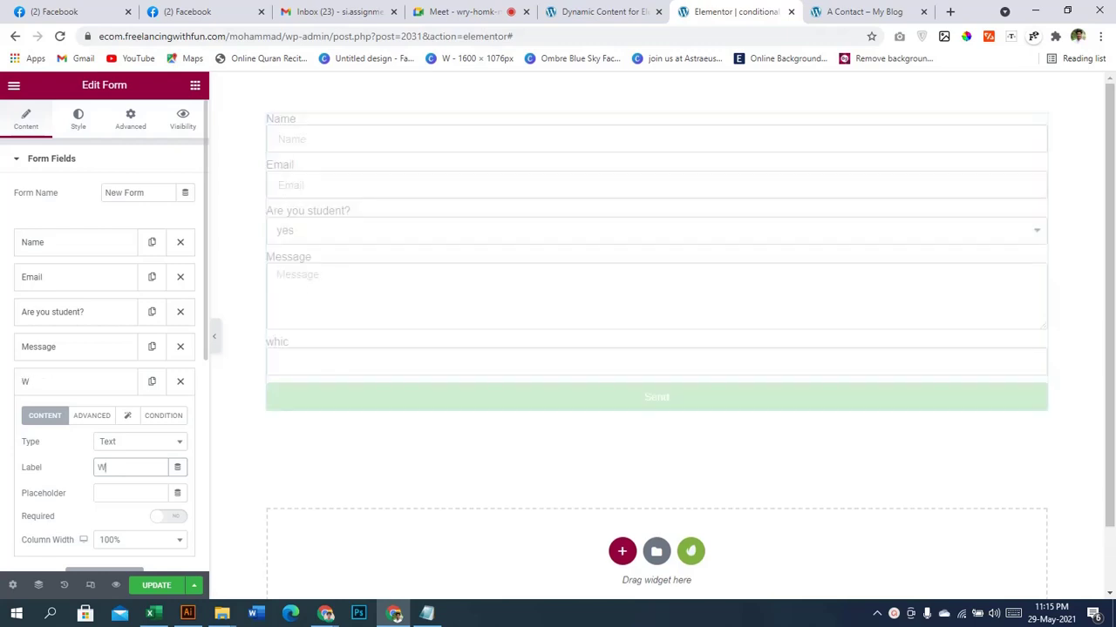
{"action": "type", "text": "hich institutions "}
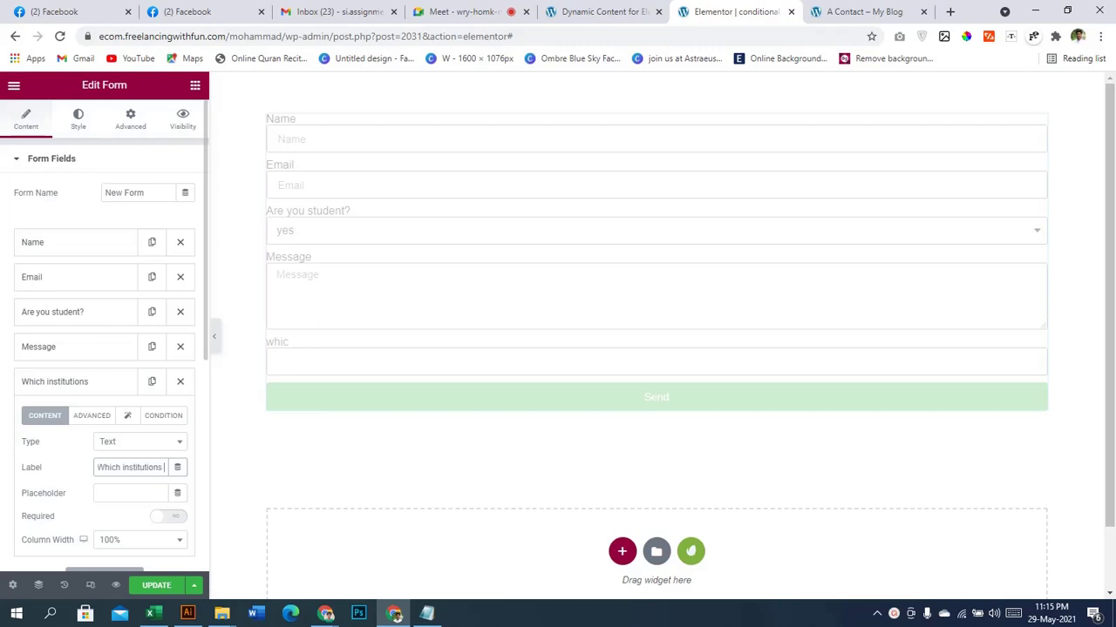
{"action": "type", "text": "do you"}
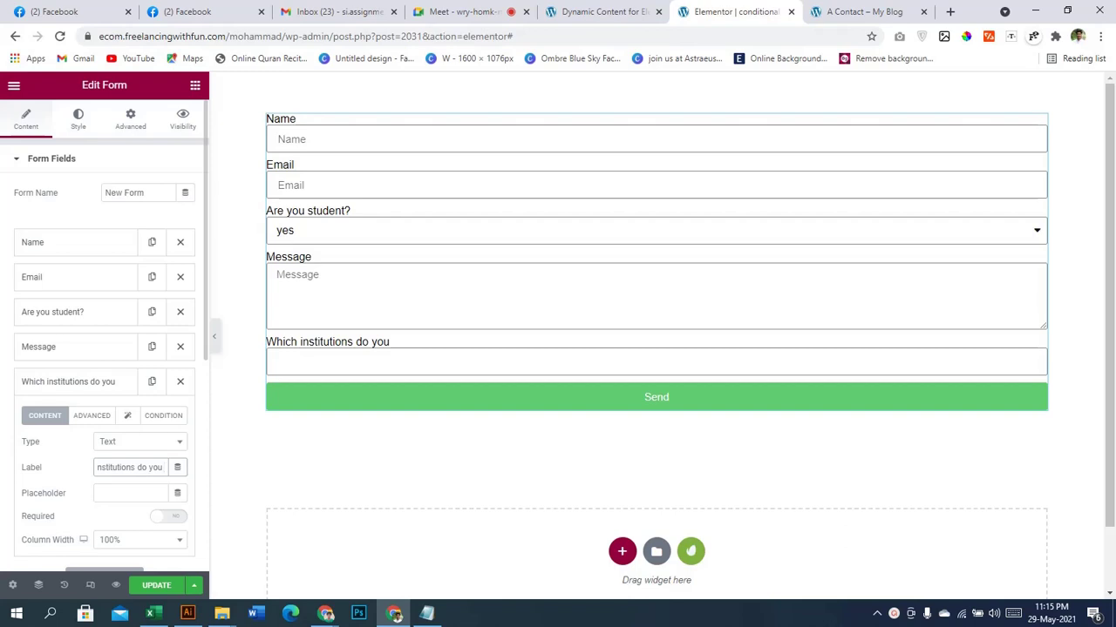
{"action": "type", "text": "got"}
{"action": "key", "text": "BackSpace"}
{"action": "key", "text": "BackSpace"}
{"action": "key", "text": "BackSpace"}
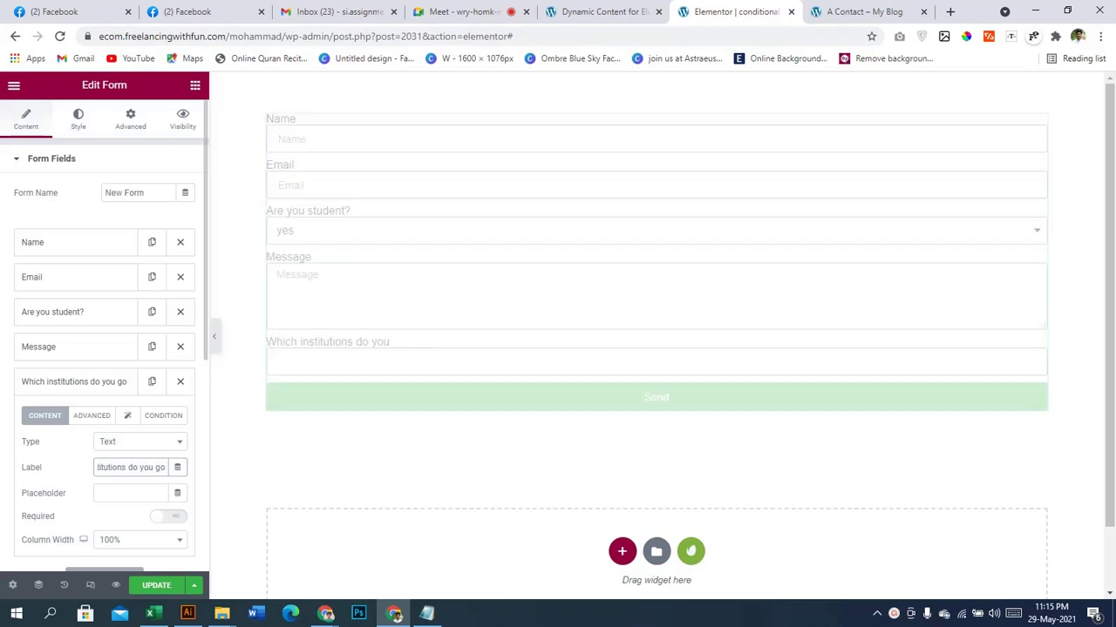
{"action": "type", "text": "study?"}
- Change the "Which institutions do you study?" field to type Select with the options NSTU and CU
{"action": "left_click", "coordinate": [140, 442]}
{"action": "left_click", "coordinate": [139, 442]}
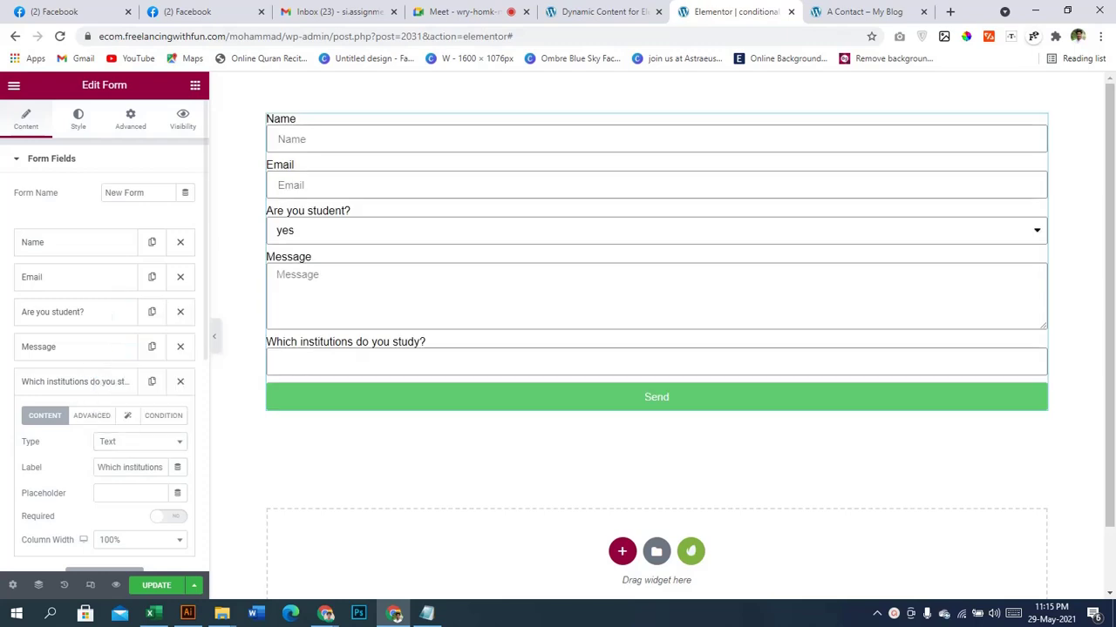
{"action": "left_click", "coordinate": [134, 467]}
{"action": "left_click", "coordinate": [140, 442]}
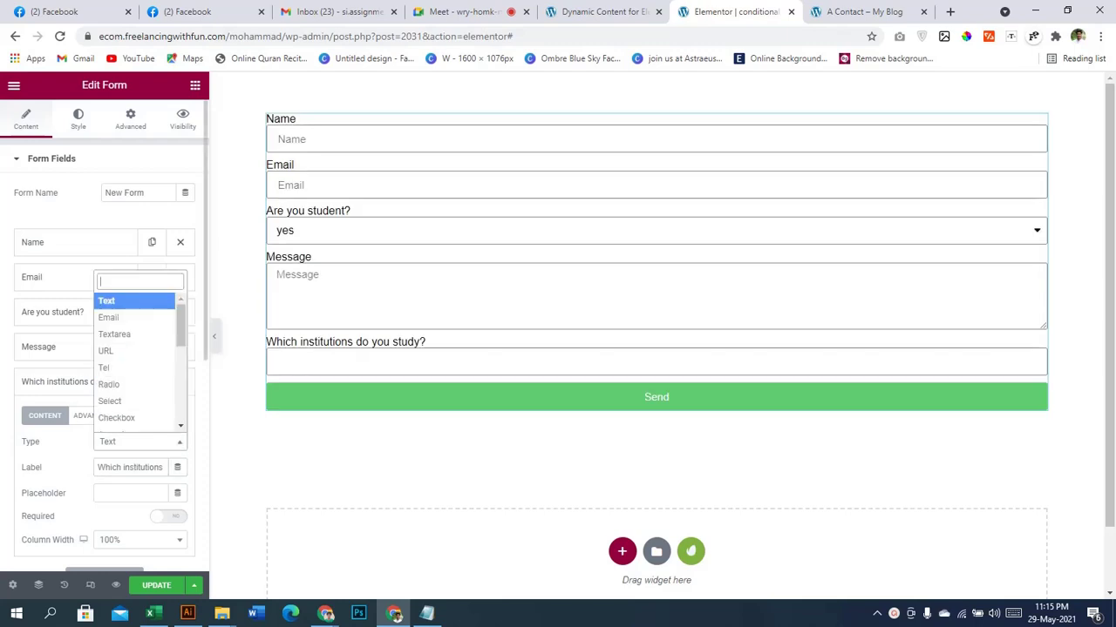
{"action": "left_click", "coordinate": [118, 401]}
{"action": "left_click", "coordinate": [92, 545]}
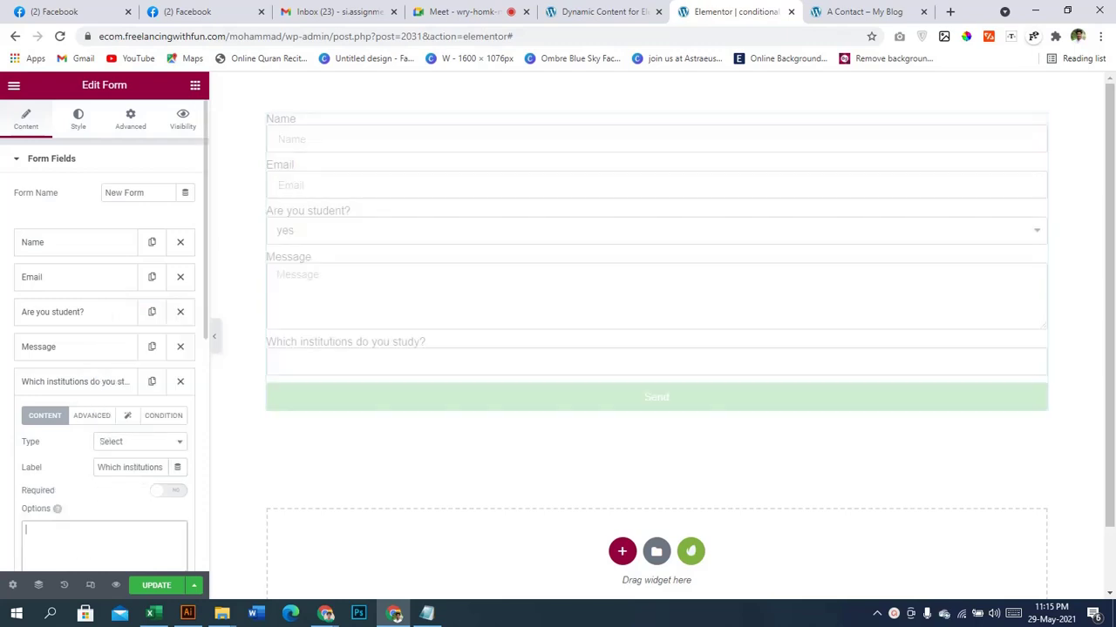
{"action": "type", "text": "NSTU"}
{"action": "key", "text": "Return"}
{"action": "type", "text": "CU"}
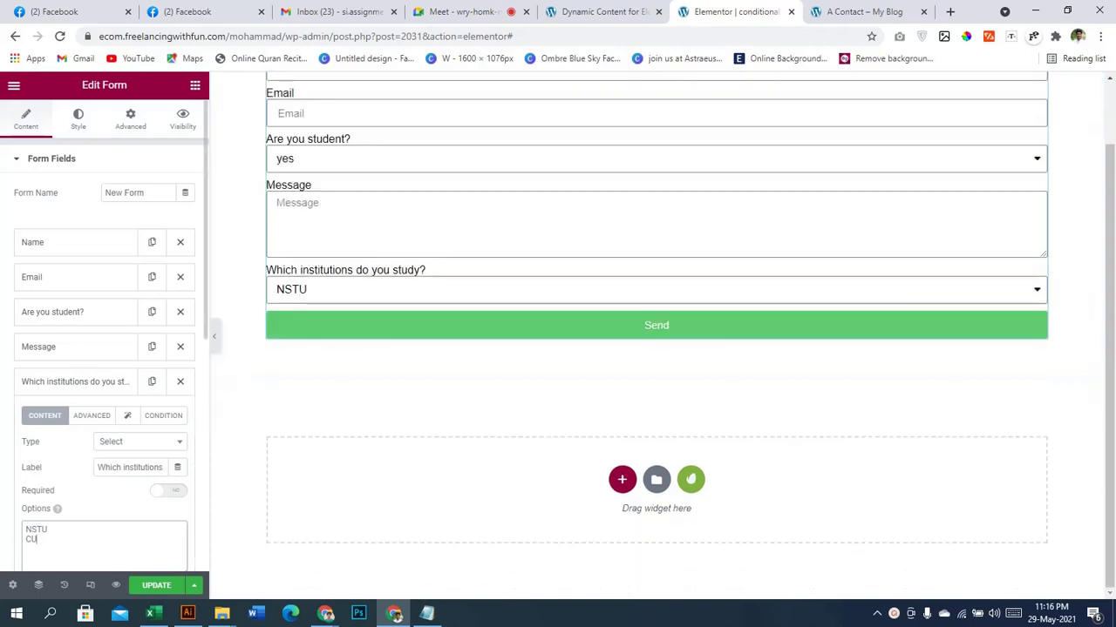
- Move the "Which institutions do you study?" field above Message, directly after "Are you student?"
{"action": "left_click_drag", "start_coordinate": [76, 382], "coordinate": [76, 345]}
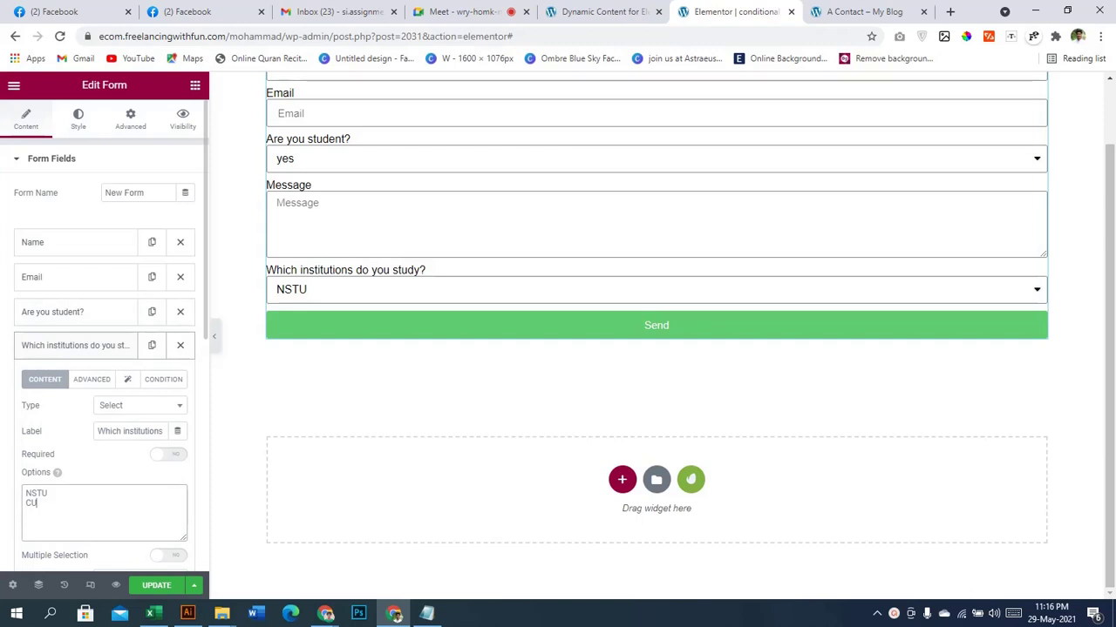
{"action": "left_click_drag", "start_coordinate": [76, 345], "coordinate": [75, 346]}
{"action": "left_click", "coordinate": [75, 346]}
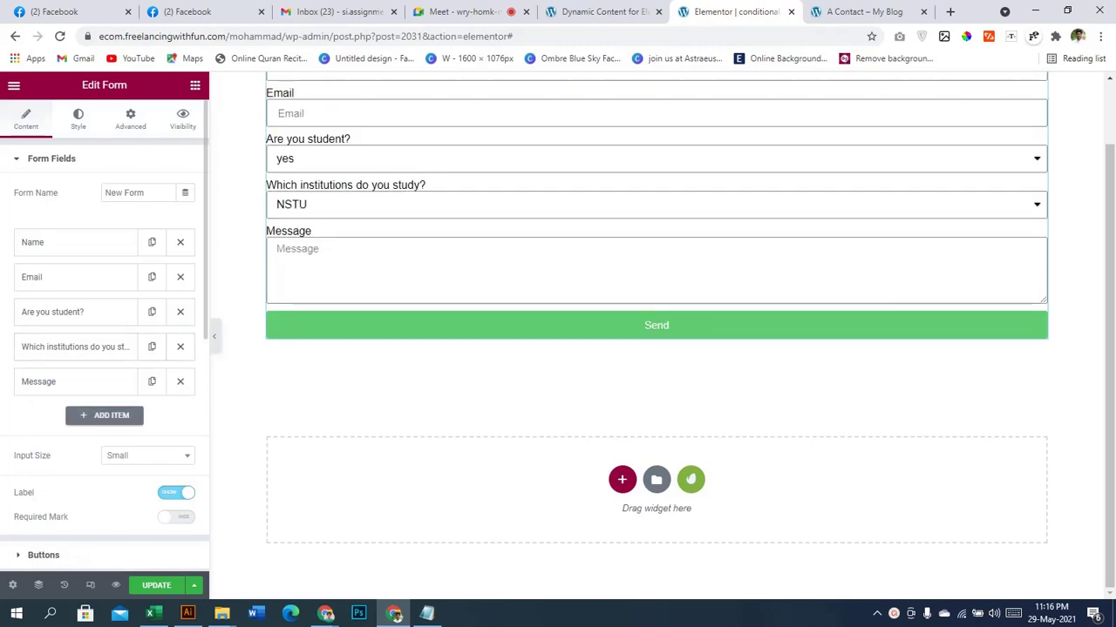
- Add a sixth field to the form labelled "where do you live?"
{"action": "left_click", "coordinate": [104, 415]}
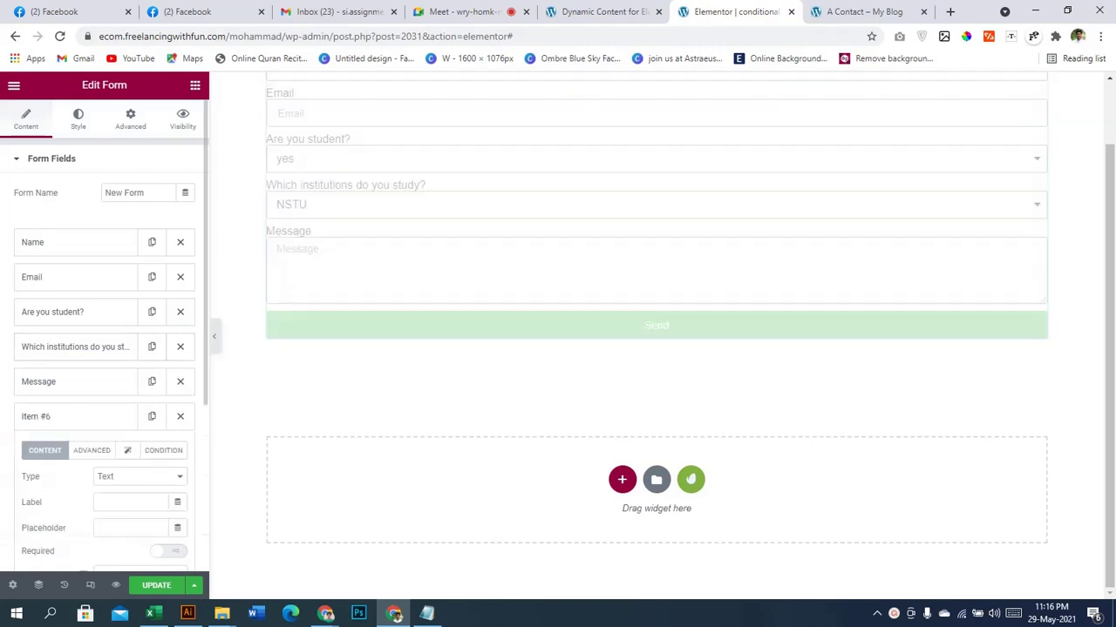
{"action": "scroll", "coordinate": [104, 349], "scroll_direction": "down", "scroll_amount": 1}
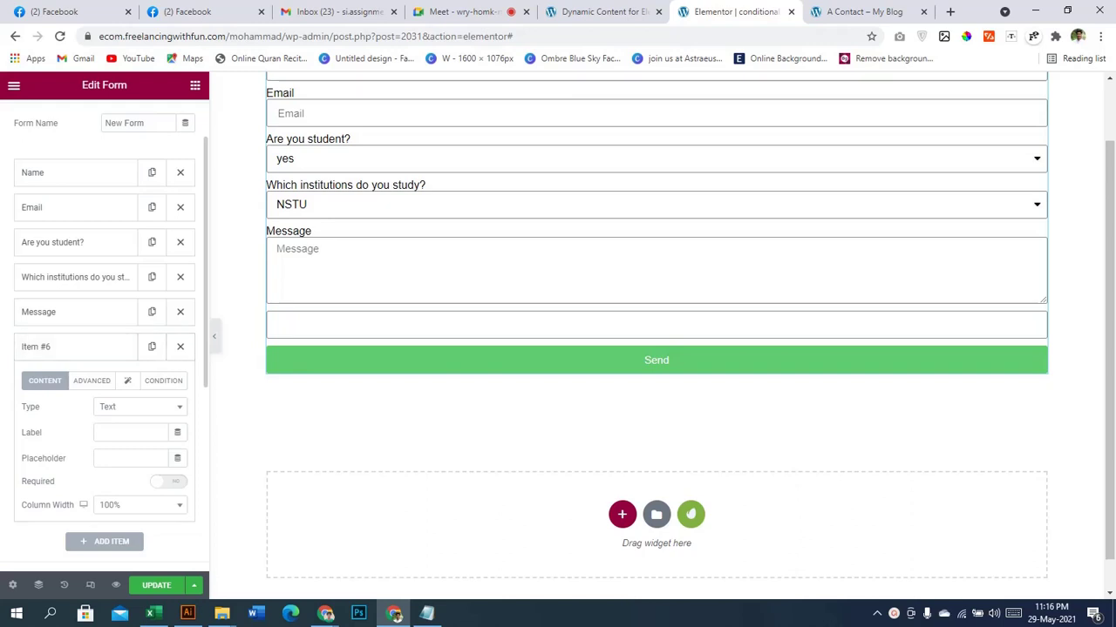
{"action": "left_click", "coordinate": [131, 432]}
{"action": "type", "text": "whe"}
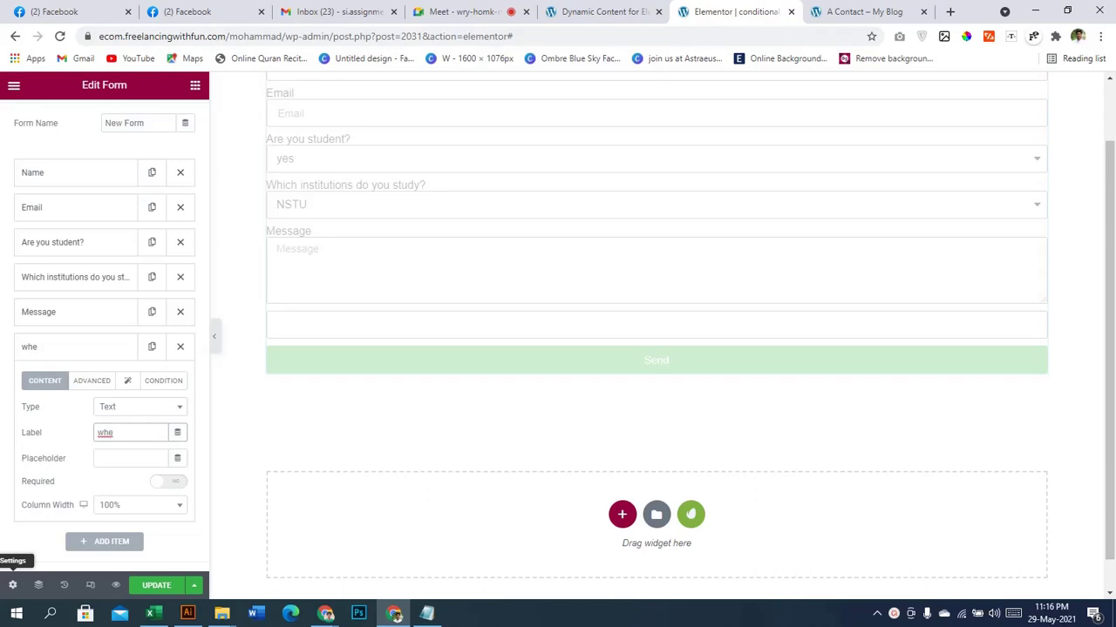
{"action": "type", "text": "eere"}
{"action": "key", "text": "BackSpace"}
{"action": "key", "text": "BackSpace"}
{"action": "type", "text": "do you live?"}
- Add a seventh, unlabelled field of type Text at the end of the form
{"action": "left_click", "coordinate": [140, 407]}
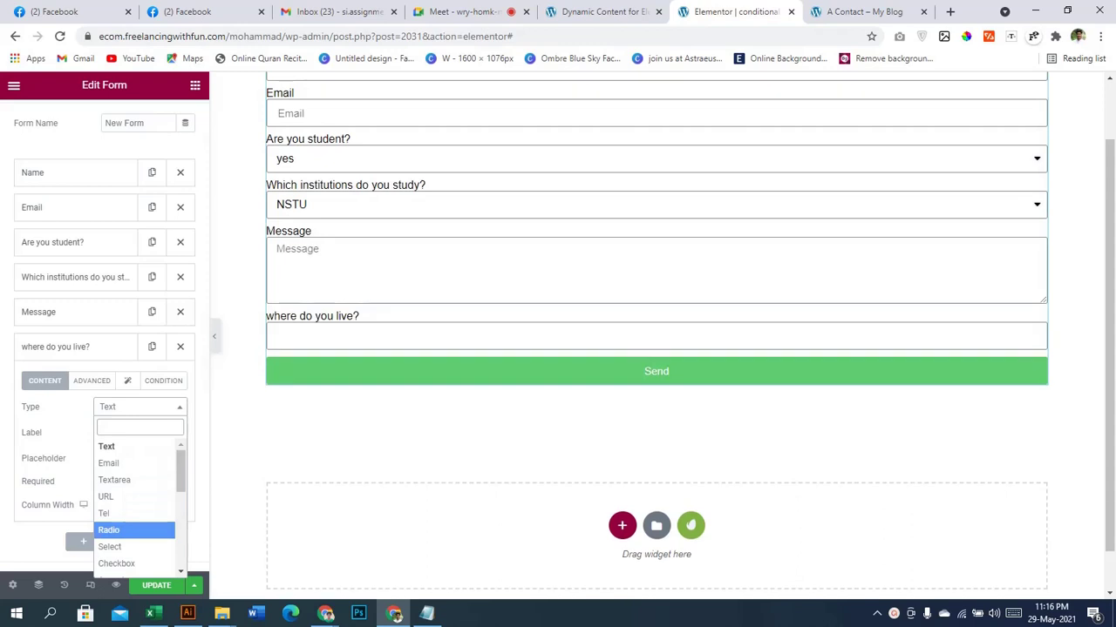
{"action": "left_click", "coordinate": [82, 541]}
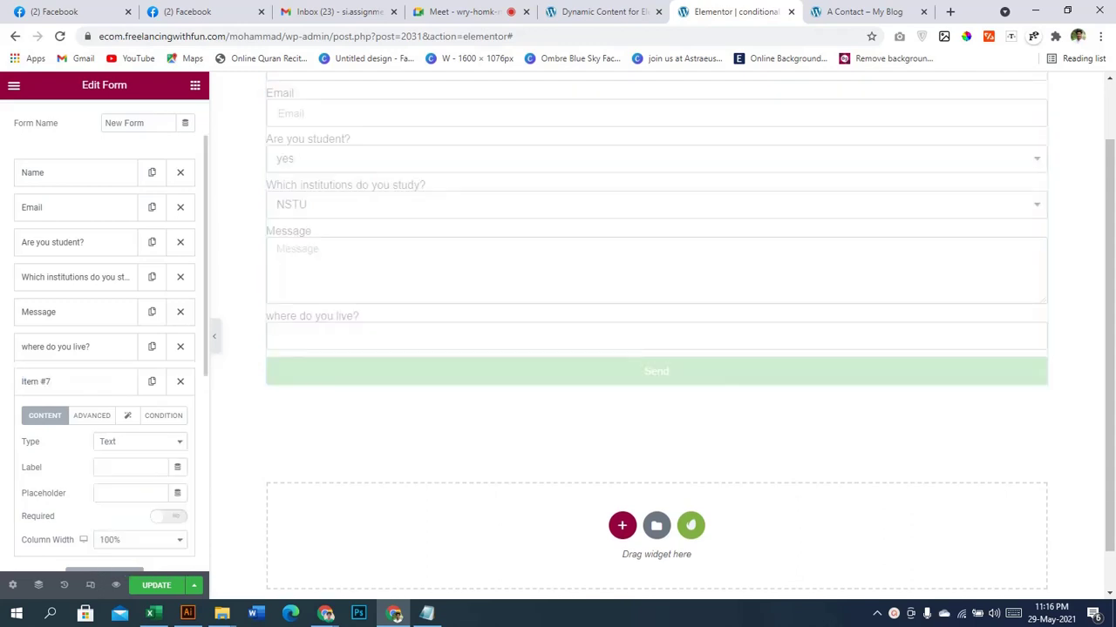
{"action": "left_click", "coordinate": [140, 442]}
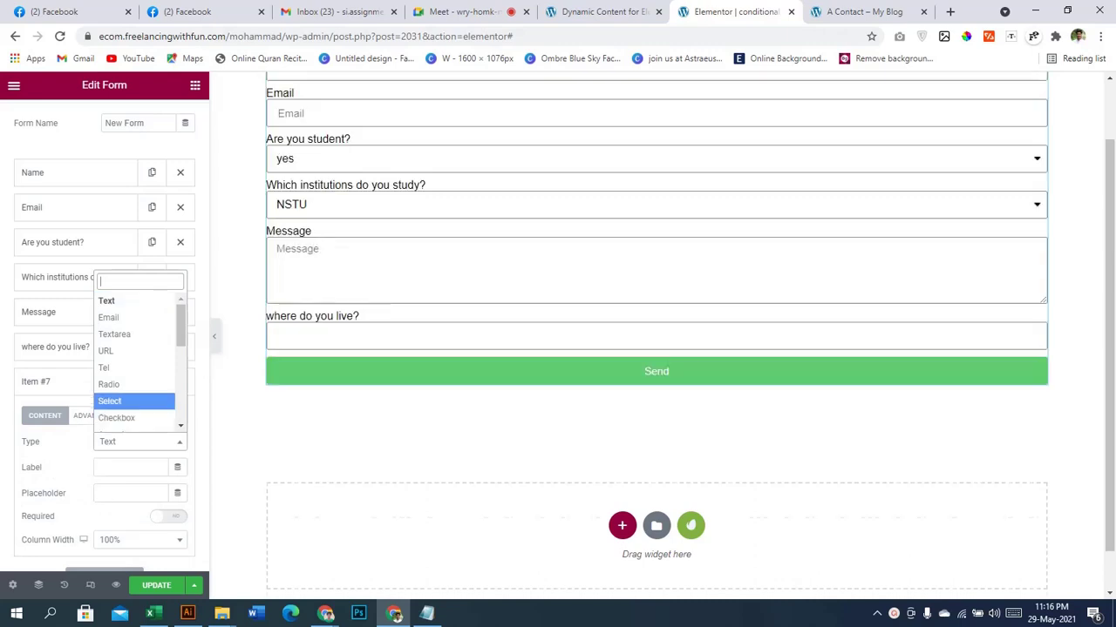
{"action": "left_click", "coordinate": [131, 402]}
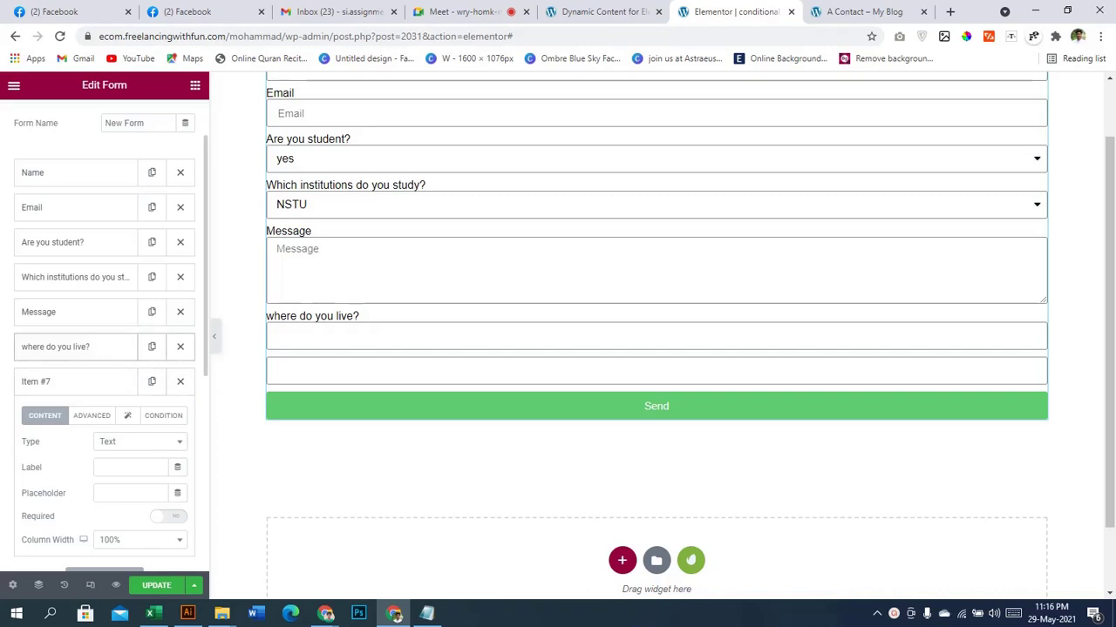
- Change the "where do you live?" field to type Select with the options "Home" and "campus"
{"action": "left_click", "coordinate": [78, 347]}
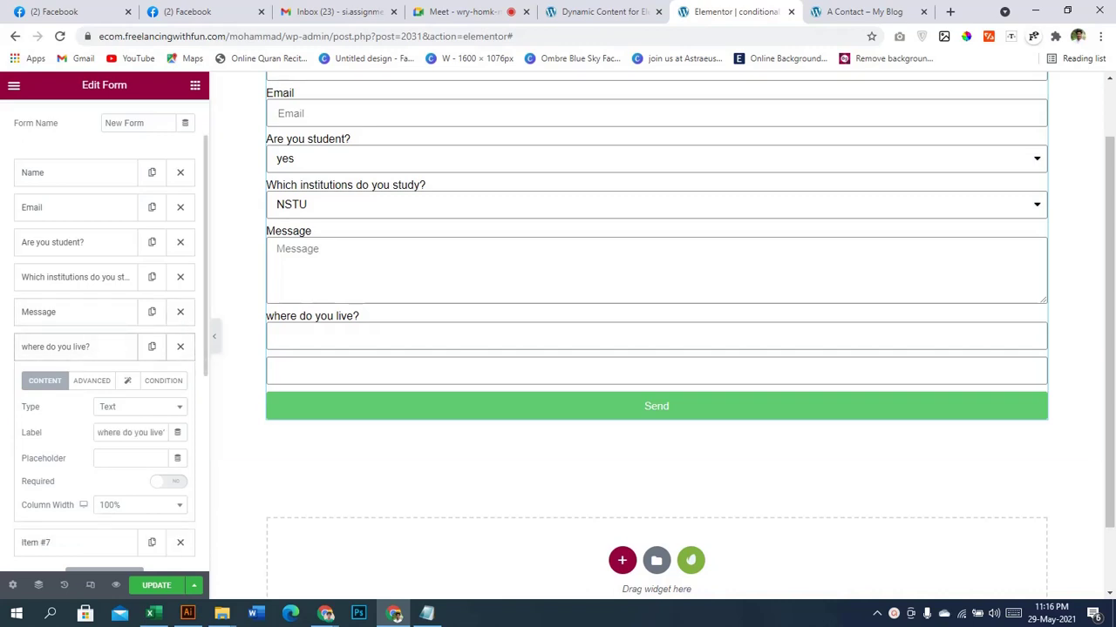
{"action": "left_click", "coordinate": [139, 407]}
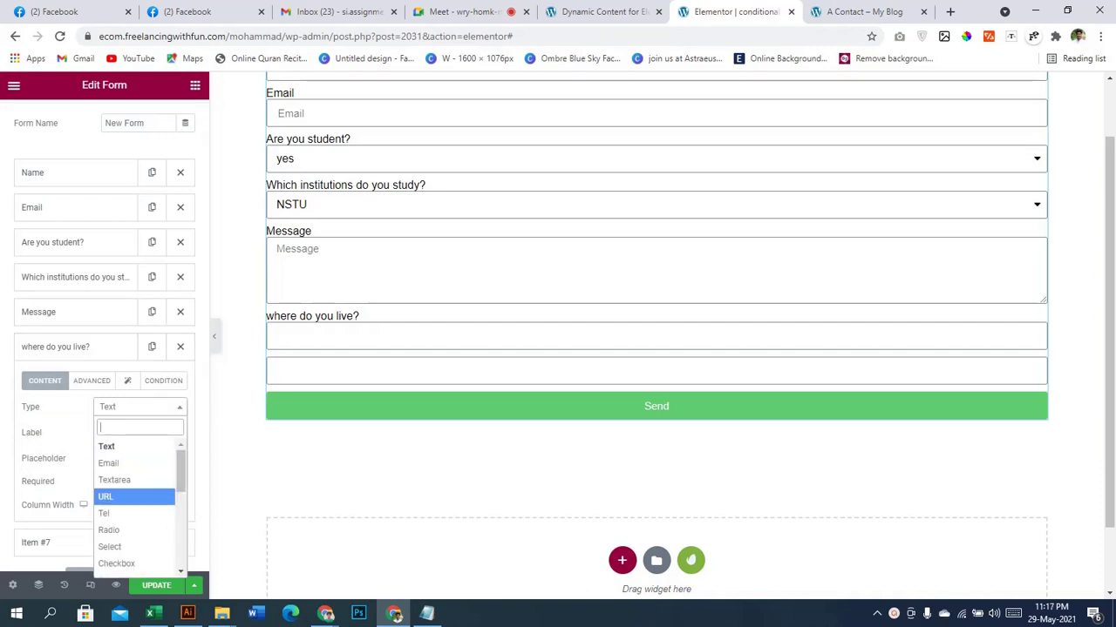
{"action": "key", "text": "Return"}
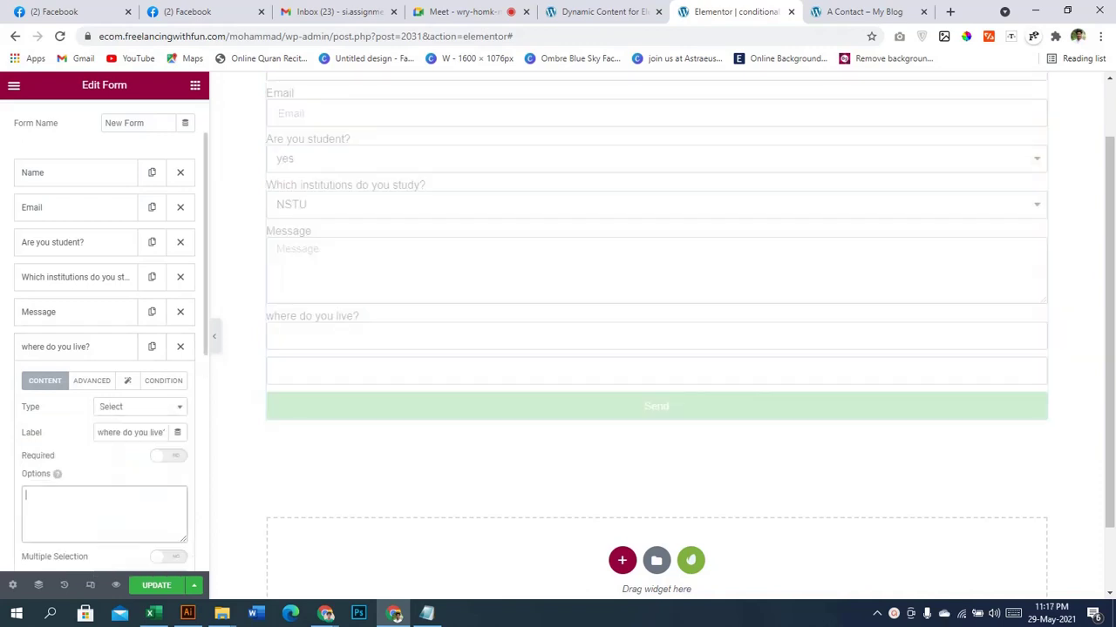
{"action": "type", "text": "Home"}
{"action": "key", "text": "Return"}
{"action": "key", "text": "BackSpace"}
{"action": "key", "text": "Return"}
{"action": "type", "text": "campus"}
{"action": "left_click", "coordinate": [54, 347]}
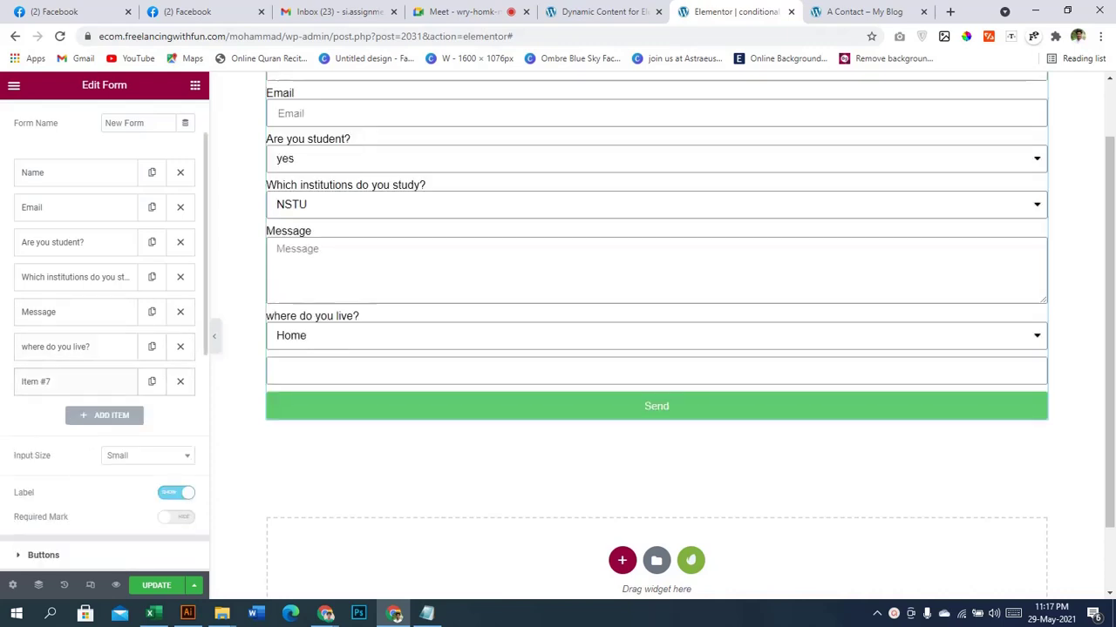
- Label the seventh form field "what is your Hall Name?"
{"action": "left_click", "coordinate": [52, 382]}
{"action": "left_click", "coordinate": [131, 468]}
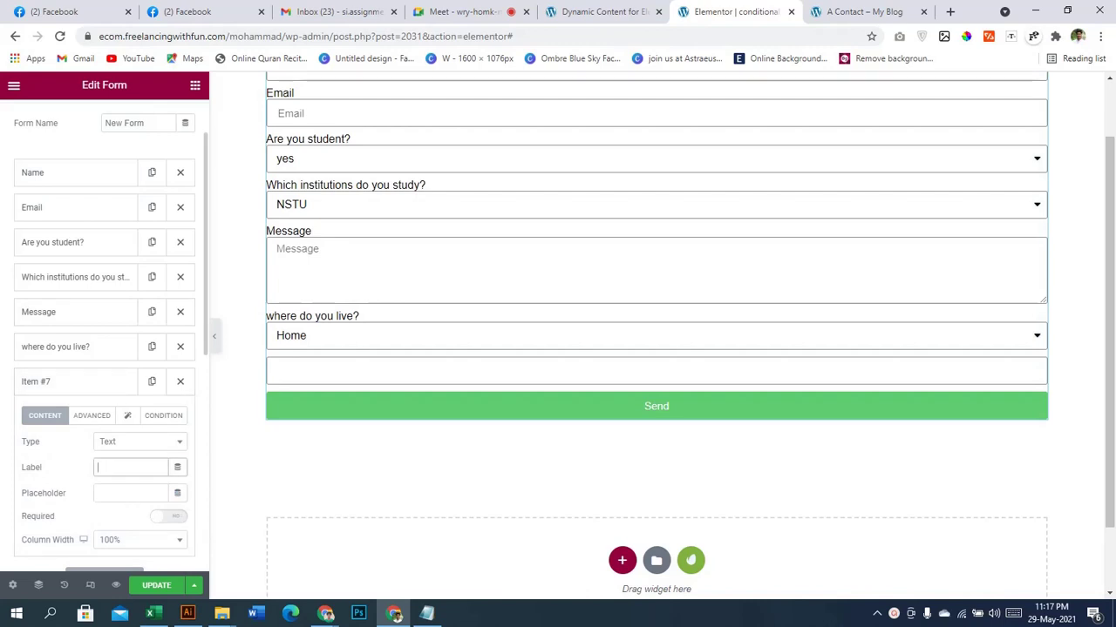
{"action": "type", "text": "c"}
{"action": "key", "text": "BackSpace"}
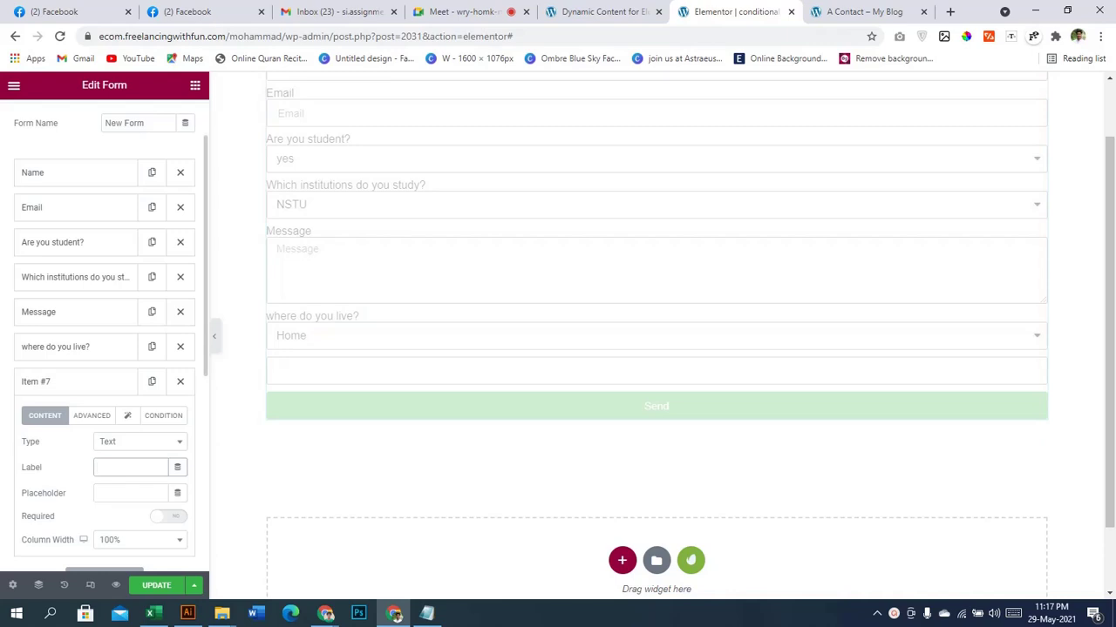
{"action": "type", "text": "cam"}
{"action": "key", "text": "BackSpace"}
{"action": "key", "text": "BackSpace"}
{"action": "key", "text": "BackSpace"}
{"action": "type", "text": "Hall"}
{"action": "key", "text": "BackSpace"}
{"action": "key", "text": "BackSpace"}
{"action": "key", "text": "BackSpace"}
{"action": "type", "text": "wha"}
{"action": "type", "text": "at is your Hall"}
{"action": "type", "text": " Name"}
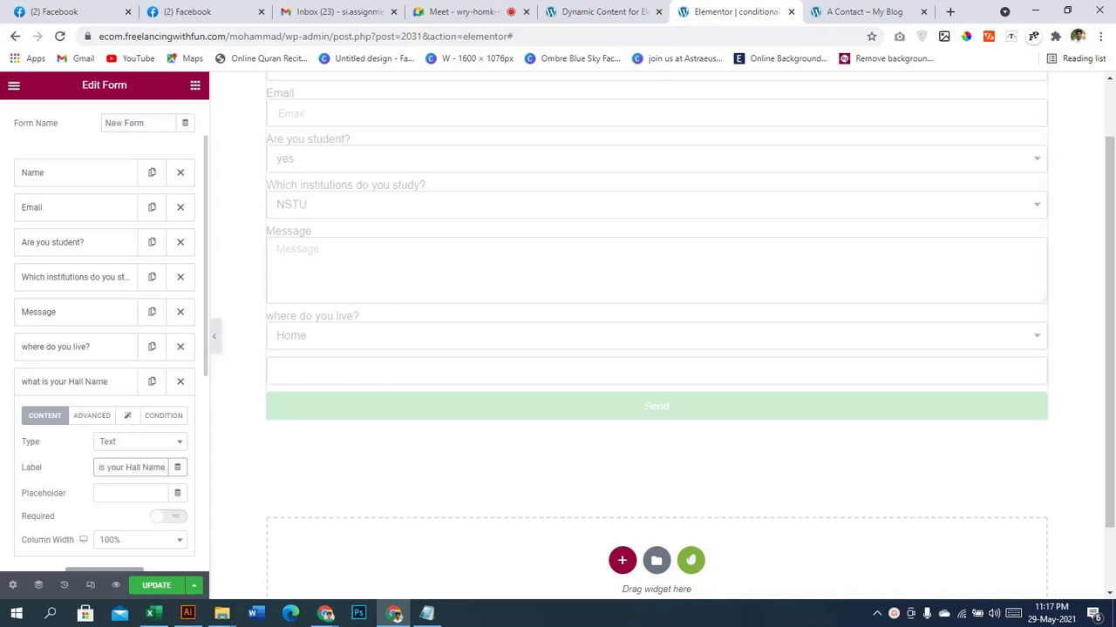
{"action": "type", "text": "?"}
{"action": "key", "text": "ctrl+a"}
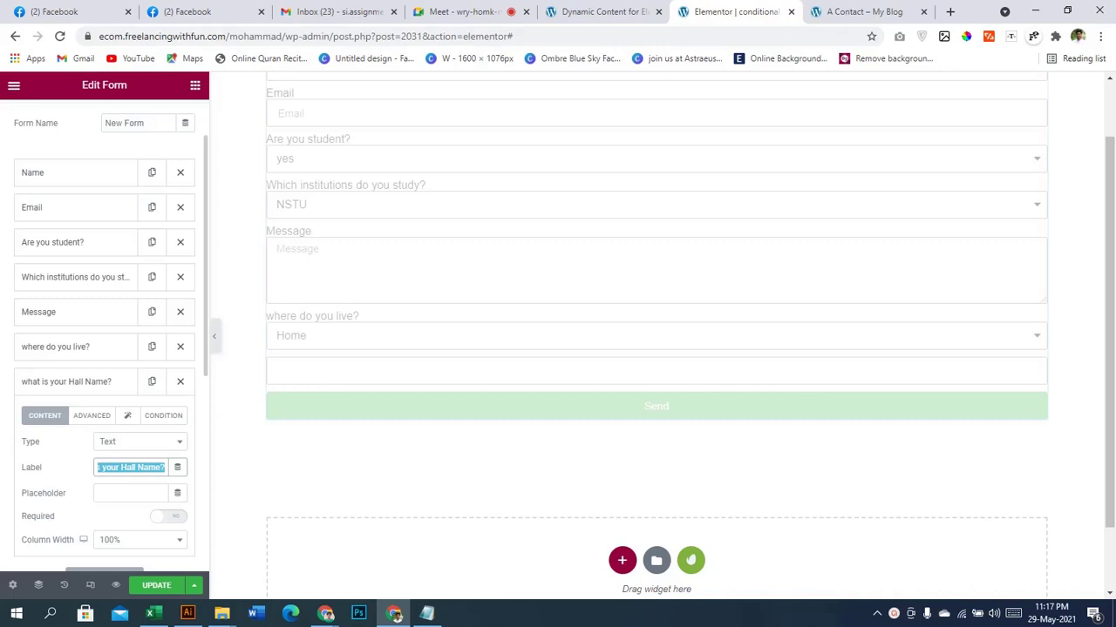
{"action": "left_click", "coordinate": [131, 493]}
{"action": "left_click", "coordinate": [75, 382]}
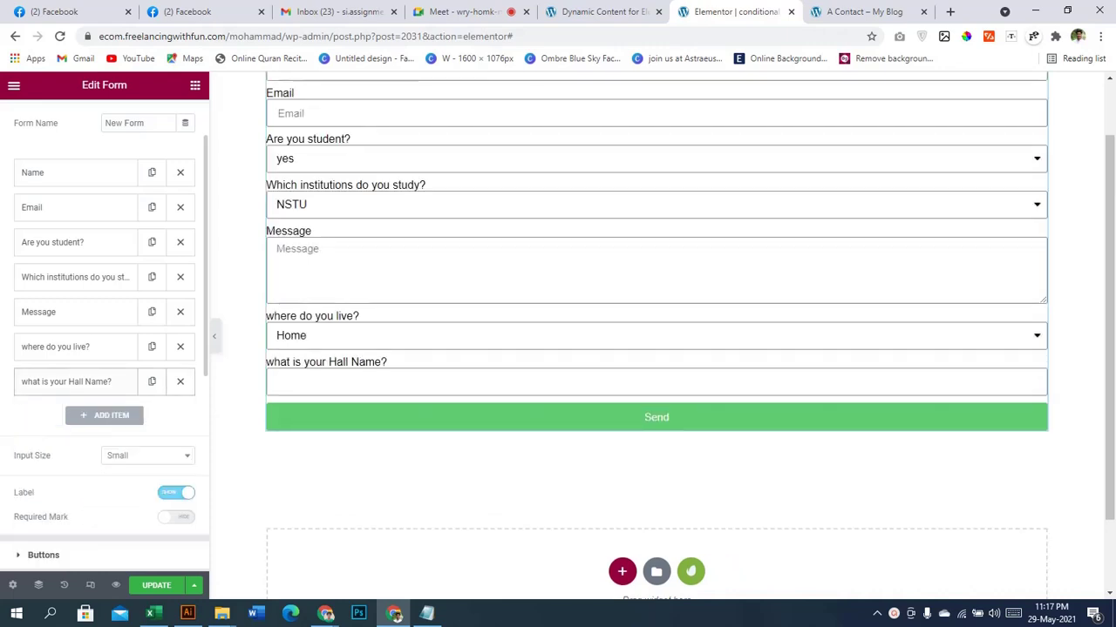
{"action": "left_click", "coordinate": [75, 382]}
{"action": "left_click", "coordinate": [75, 382]}
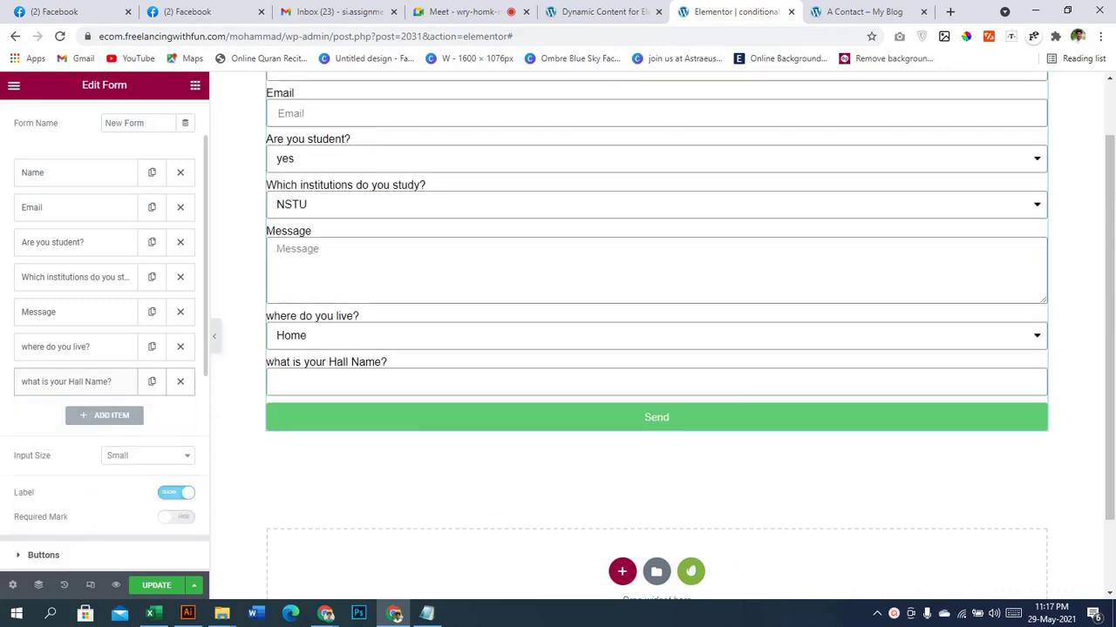
{"action": "left_click", "coordinate": [75, 382]}
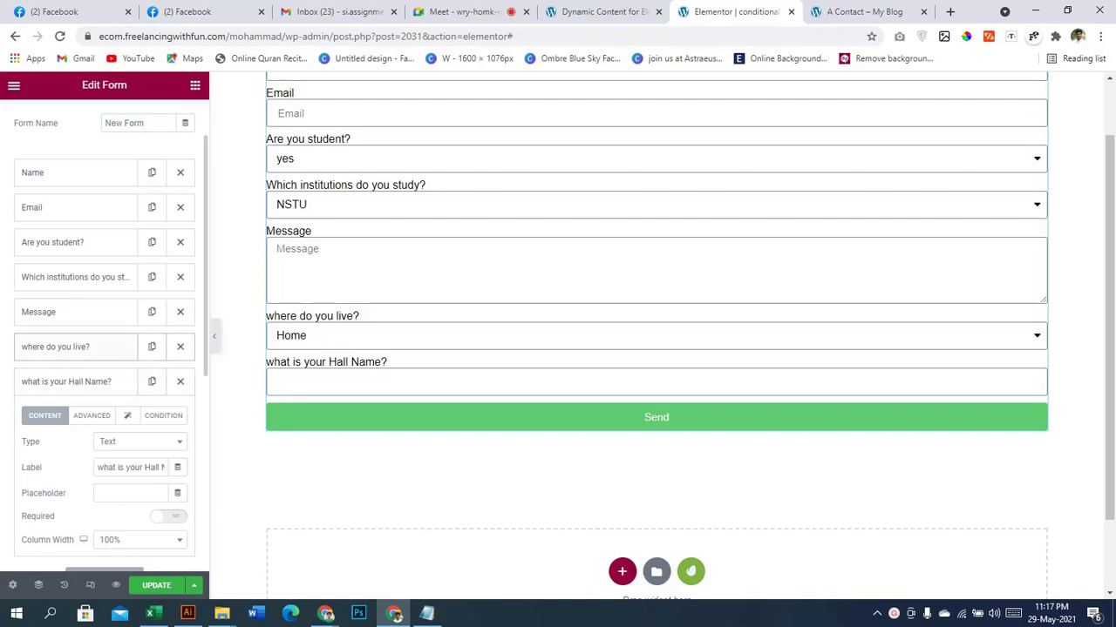
{"action": "left_click", "coordinate": [70, 382]}
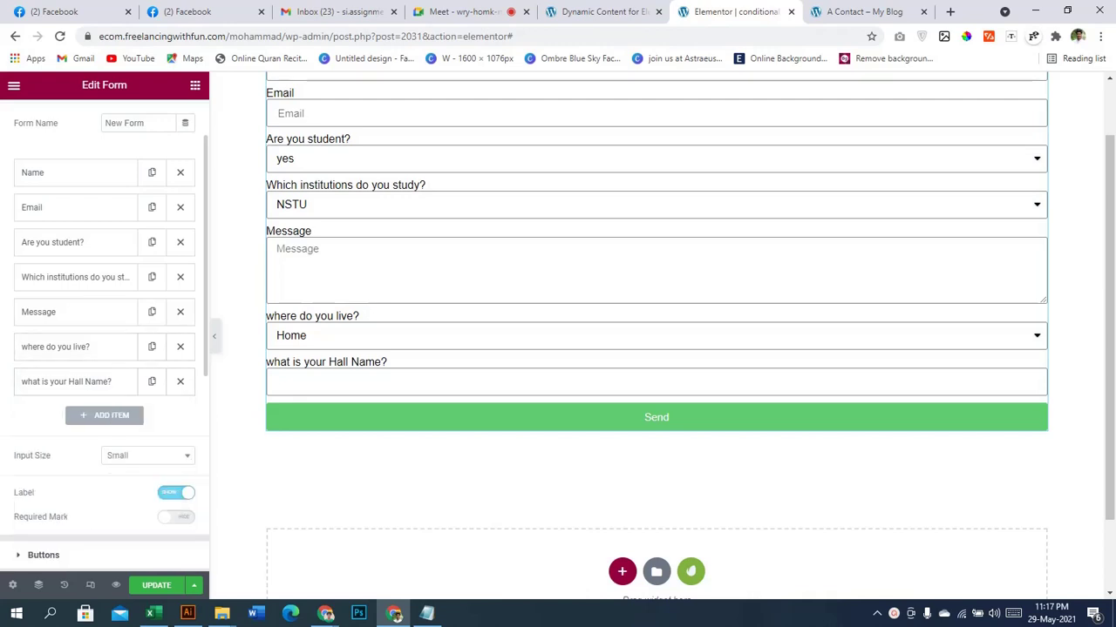
- Move the "where do you live?" and "what is your Hall Name?" fields above Message, directly after the institutions field
{"action": "left_click_drag", "start_coordinate": [70, 346], "coordinate": [70, 303]}
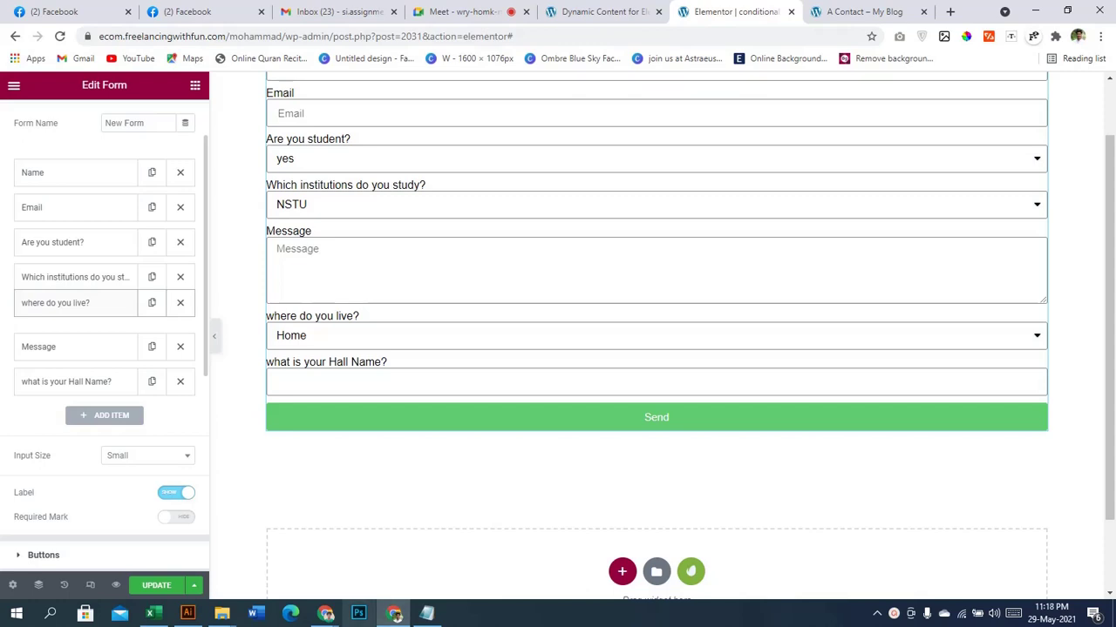
{"action": "left_click", "coordinate": [393, 614]}
{"action": "left_click", "coordinate": [394, 614]}
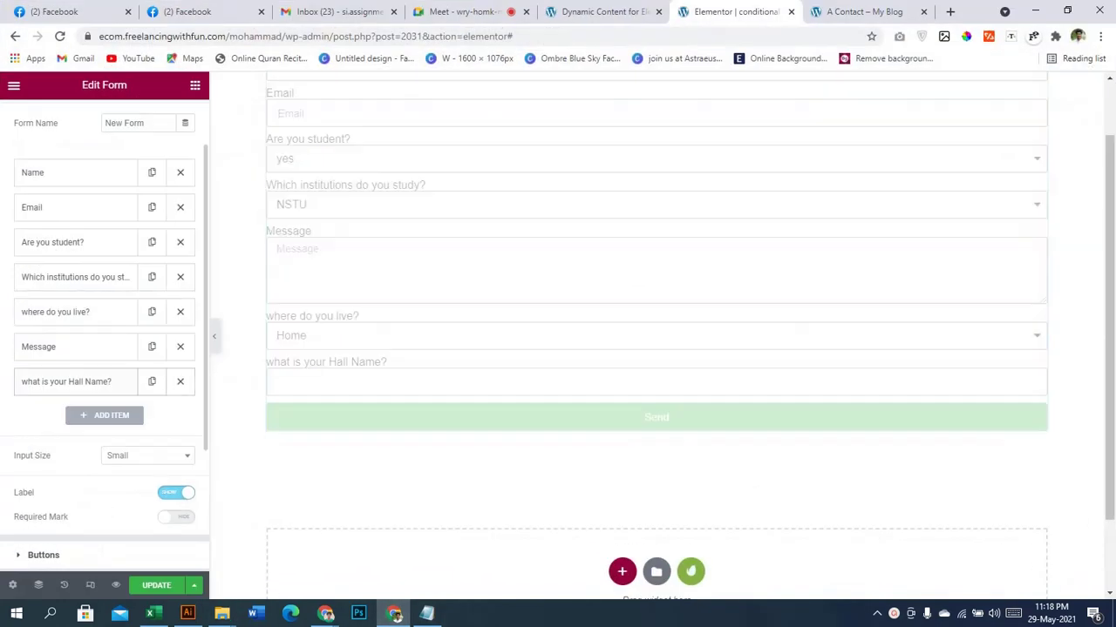
{"action": "left_click_drag", "start_coordinate": [77, 382], "coordinate": [76, 340]}
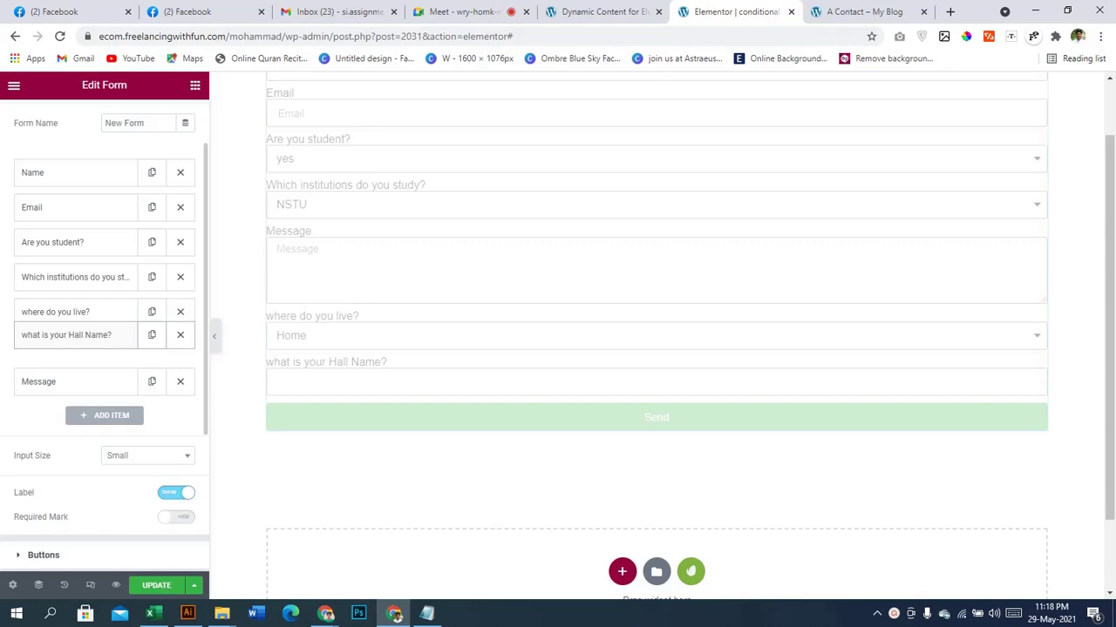
{"action": "left_click", "coordinate": [358, 613]}
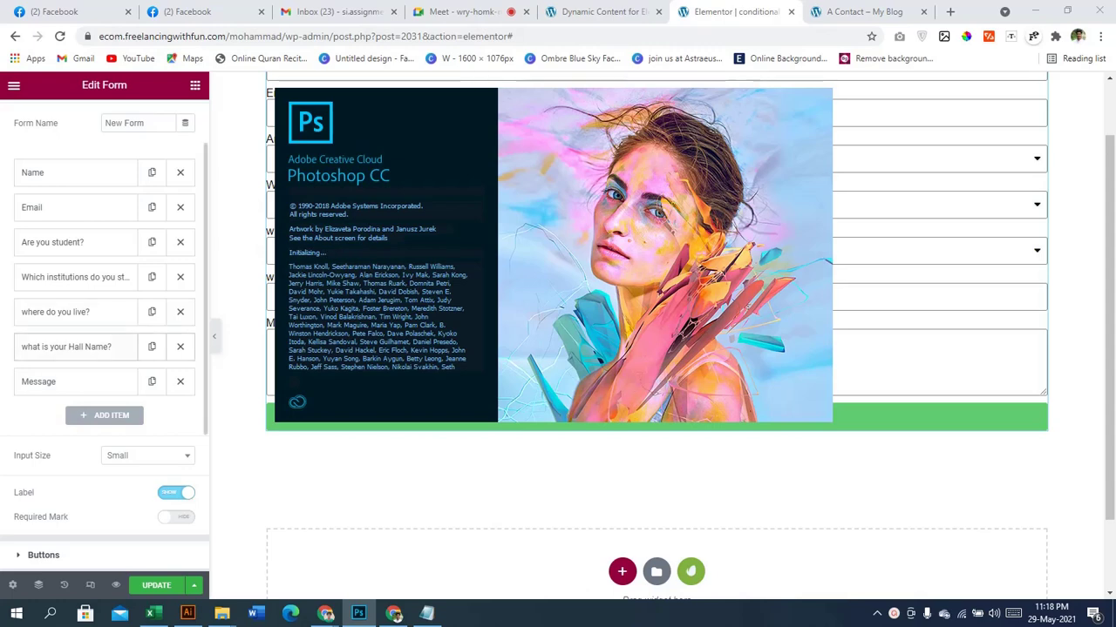
{"action": "left_click", "coordinate": [78, 347]}
{"action": "left_click", "coordinate": [79, 347]}
{"action": "left_click", "coordinate": [79, 347]}
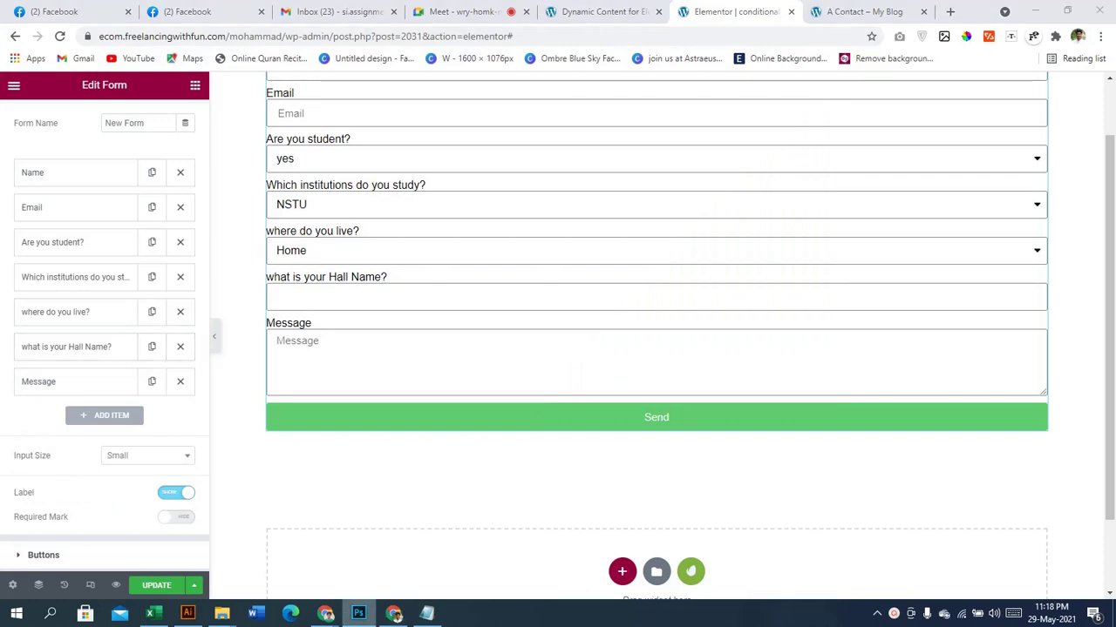
{"action": "right_click", "coordinate": [358, 614]}
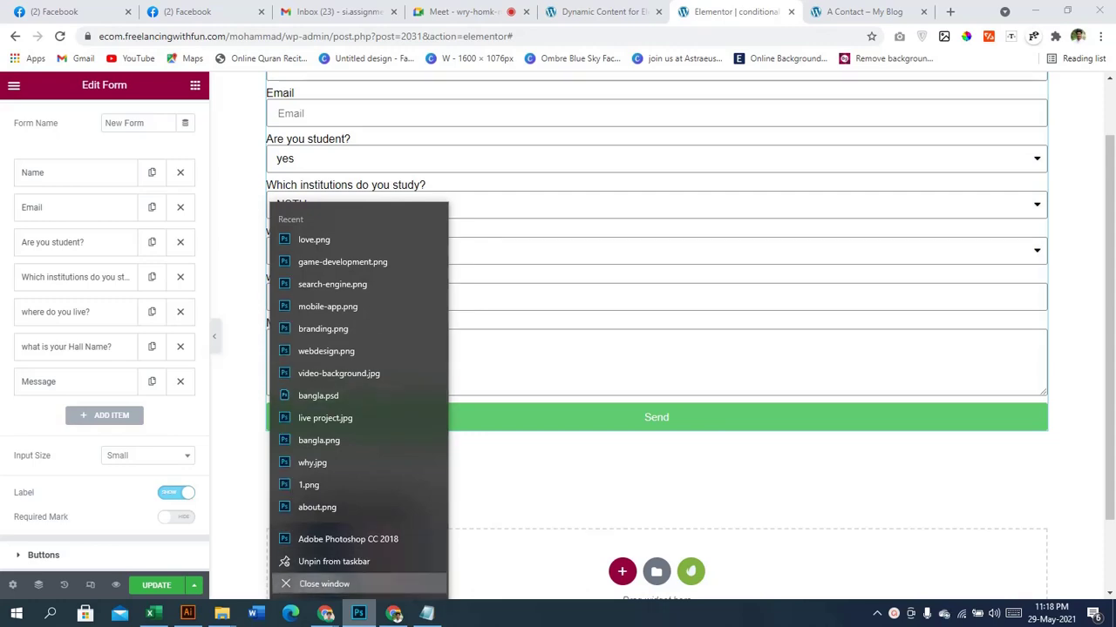
{"action": "left_click", "coordinate": [324, 583]}
{"action": "mouse_move", "coordinate": [358, 614]}
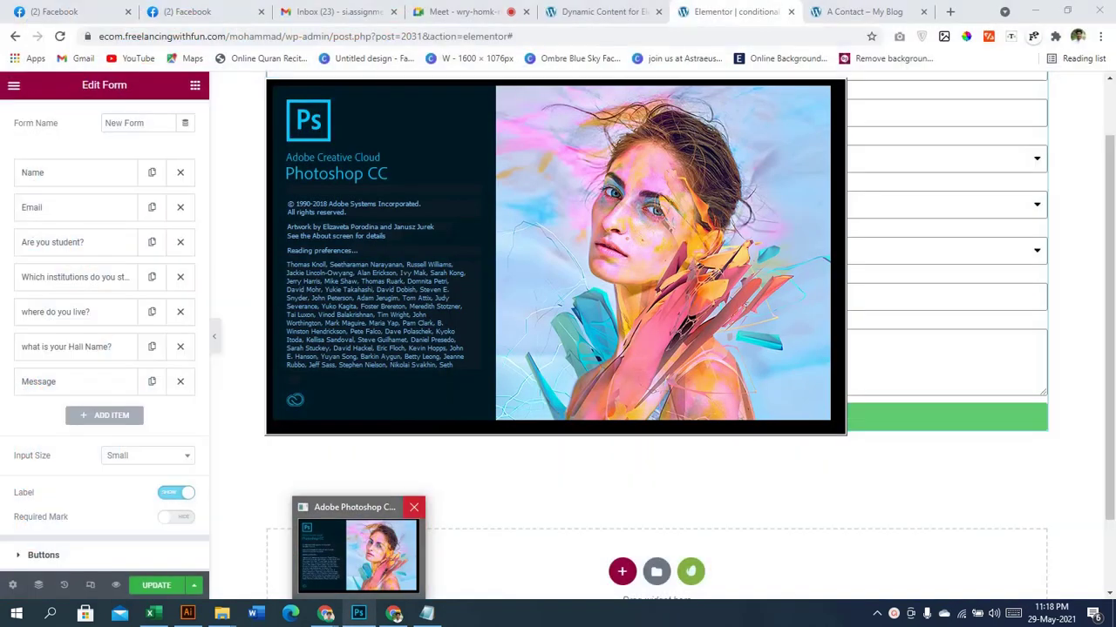
{"action": "left_click", "coordinate": [413, 508]}
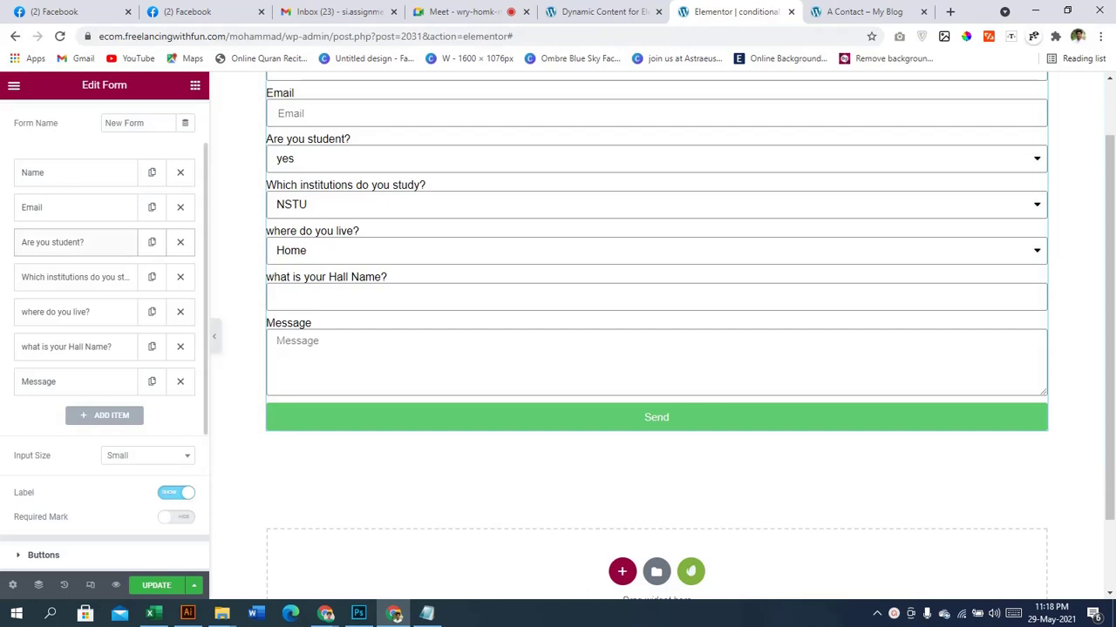
- Set the ID of the "Which institutions do you study?" field to "institute"
{"action": "left_click", "coordinate": [76, 277]}
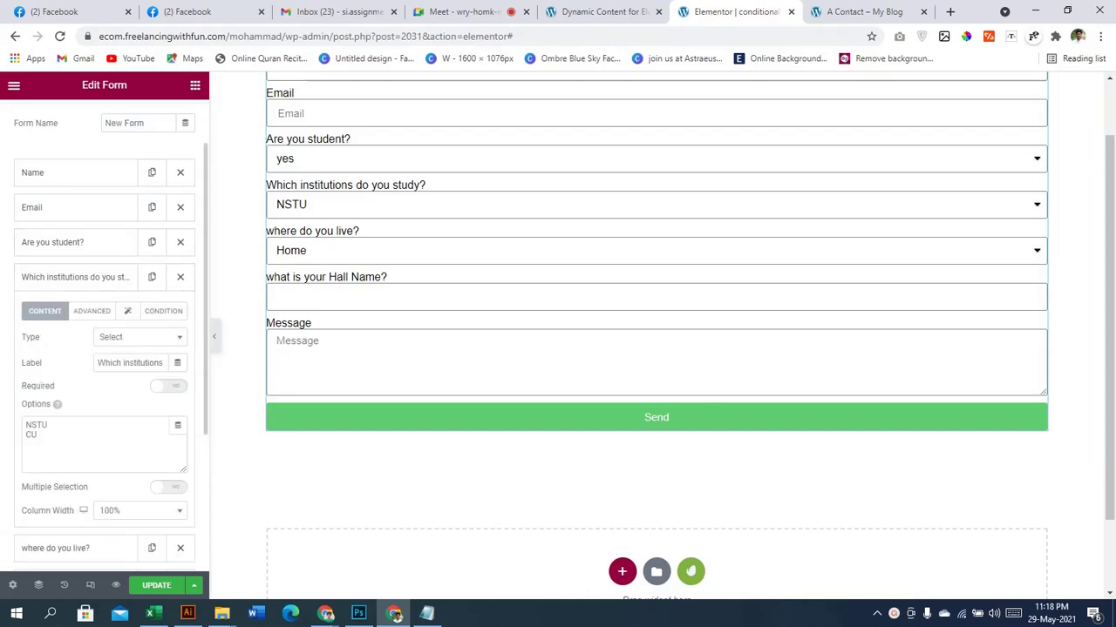
{"action": "left_click", "coordinate": [91, 312]}
{"action": "double_click", "coordinate": [122, 363]}
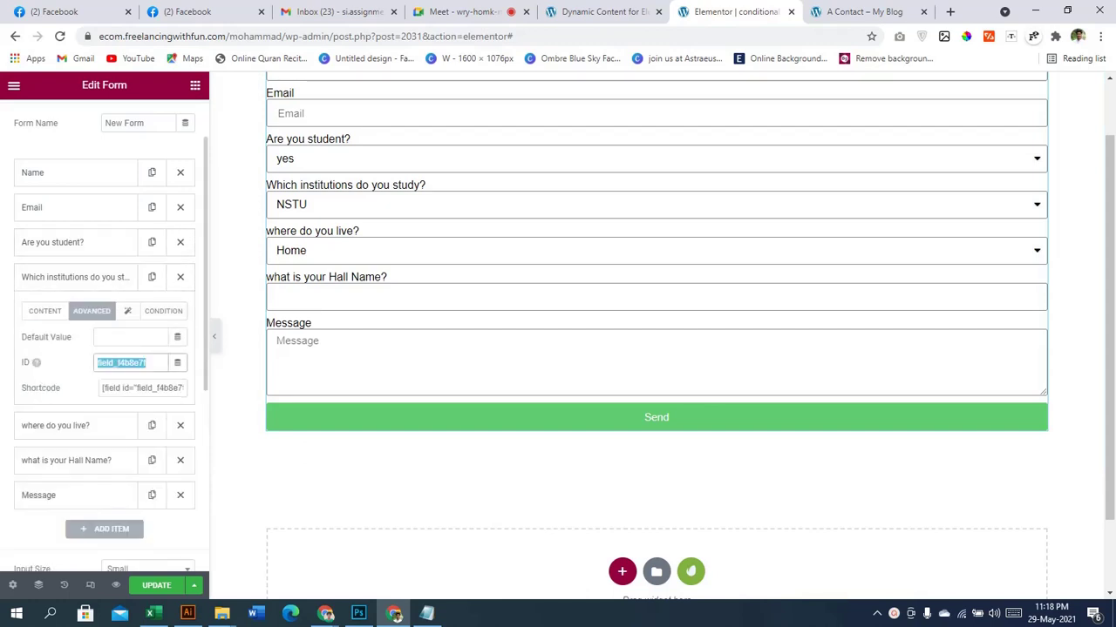
{"action": "type", "text": "inst"}
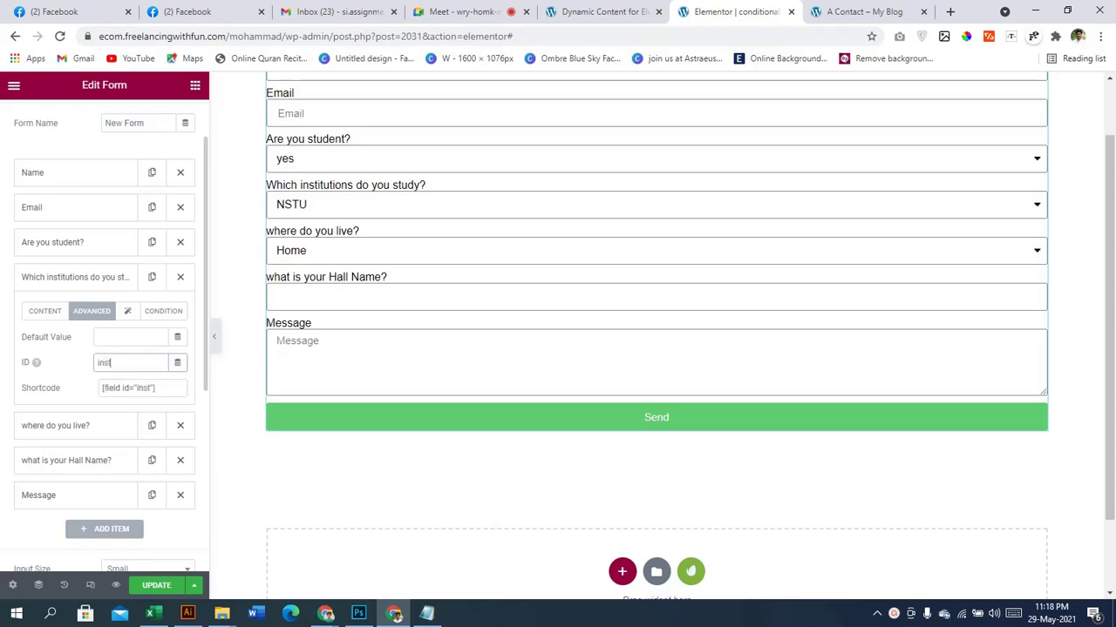
{"action": "type", "text": "itute"}
{"action": "left_click", "coordinate": [45, 311]}
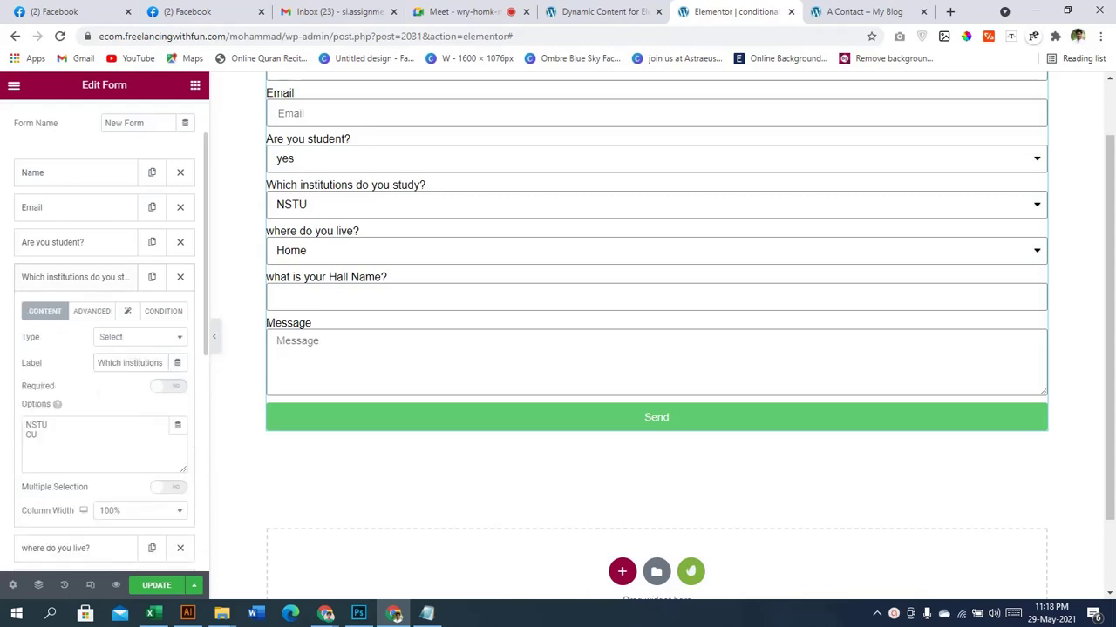
{"action": "left_click", "coordinate": [75, 277]}
- Set the ID of the "where do you live?" field to "live"
{"action": "left_click", "coordinate": [54, 312]}
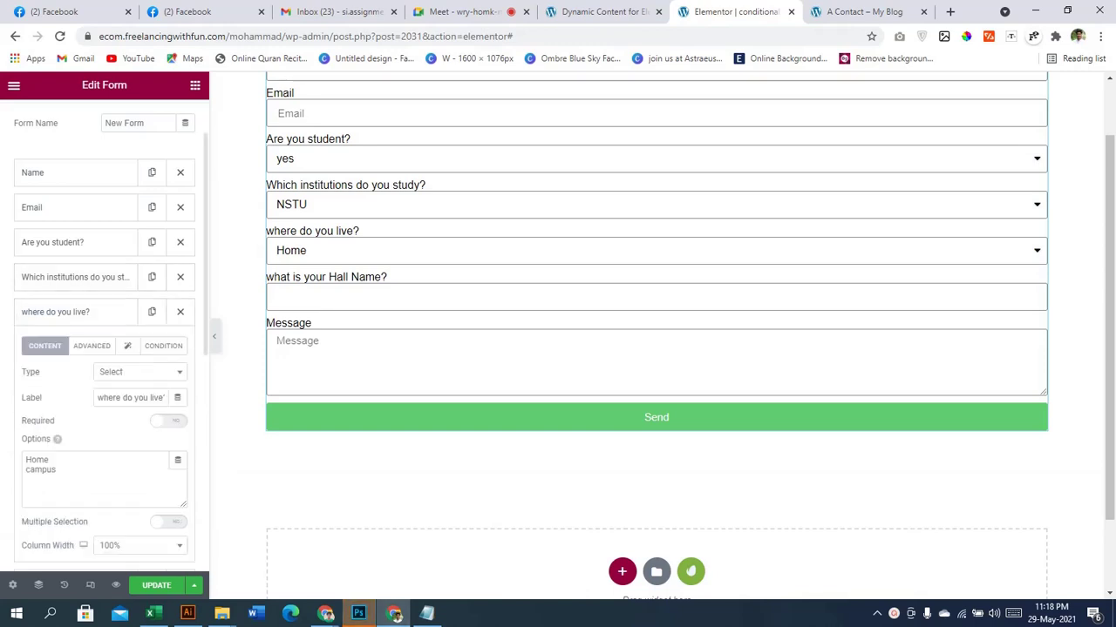
{"action": "left_click", "coordinate": [92, 346]}
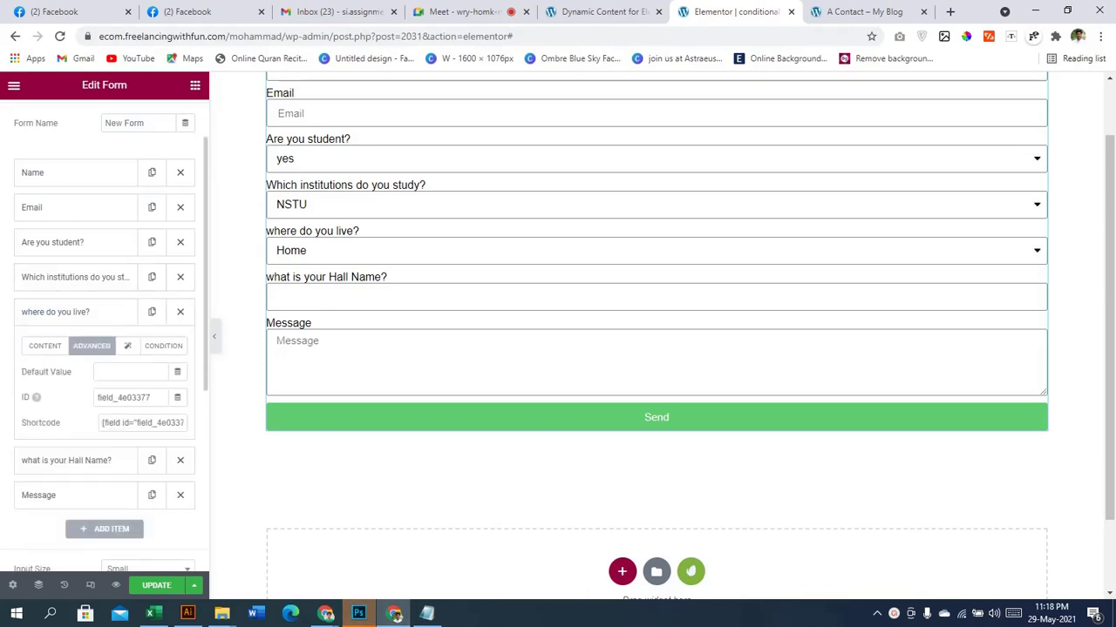
{"action": "double_click", "coordinate": [124, 398]}
{"action": "type", "text": "live"}
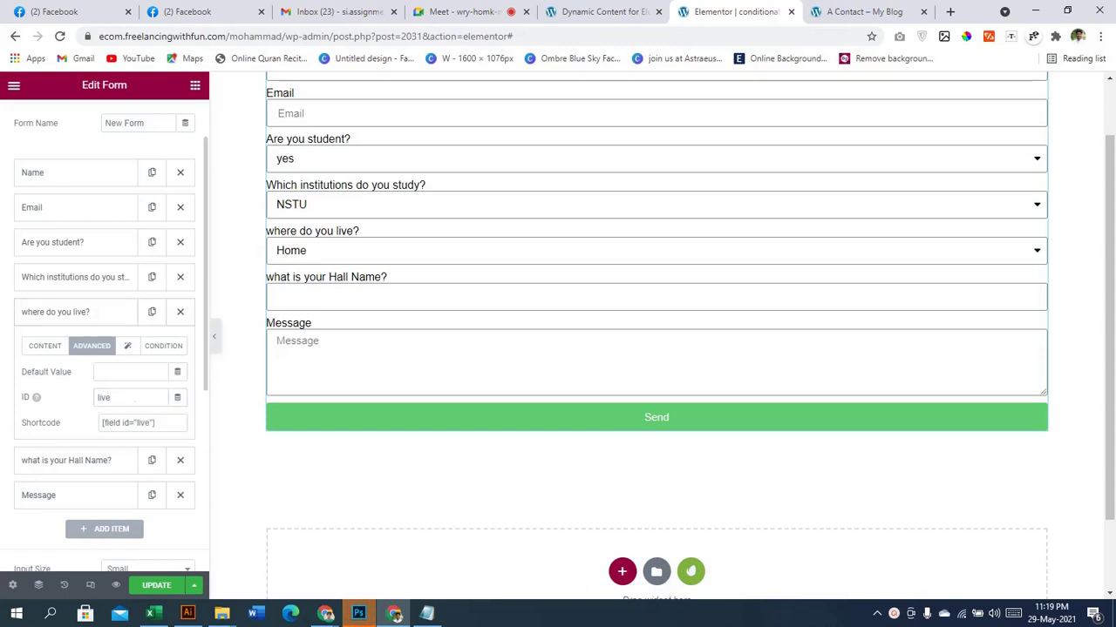
{"action": "left_click", "coordinate": [46, 346]}
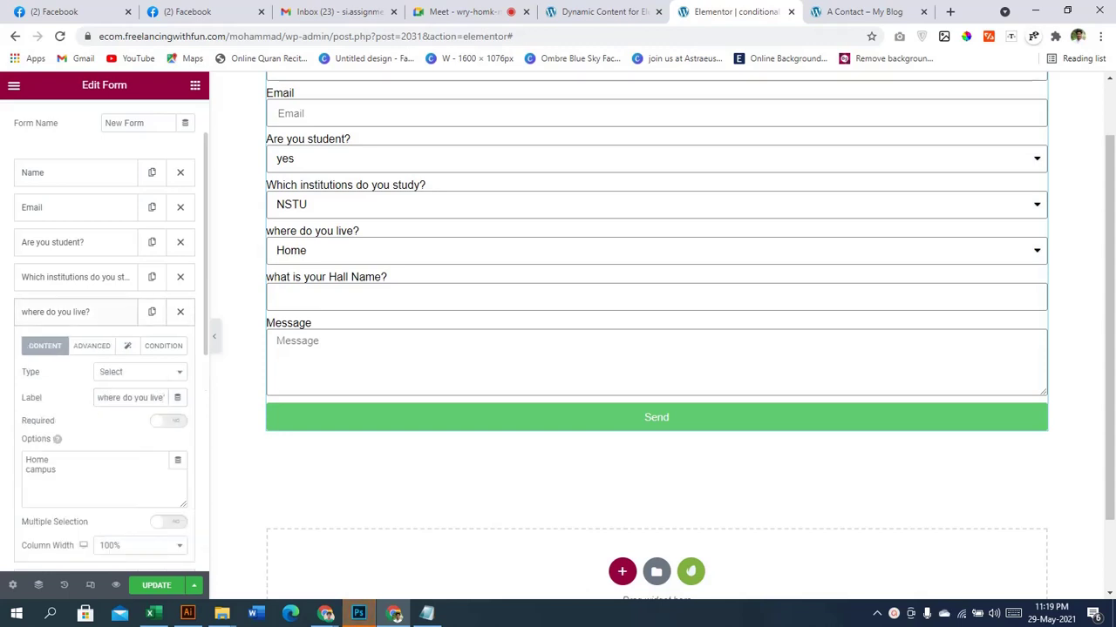
{"action": "left_click", "coordinate": [65, 313]}
- Set the ID of the "what is your Hall Name?" field to "hall"
{"action": "left_click", "coordinate": [67, 347]}
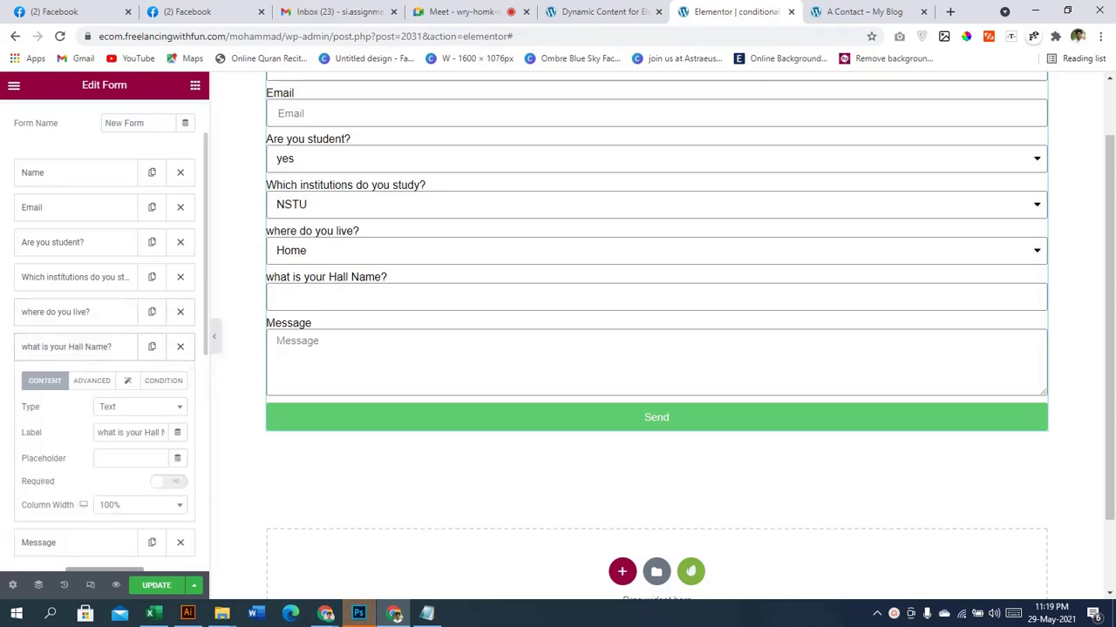
{"action": "left_click", "coordinate": [92, 380]}
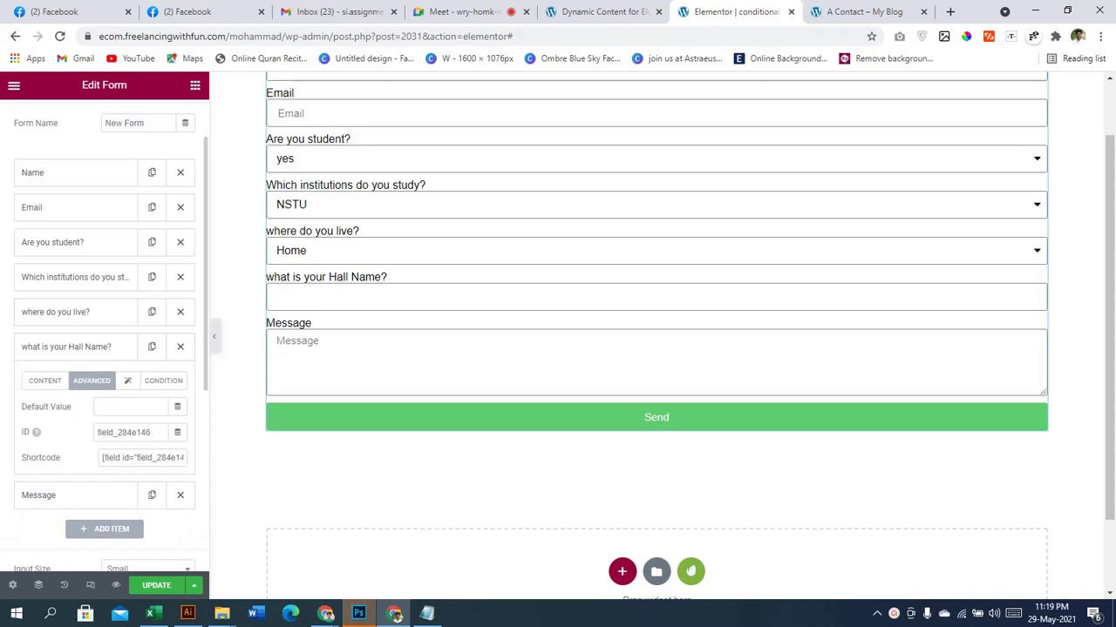
{"action": "double_click", "coordinate": [124, 433]}
{"action": "type", "text": "hall"}
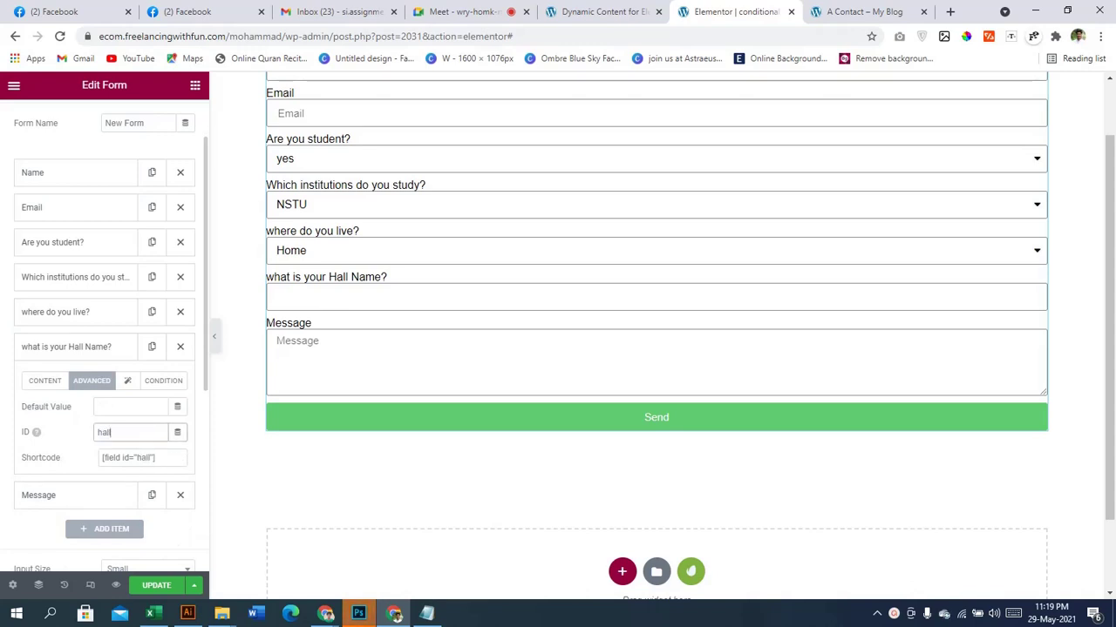
{"action": "left_click", "coordinate": [44, 381]}
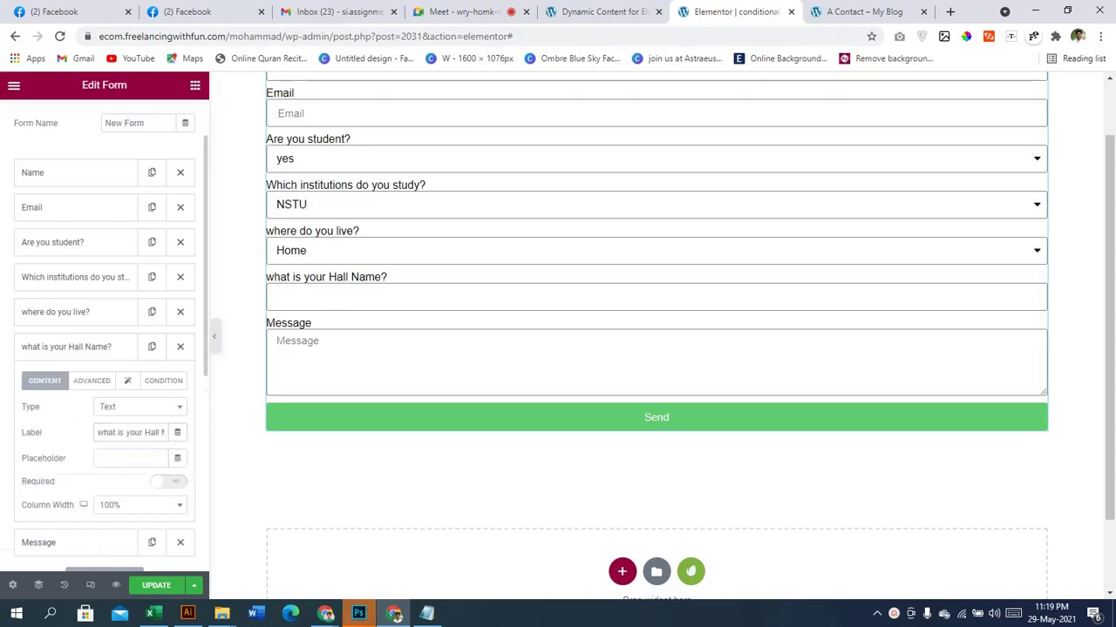
{"action": "left_click", "coordinate": [78, 347]}
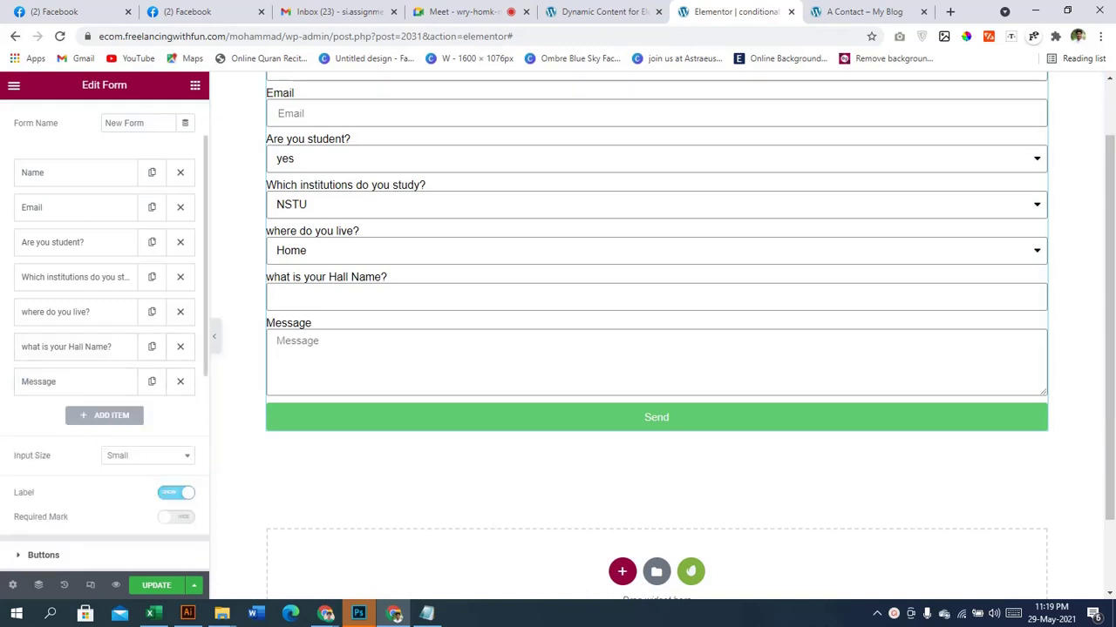
- Save the page and preview the form, checking the options of "Which institutions do you study?" before returning to the editor
{"action": "key", "text": "ctrl+s"}
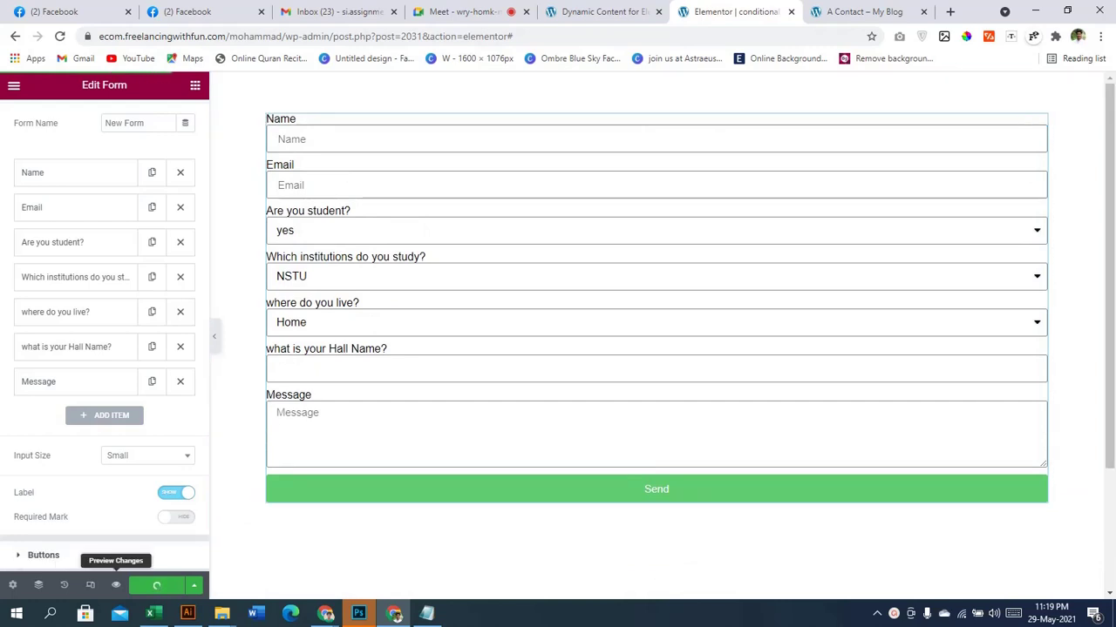
{"action": "left_click", "coordinate": [116, 585]}
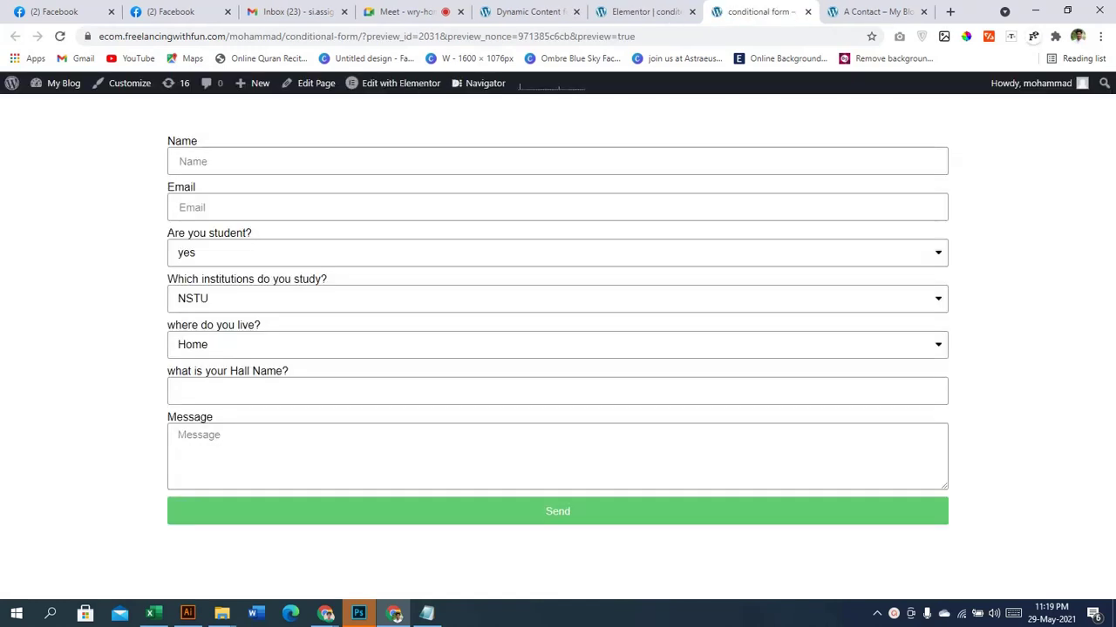
{"action": "left_click", "coordinate": [558, 299]}
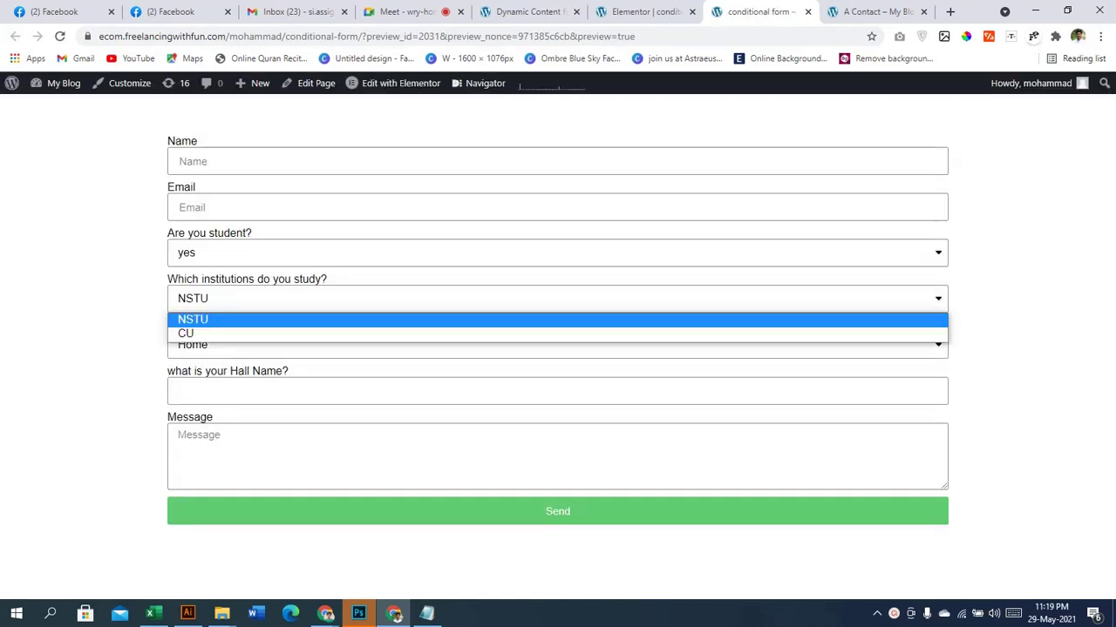
{"action": "left_click", "coordinate": [199, 320]}
{"action": "left_click", "coordinate": [645, 12]}
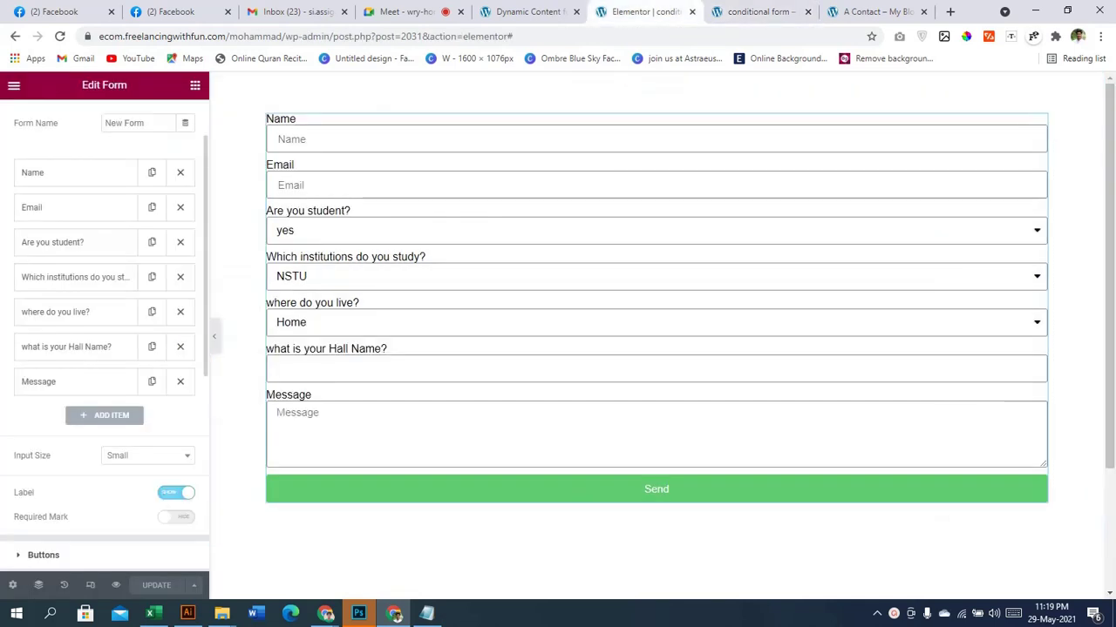
{"action": "left_click", "coordinate": [52, 243]}
{"action": "left_click", "coordinate": [52, 242]}
{"action": "left_click", "coordinate": [76, 242]}
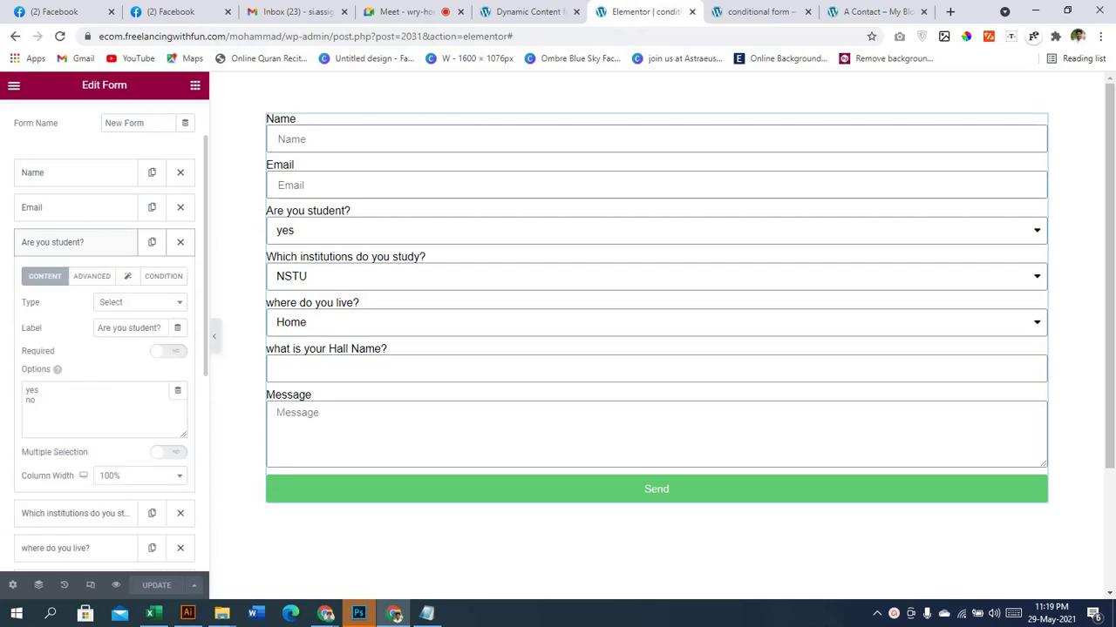
{"action": "left_click", "coordinate": [76, 242]}
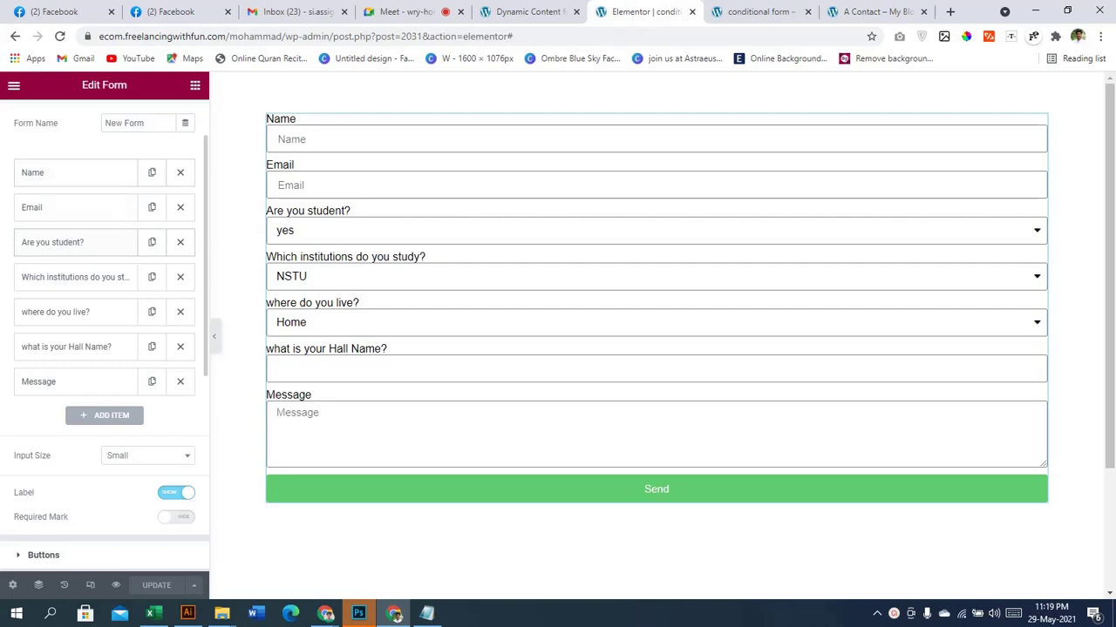
- Move the Name and Email fields between "what is your Hall Name?" and Message, and save the page
{"action": "left_click_drag", "start_coordinate": [53, 172], "coordinate": [53, 357]}
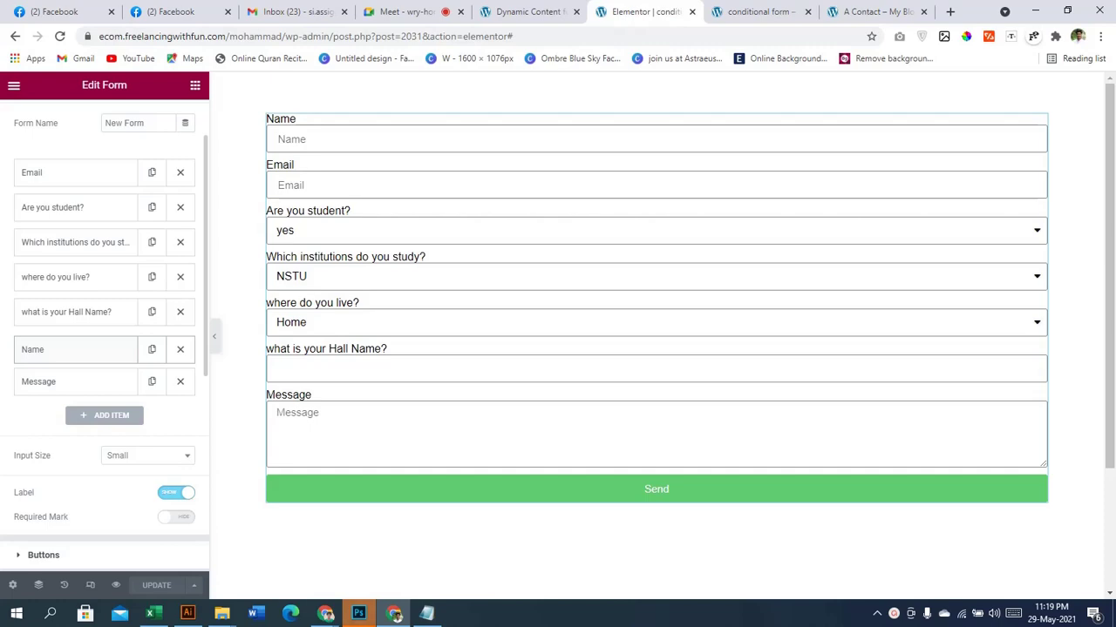
{"action": "mouse_move", "coordinate": [358, 614]}
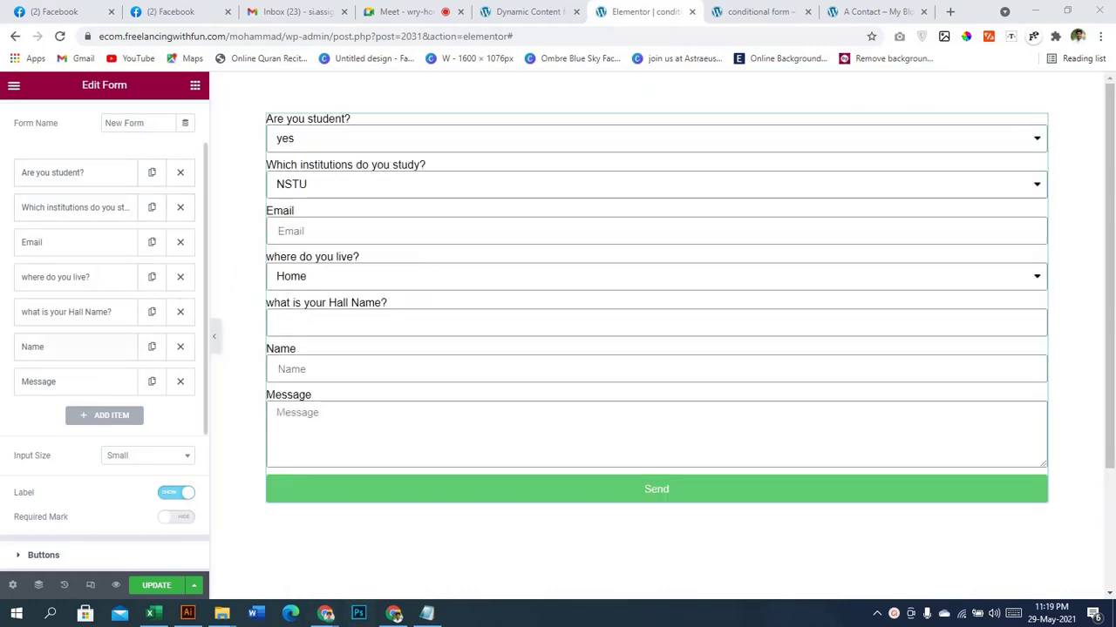
{"action": "left_click_drag", "start_coordinate": [70, 243], "coordinate": [70, 341]}
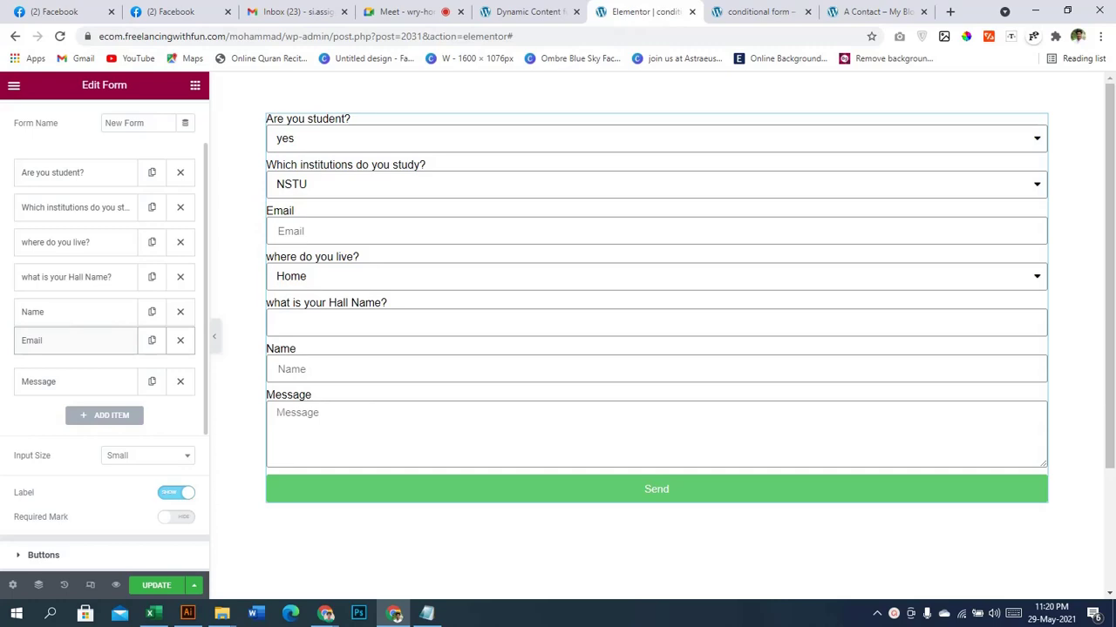
{"action": "left_click", "coordinate": [394, 614]}
{"action": "left_click", "coordinate": [393, 613]}
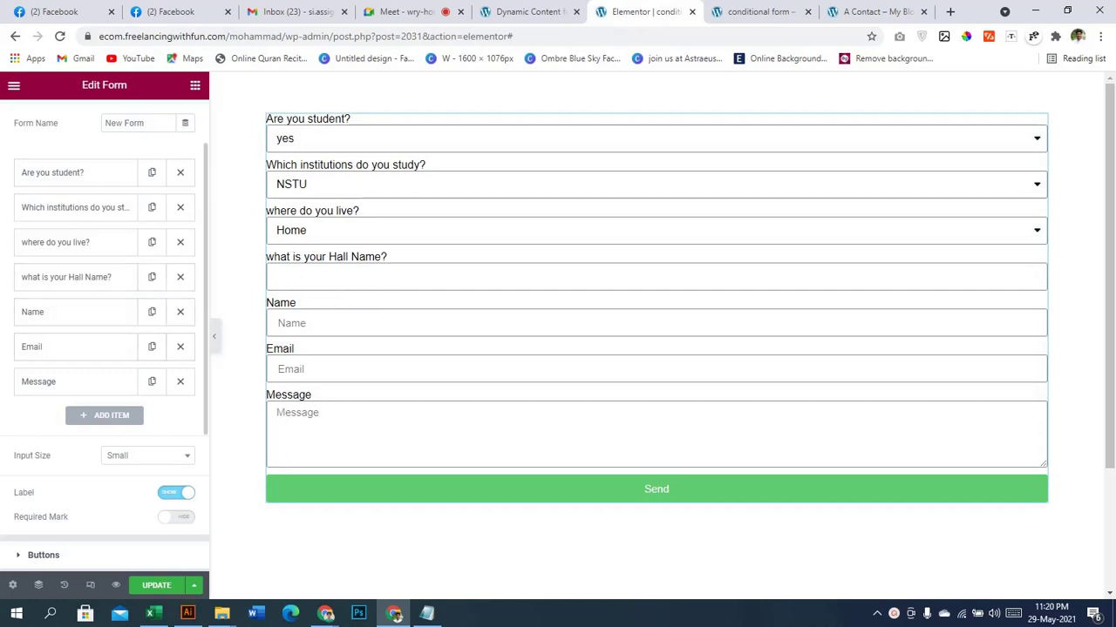
{"action": "key", "text": "ctrl+s"}
- Try a Show IF condition on the "Are you student?" field, browsing the fields it could depend on
{"action": "left_click", "coordinate": [52, 172]}
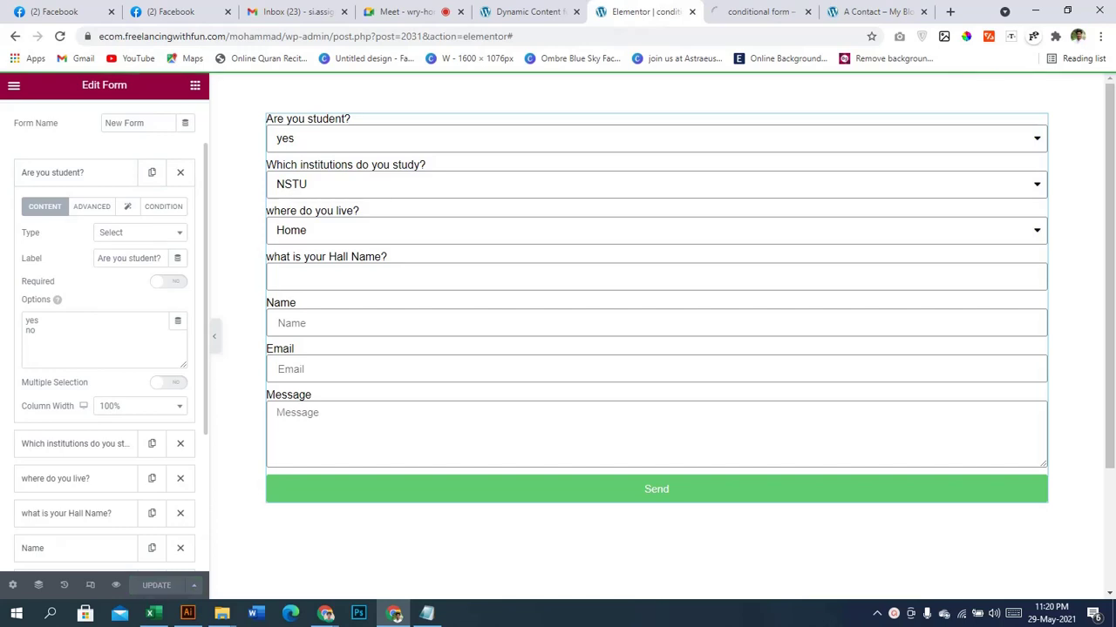
{"action": "left_click", "coordinate": [127, 207]}
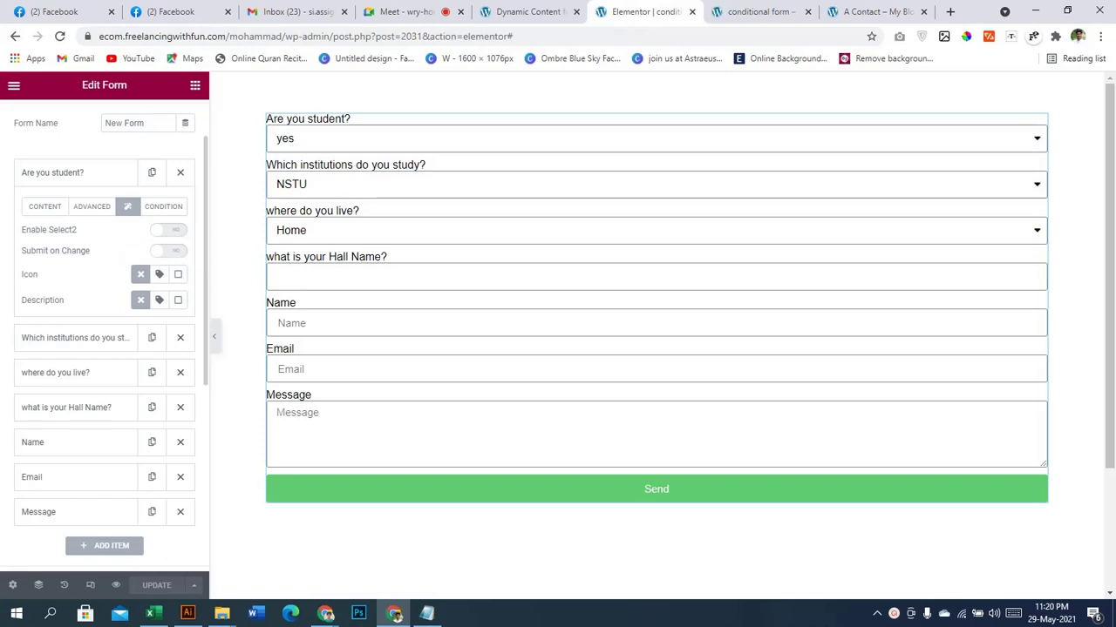
{"action": "left_click", "coordinate": [163, 207]}
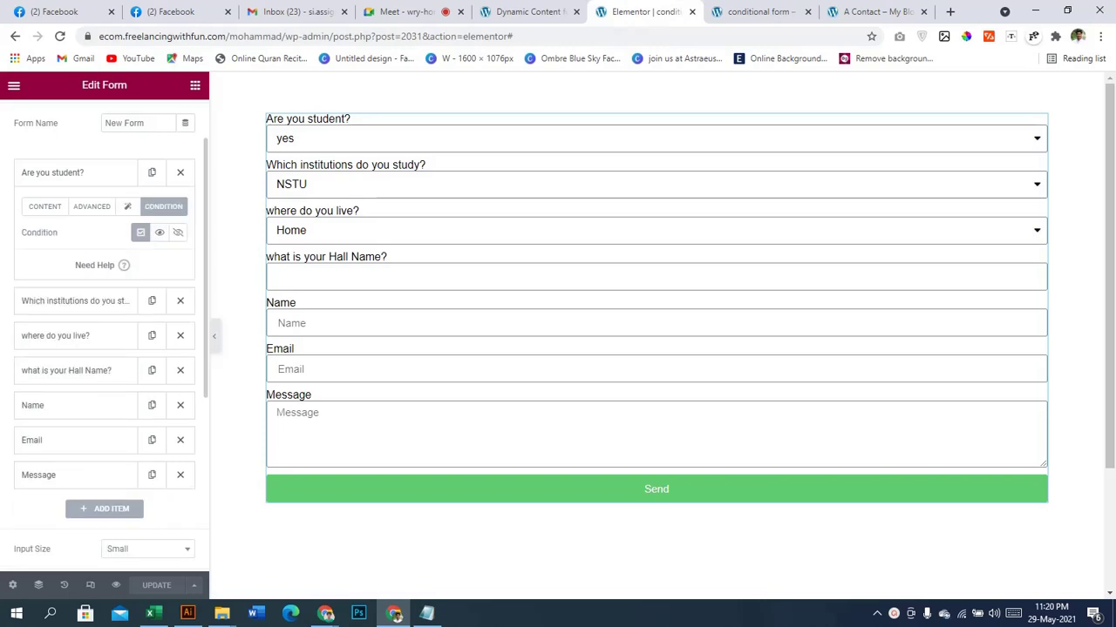
{"action": "left_click", "coordinate": [91, 206]}
{"action": "left_click", "coordinate": [163, 206]}
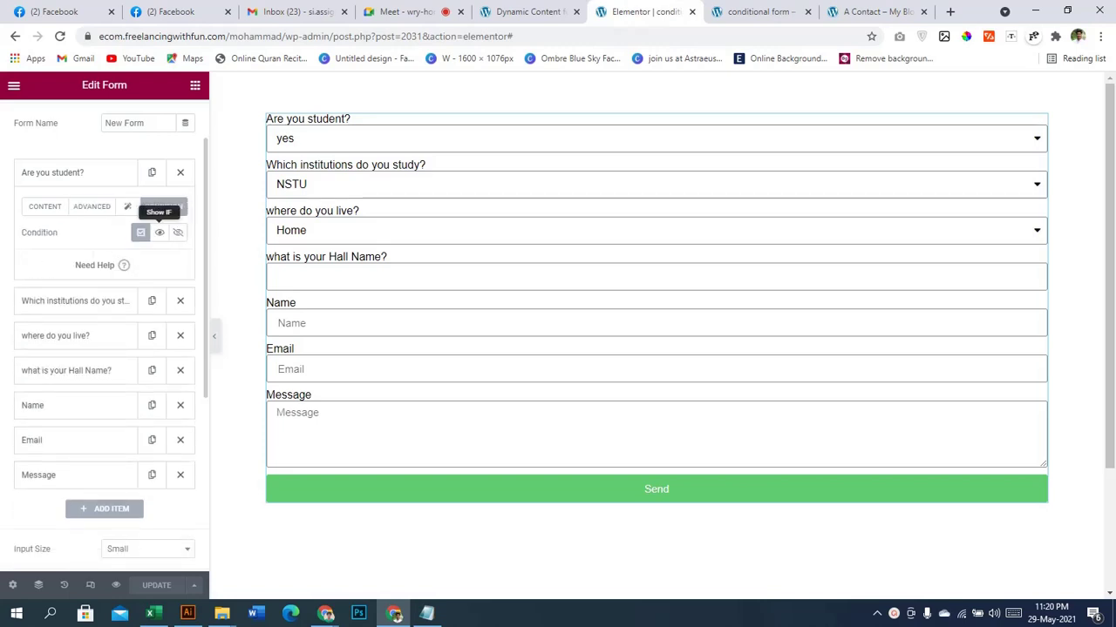
{"action": "left_click", "coordinate": [160, 232]}
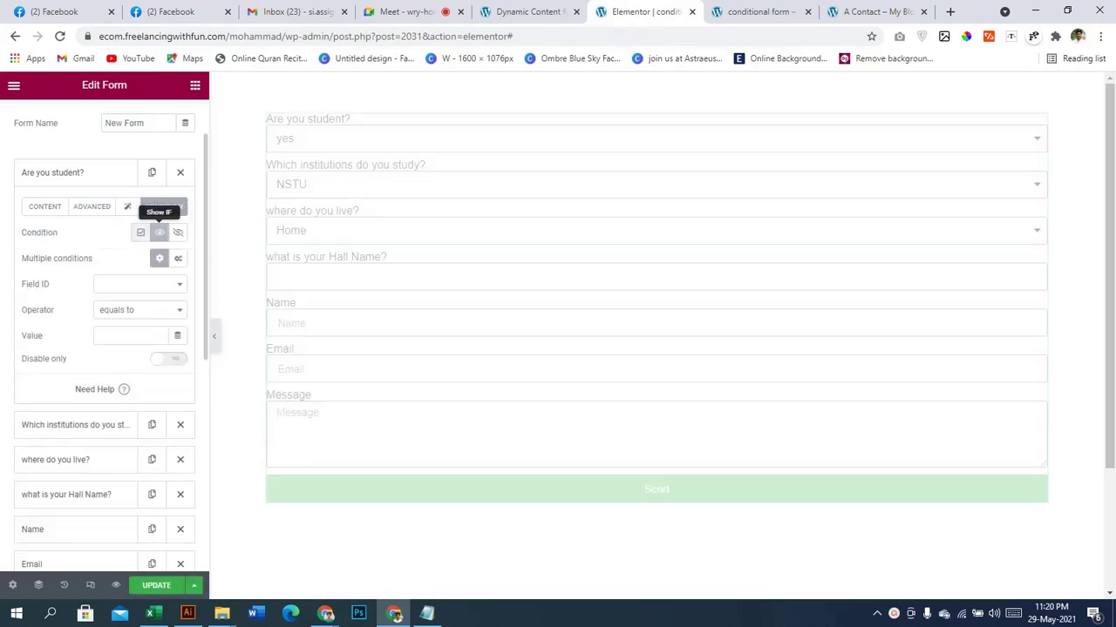
{"action": "left_click", "coordinate": [140, 284]}
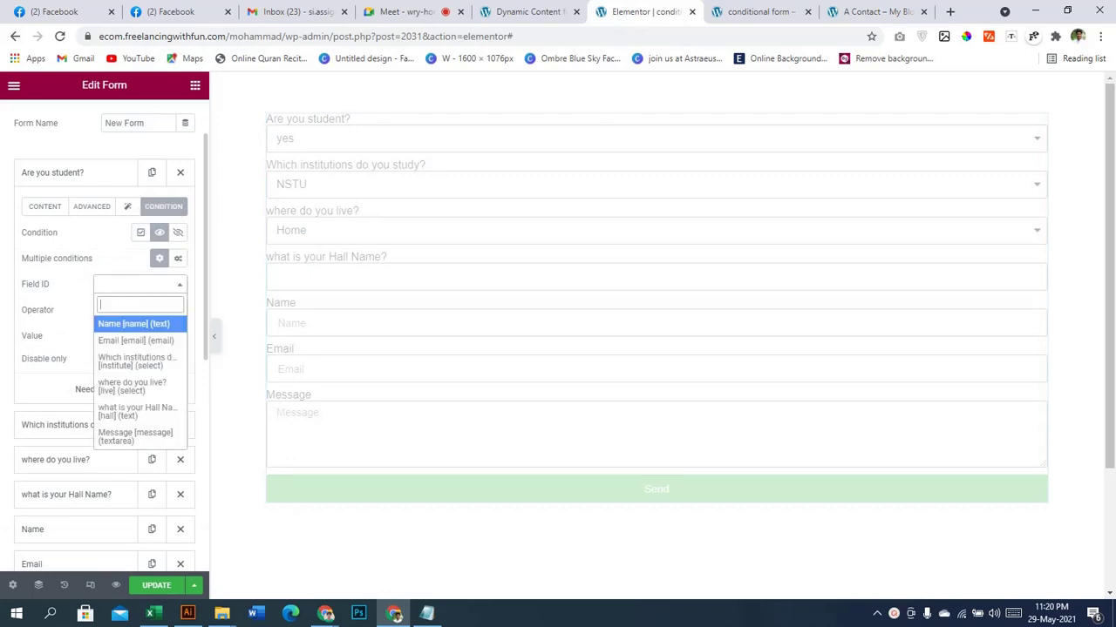
{"action": "left_click", "coordinate": [139, 284]}
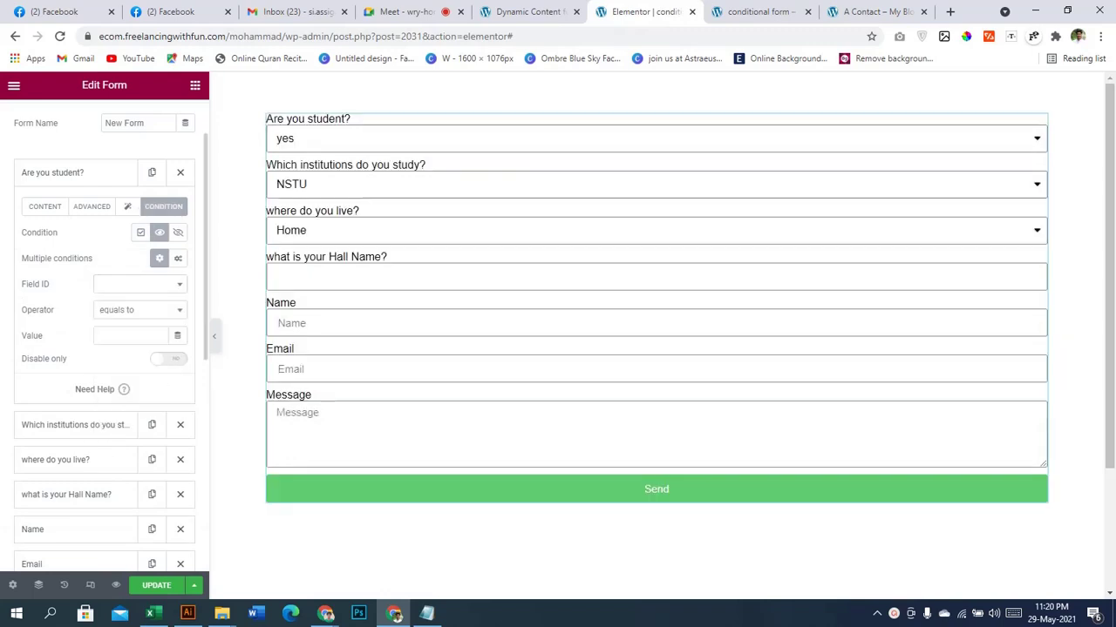
{"action": "left_click", "coordinate": [140, 284]}
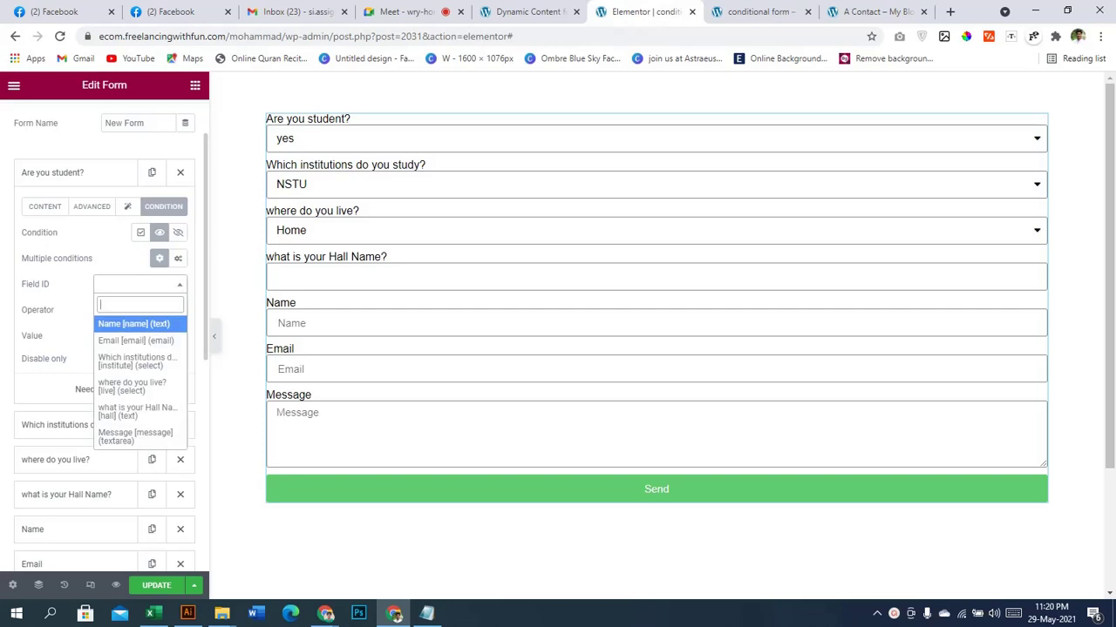
{"action": "key", "text": "Down"}
{"action": "key", "text": "Down"}
{"action": "key", "text": "Down"}
{"action": "key", "text": "Down"}
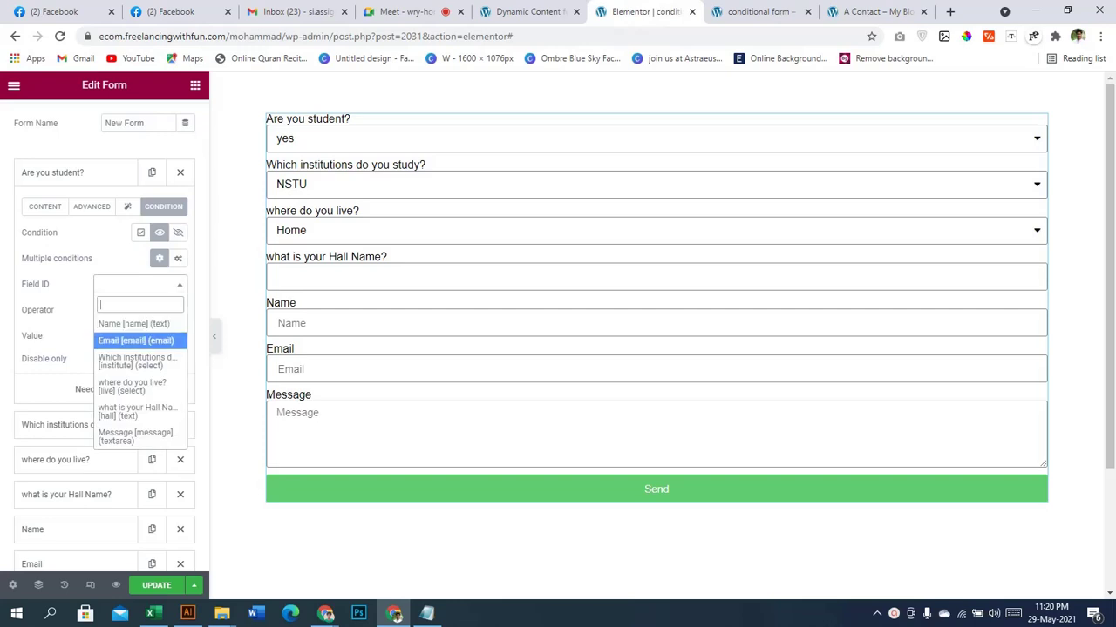
{"action": "key", "text": "Up"}
{"action": "key", "text": "Up"}
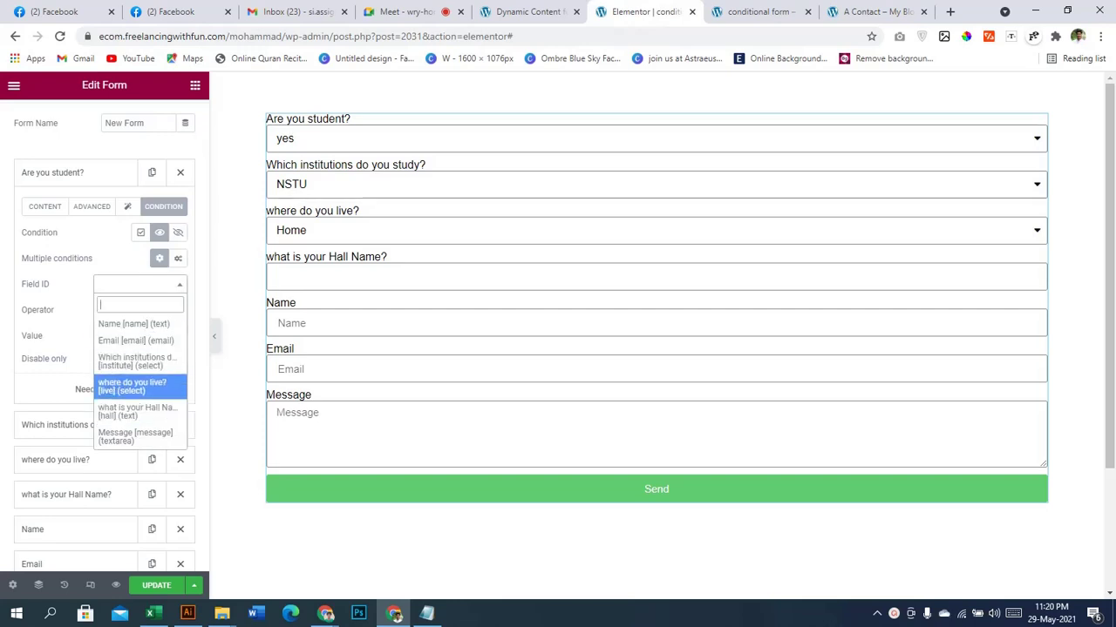
{"action": "key", "text": "Down"}
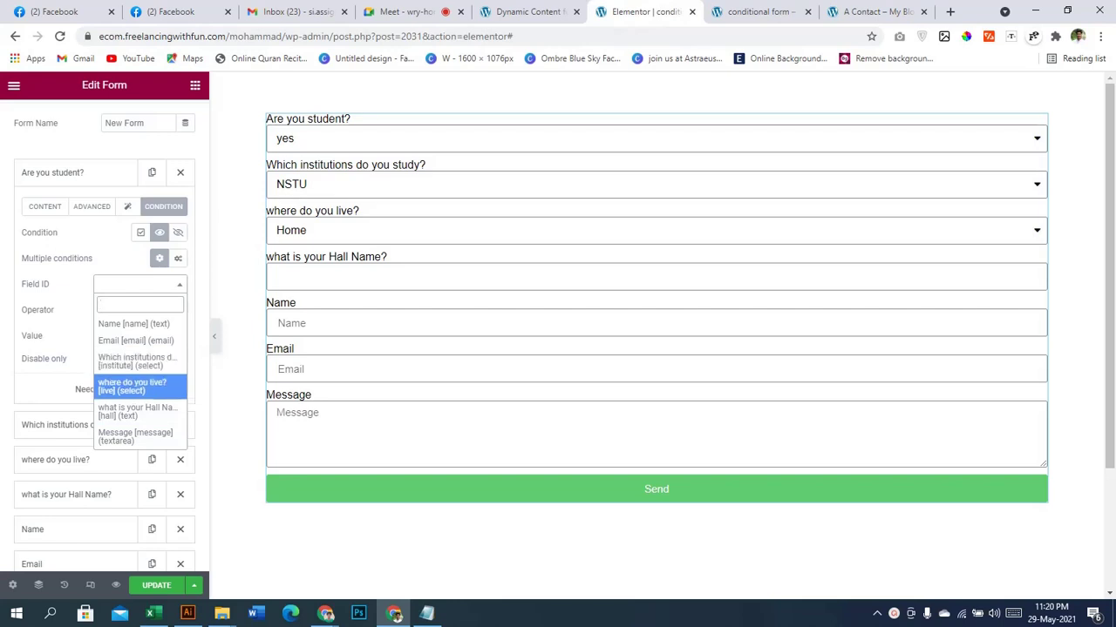
{"action": "left_click", "coordinate": [103, 173]}
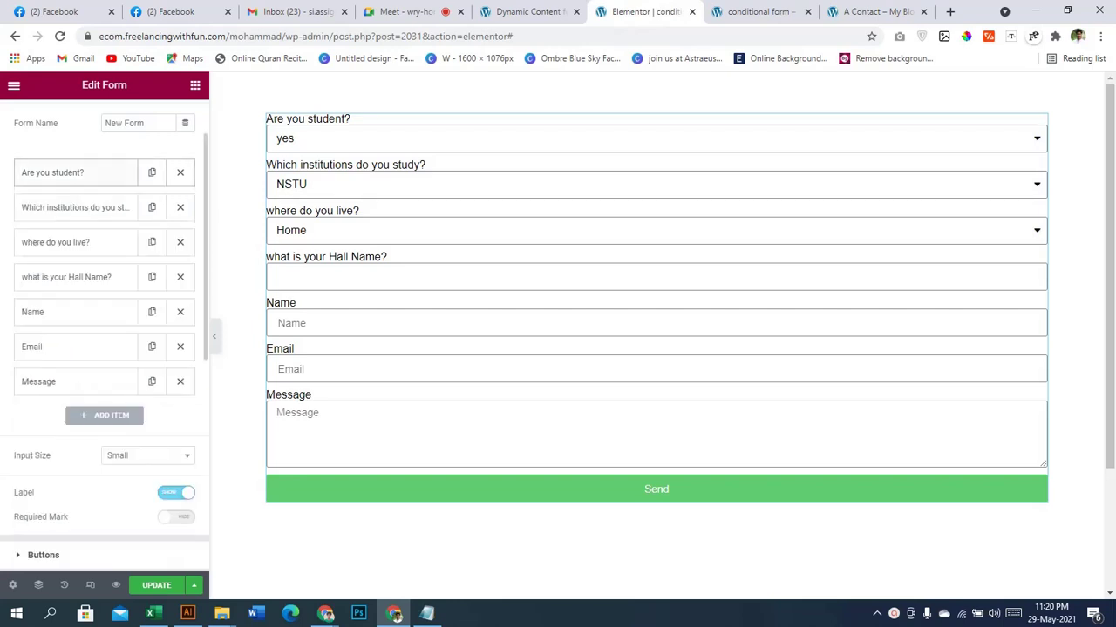
- Set the condition of the "Which institutions do you study?" field to Show IF
{"action": "left_click", "coordinate": [75, 207]}
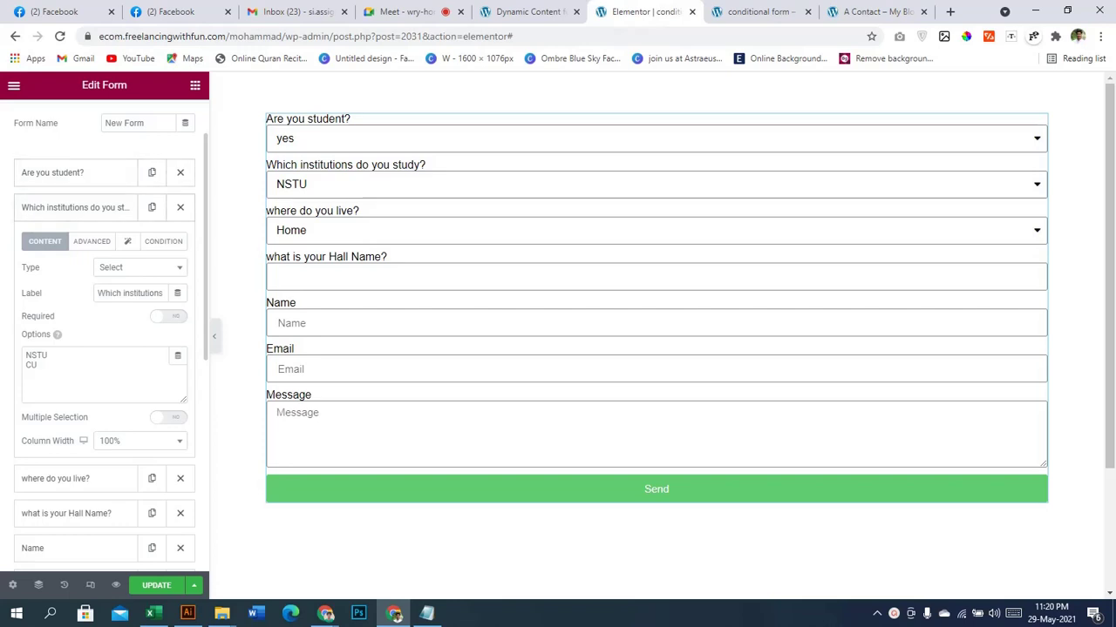
{"action": "left_click", "coordinate": [164, 241]}
{"action": "left_click", "coordinate": [160, 267]}
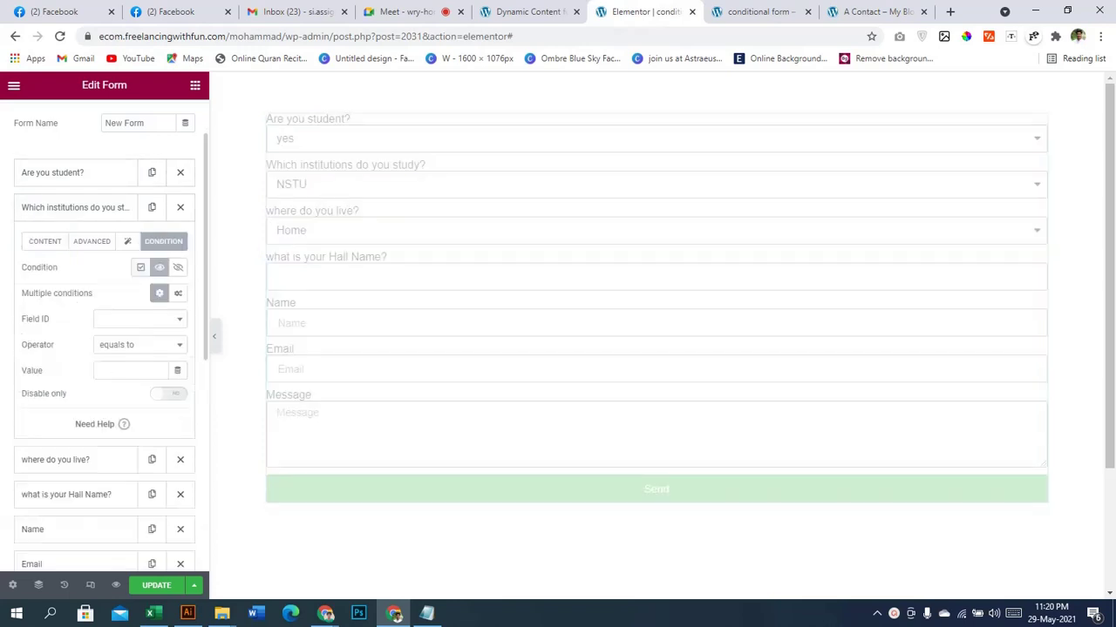
- Return the condition of the "Are you student?" field to Always Visible
{"action": "left_click", "coordinate": [140, 233]}
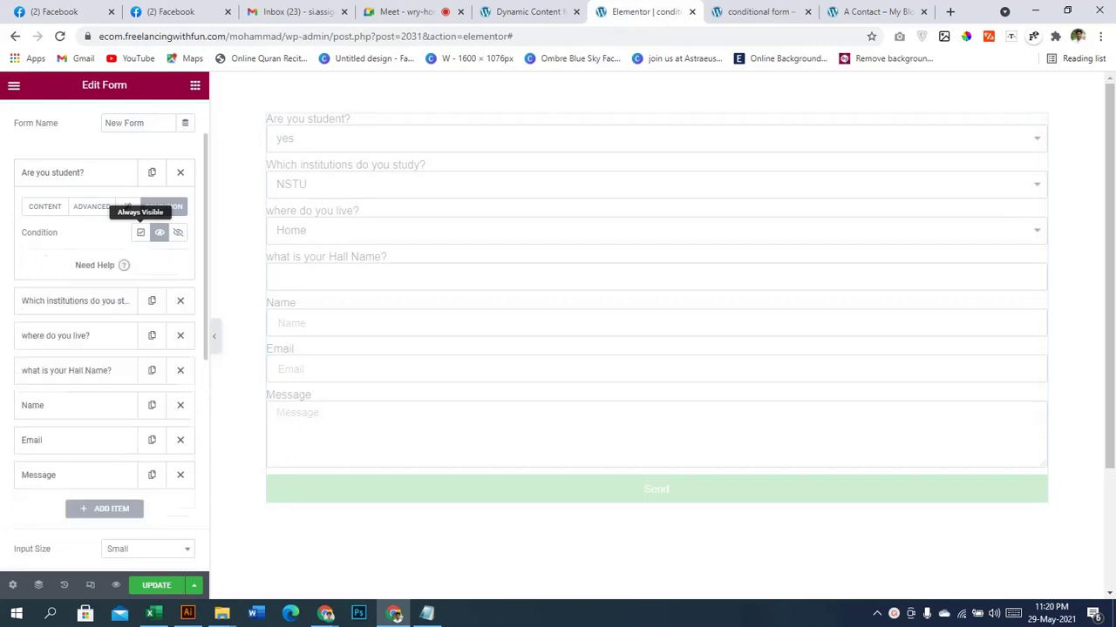
{"action": "left_click", "coordinate": [87, 173]}
{"action": "left_click", "coordinate": [76, 172]}
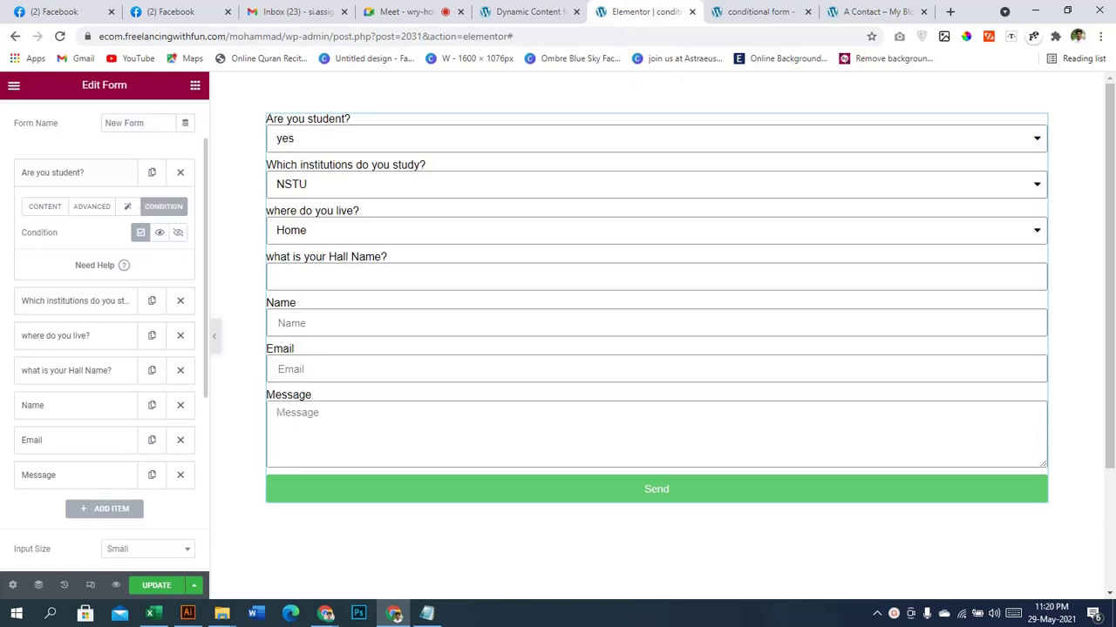
{"action": "left_click", "coordinate": [76, 172]}
- Make the "Which institutions do you study?" condition depend on the "Are you student?" field
{"action": "left_click", "coordinate": [75, 208]}
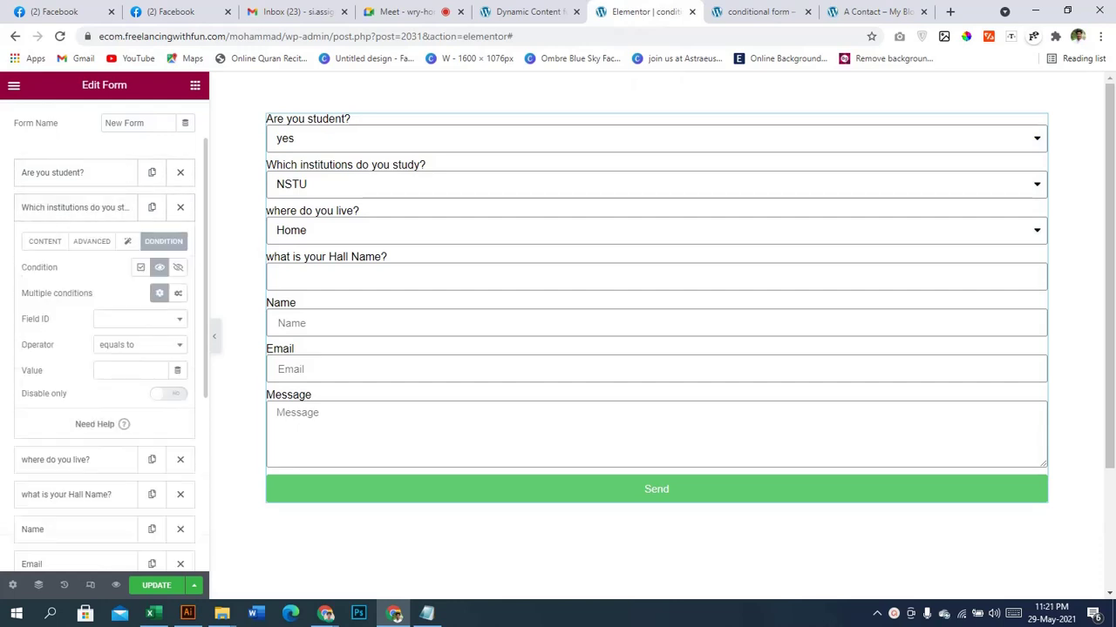
{"action": "left_click", "coordinate": [140, 319]}
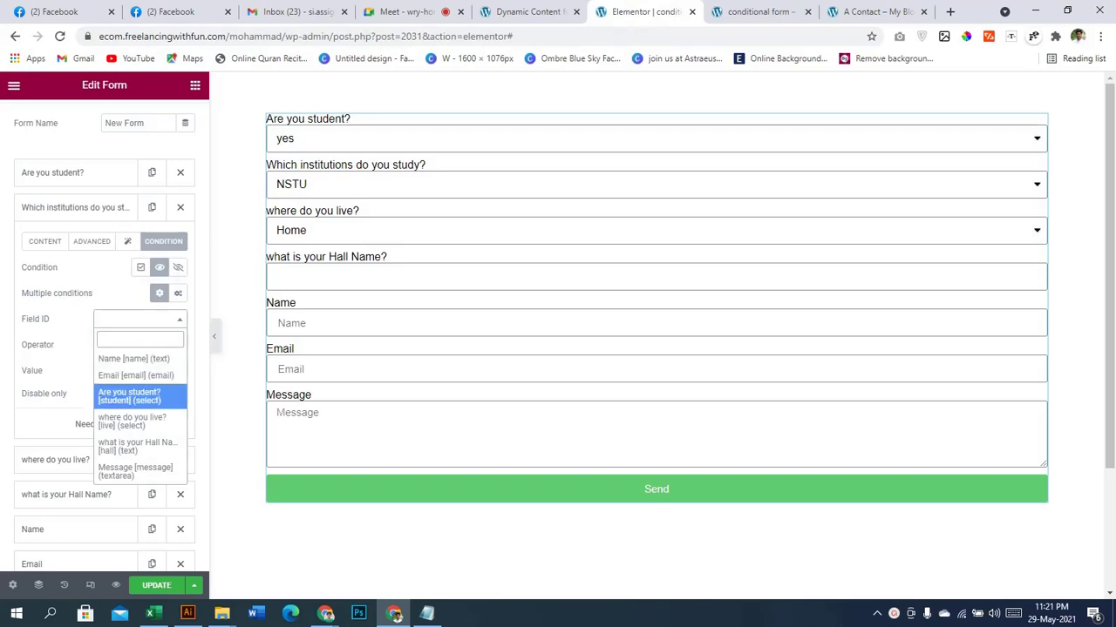
{"action": "left_click", "coordinate": [129, 396]}
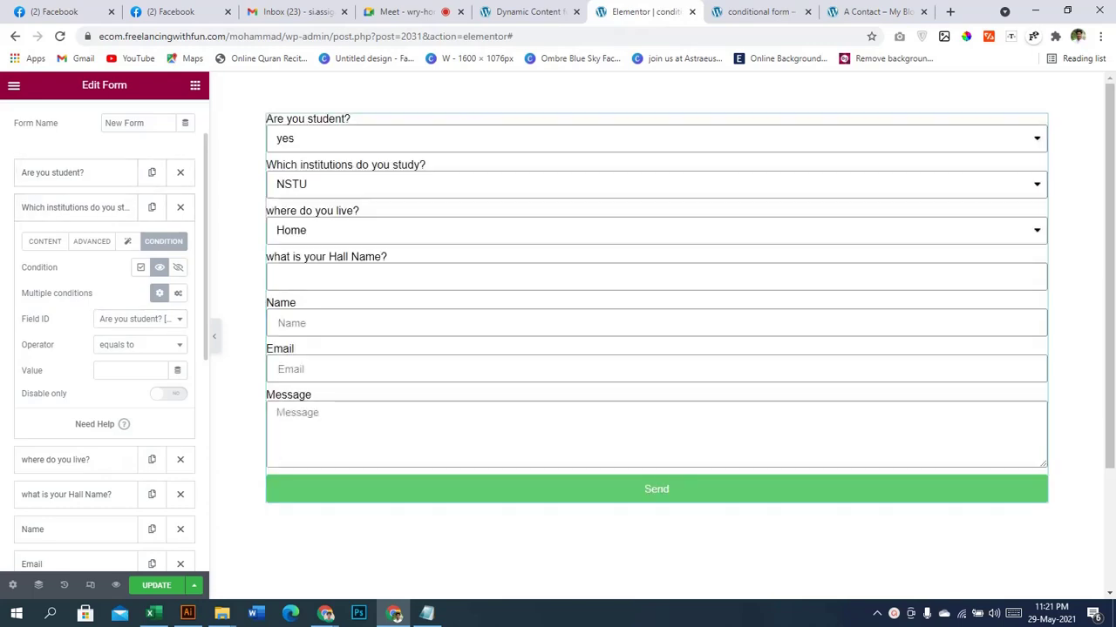
- Check the options and the visibility condition of the "Are you student?" field
{"action": "left_click", "coordinate": [53, 173]}
{"action": "left_click", "coordinate": [45, 207]}
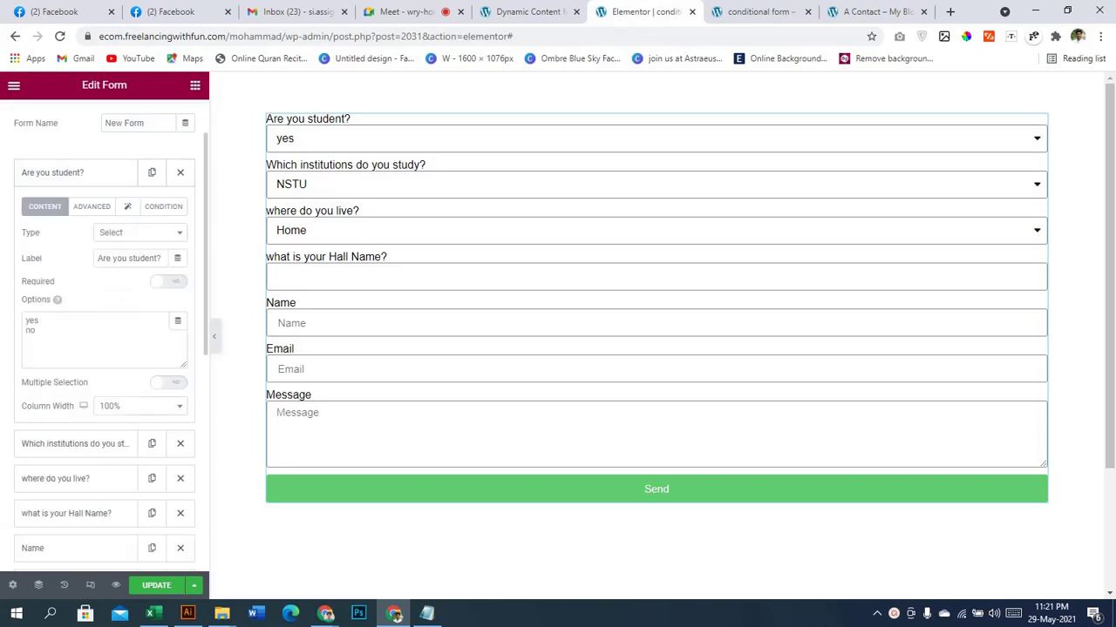
{"action": "double_click", "coordinate": [31, 321]}
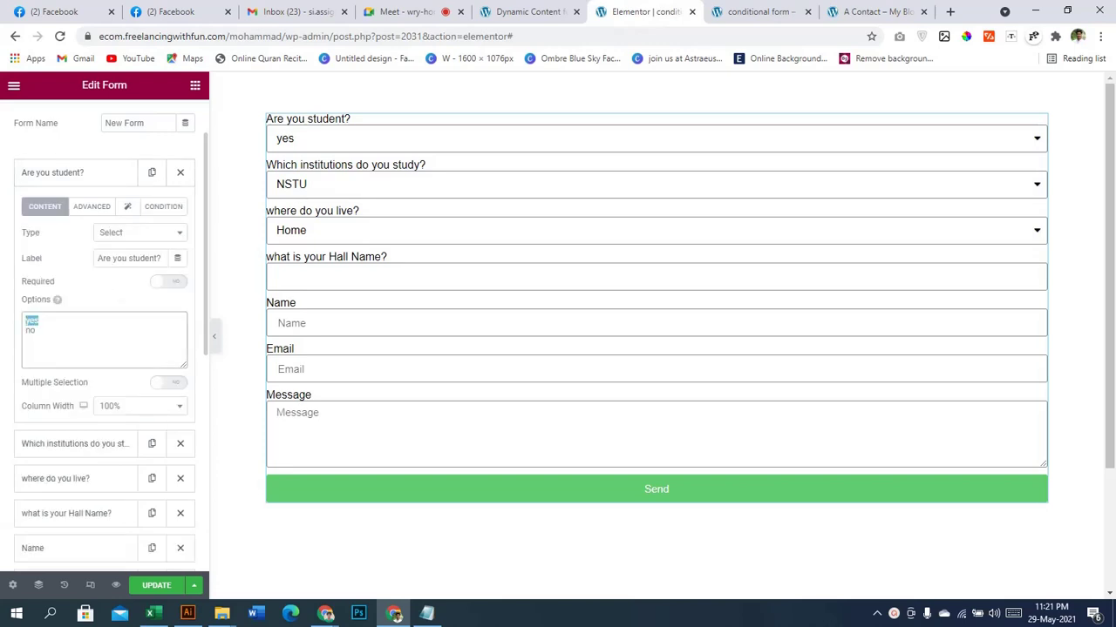
{"action": "left_click", "coordinate": [53, 172]}
{"action": "left_click", "coordinate": [53, 173]}
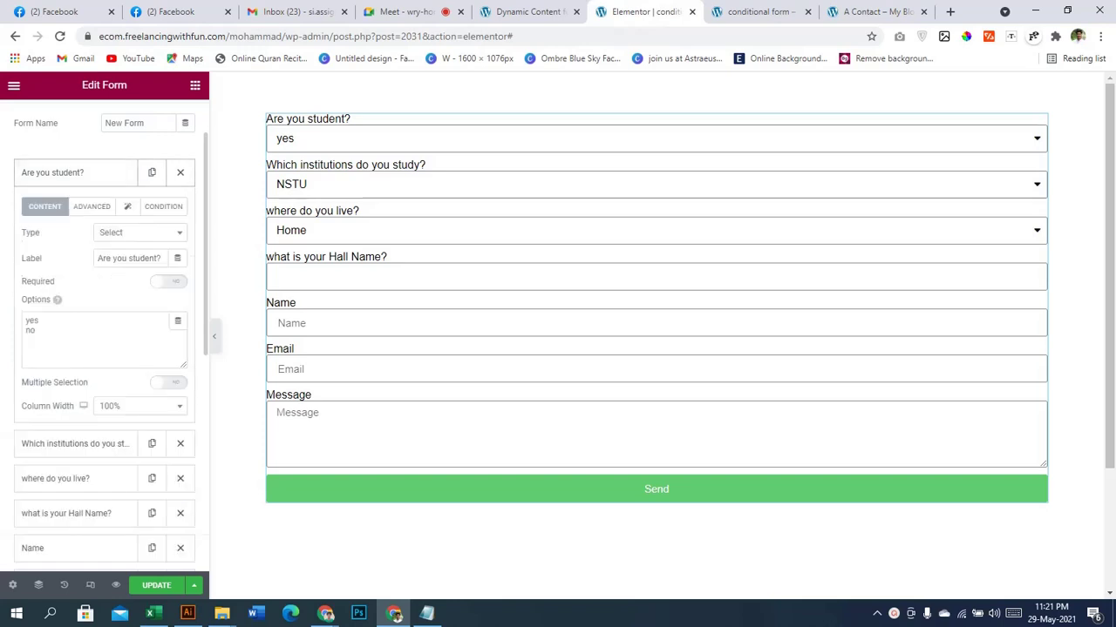
{"action": "left_click", "coordinate": [163, 206]}
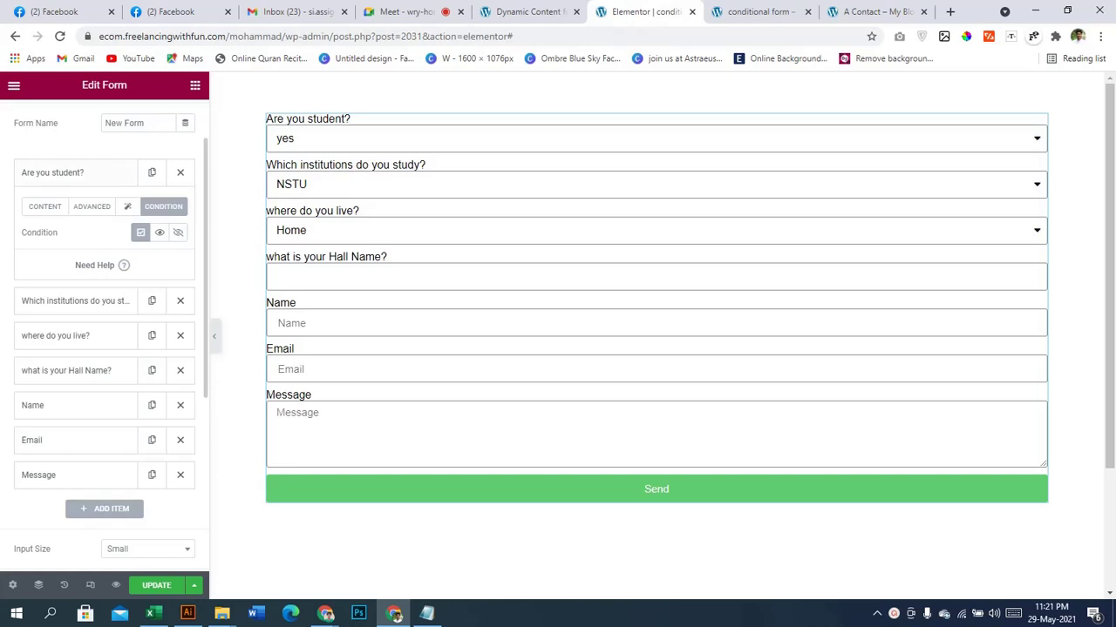
{"action": "left_click", "coordinate": [53, 173]}
- Set the condition value of the "Which institutions do you study?" field to "yes"
{"action": "left_click", "coordinate": [75, 207]}
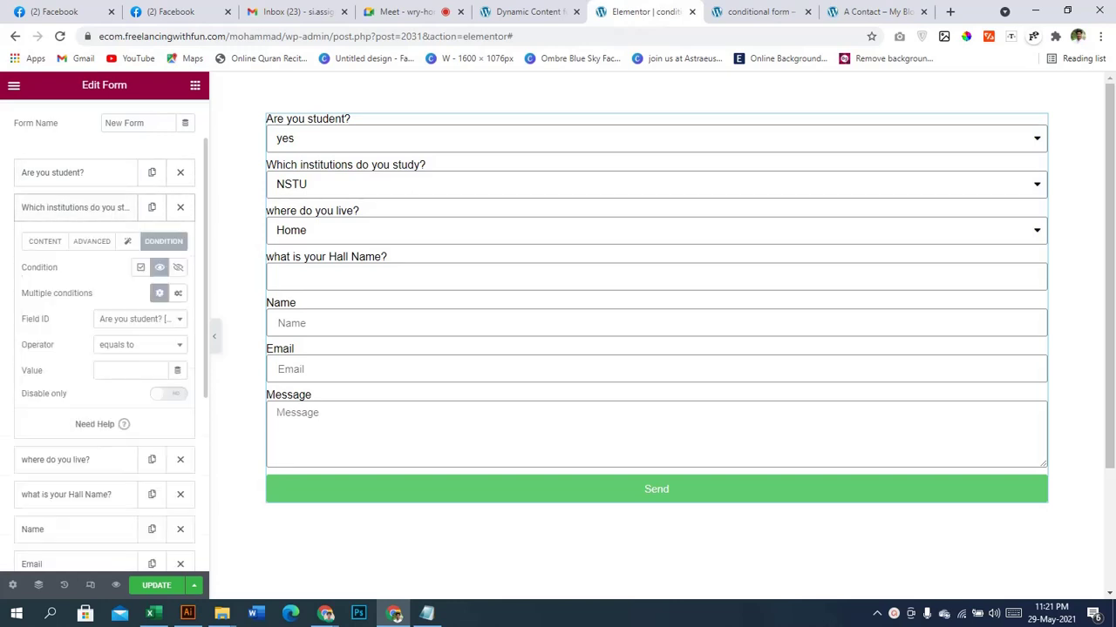
{"action": "left_click", "coordinate": [75, 207]}
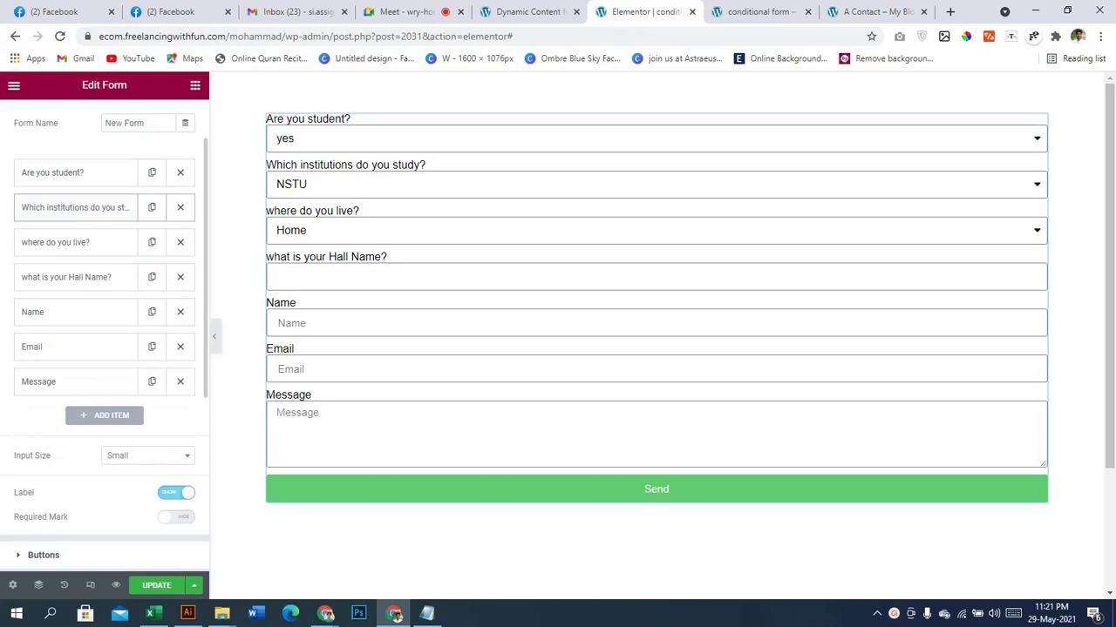
{"action": "left_click", "coordinate": [75, 208]}
{"action": "left_click", "coordinate": [131, 371]}
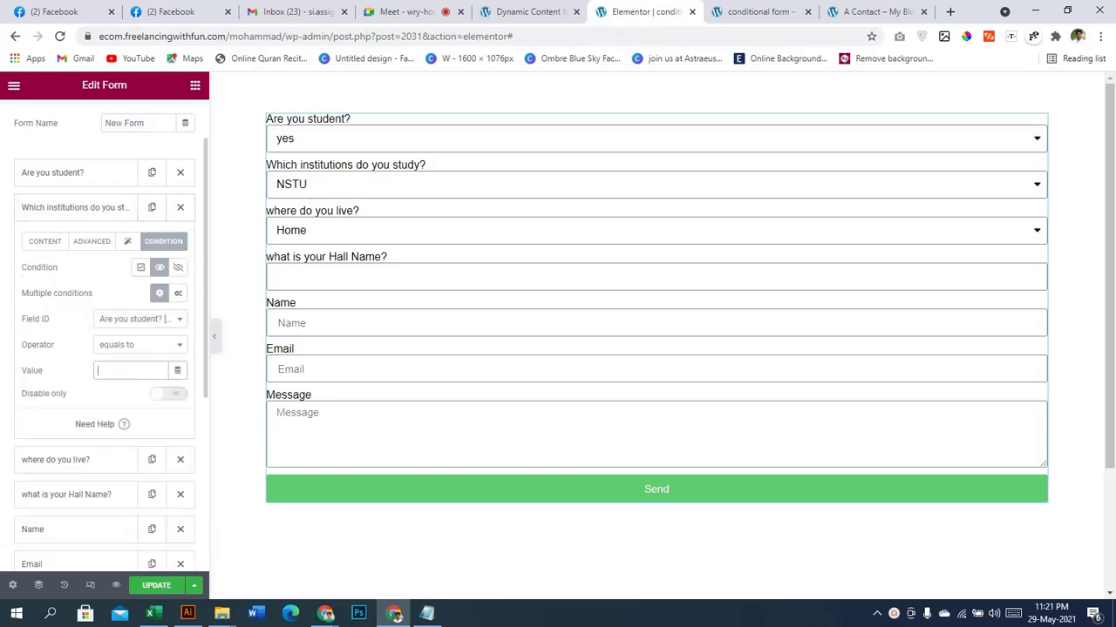
{"action": "type", "text": "yes"}
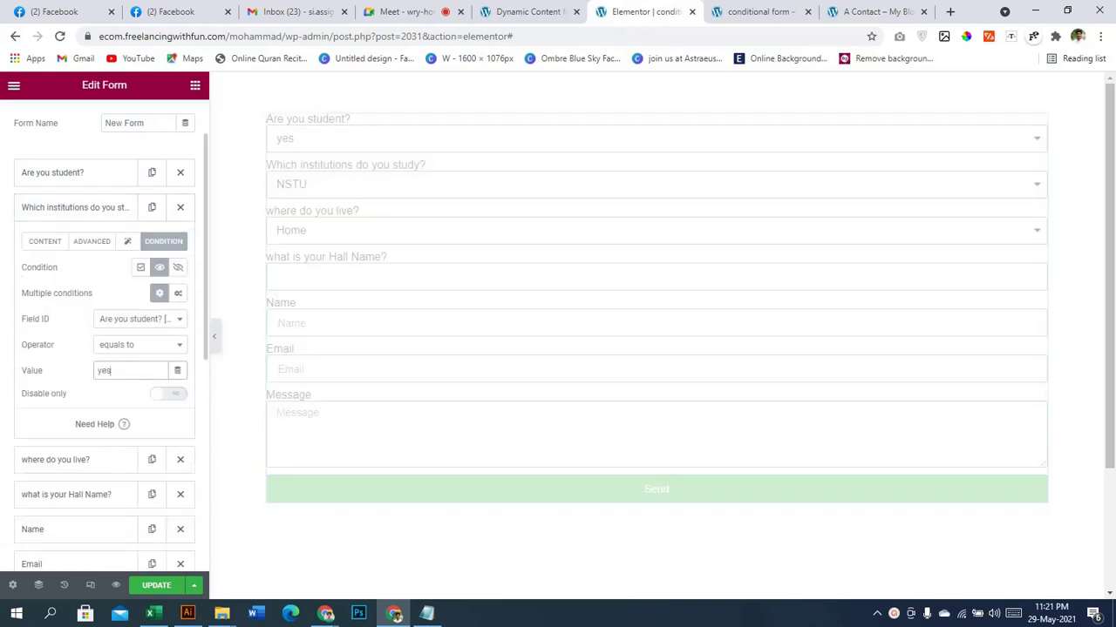
{"action": "left_click", "coordinate": [75, 207]}
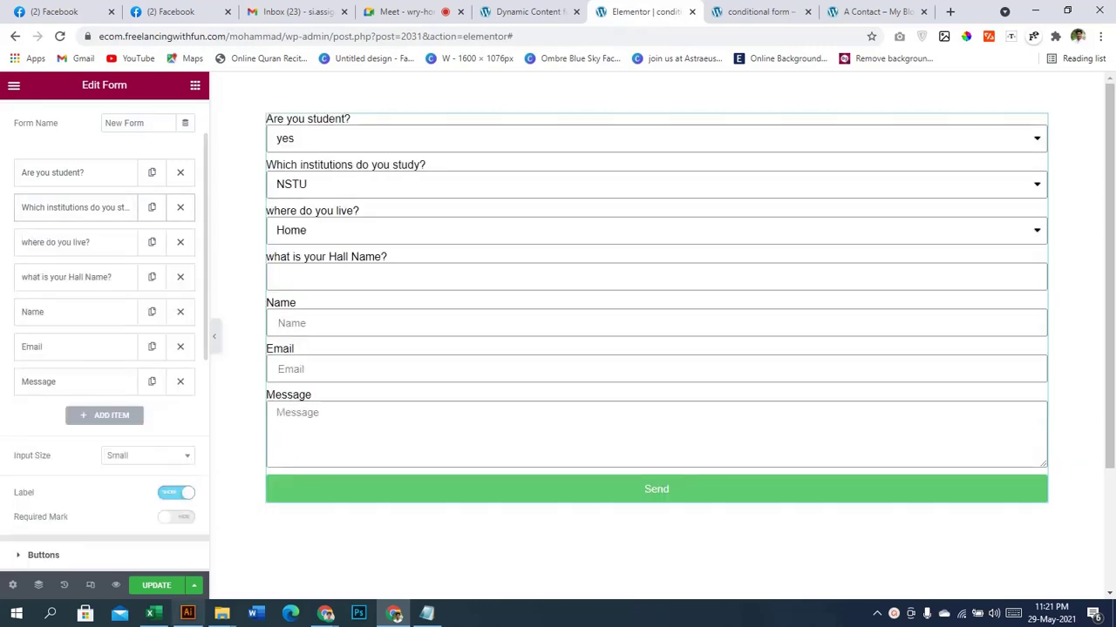
- Save the form and test the "Are you student?" field in the page preview with the answers "no" and "yes"
{"action": "left_click", "coordinate": [157, 586]}
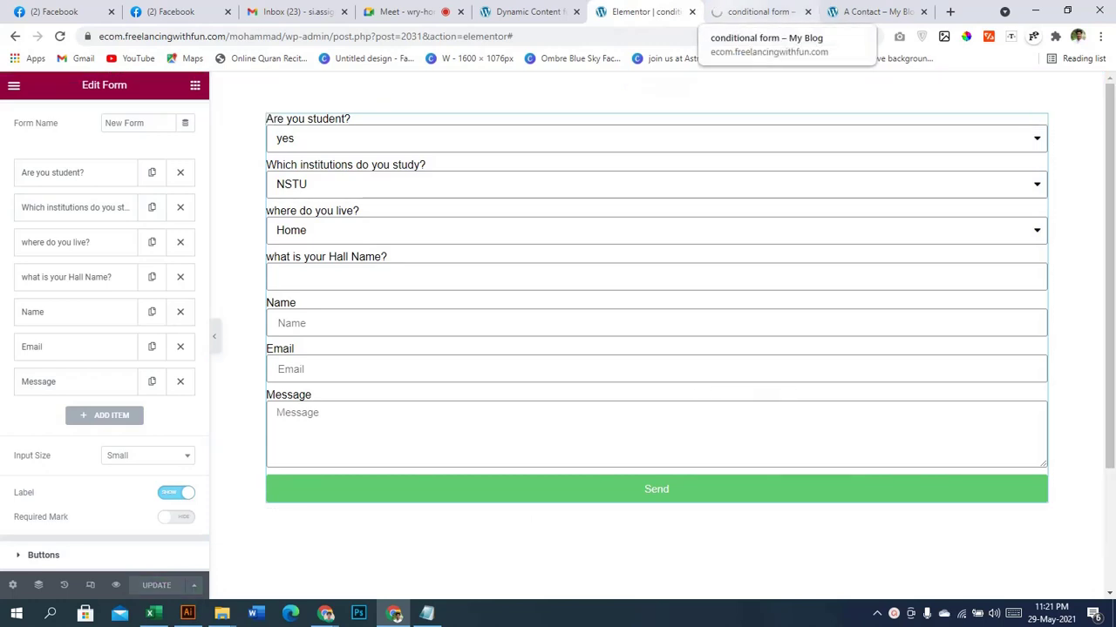
{"action": "left_click", "coordinate": [758, 11]}
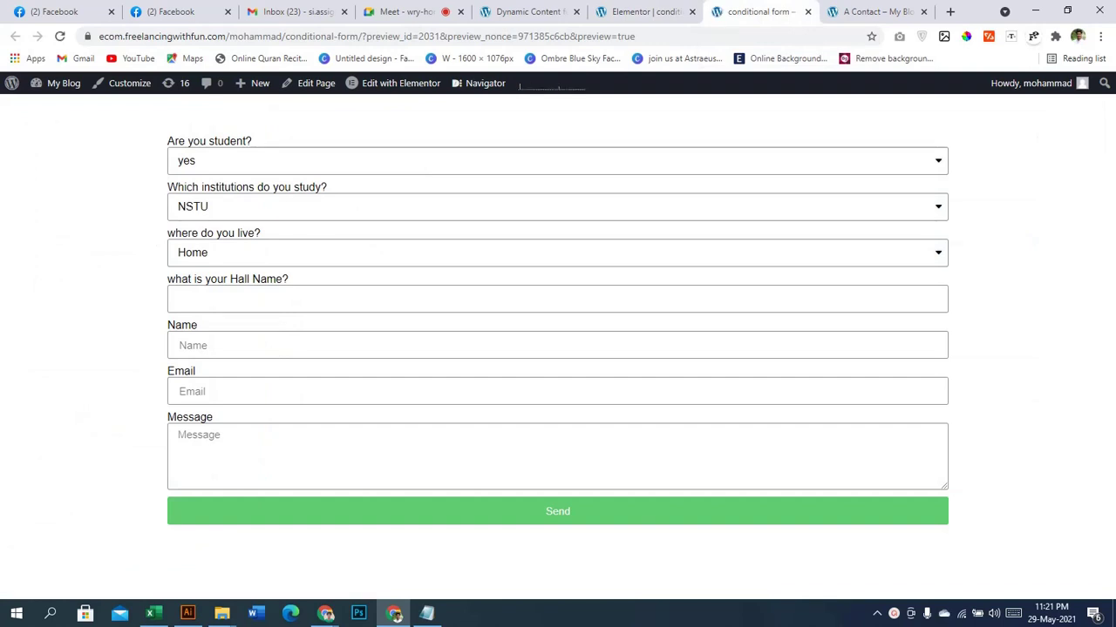
{"action": "left_click", "coordinate": [558, 161]}
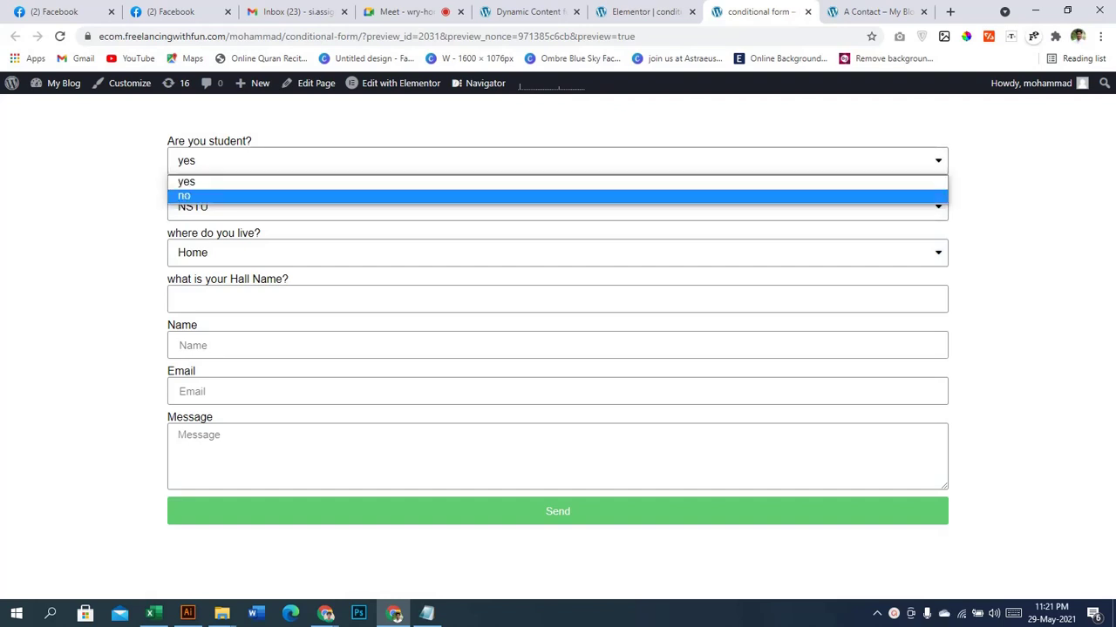
{"action": "left_click", "coordinate": [558, 195]}
{"action": "left_click", "coordinate": [557, 161]}
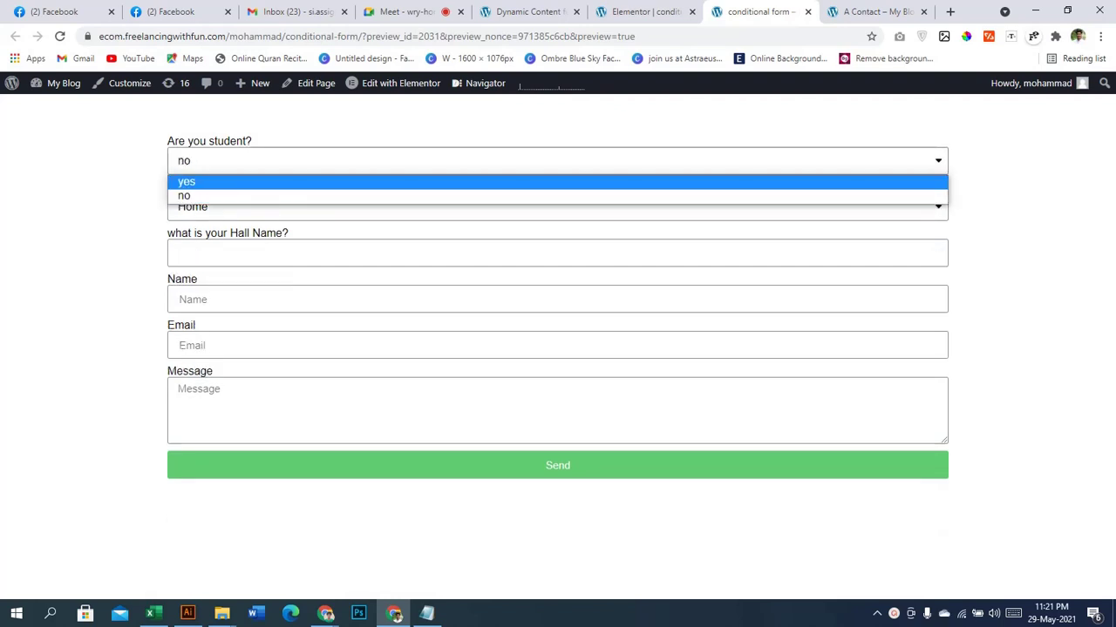
{"action": "left_click", "coordinate": [558, 180]}
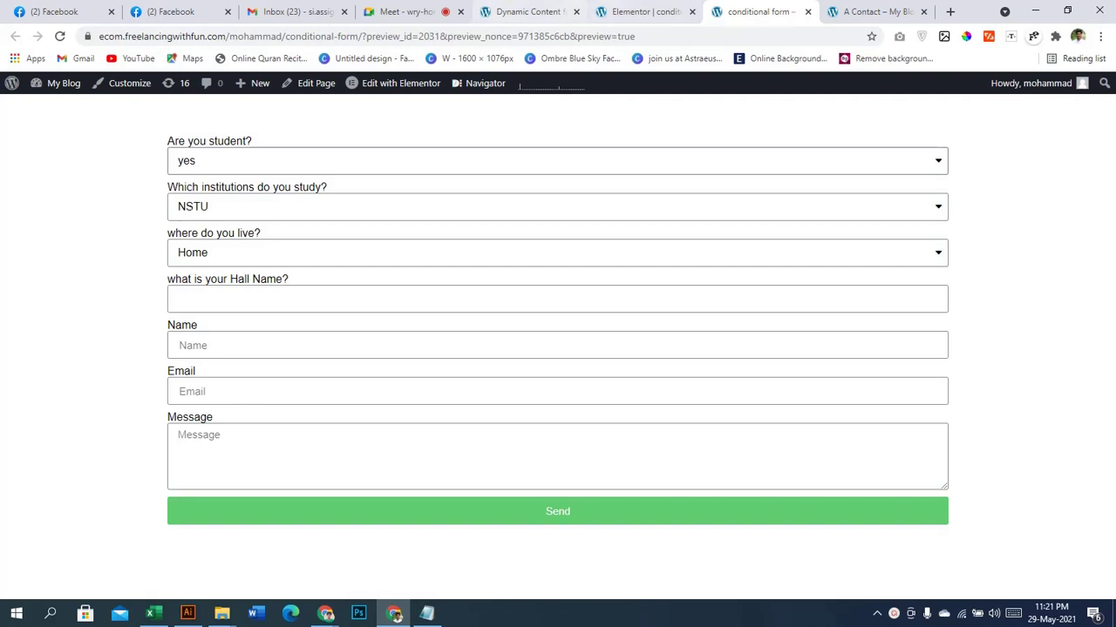
{"action": "left_click", "coordinate": [623, 12]}
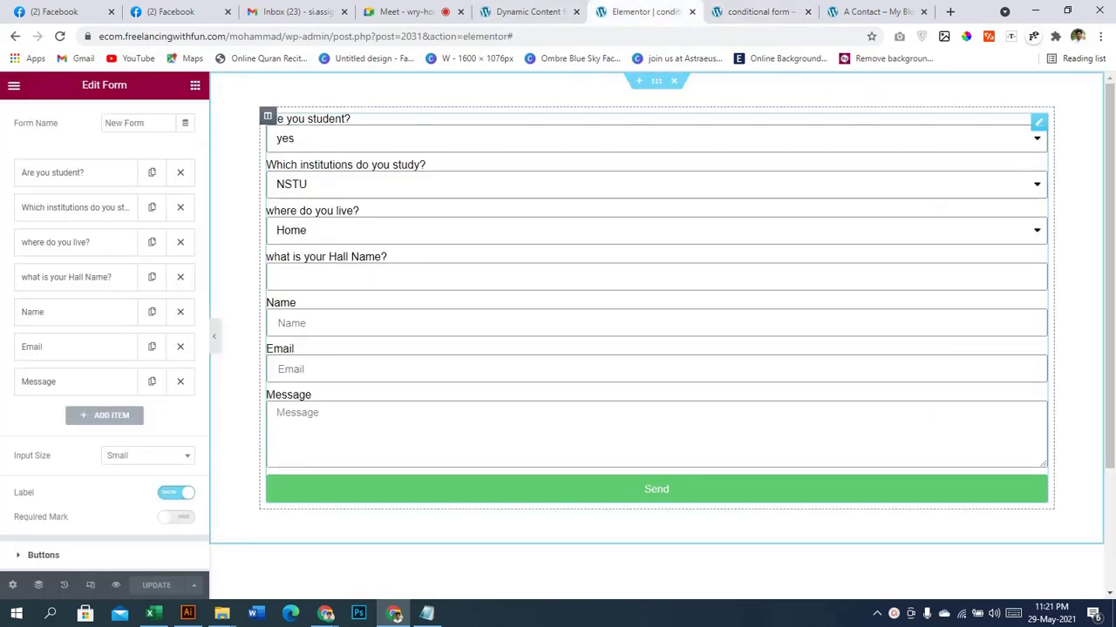
{"action": "left_click", "coordinate": [754, 12]}
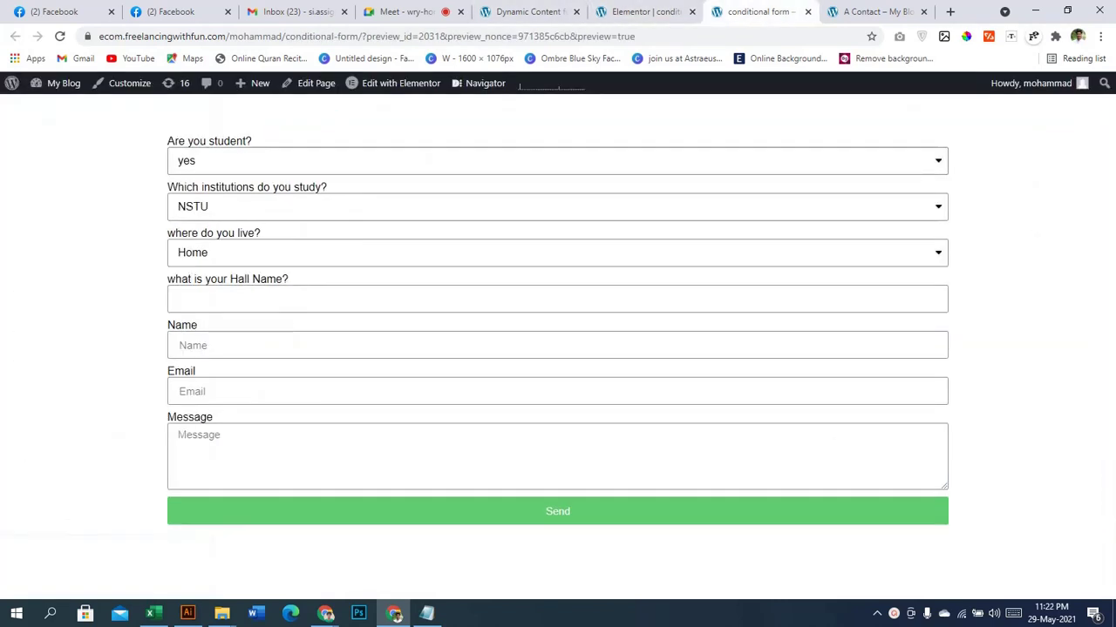
{"action": "left_click", "coordinate": [557, 161]}
{"action": "key", "text": "Return"}
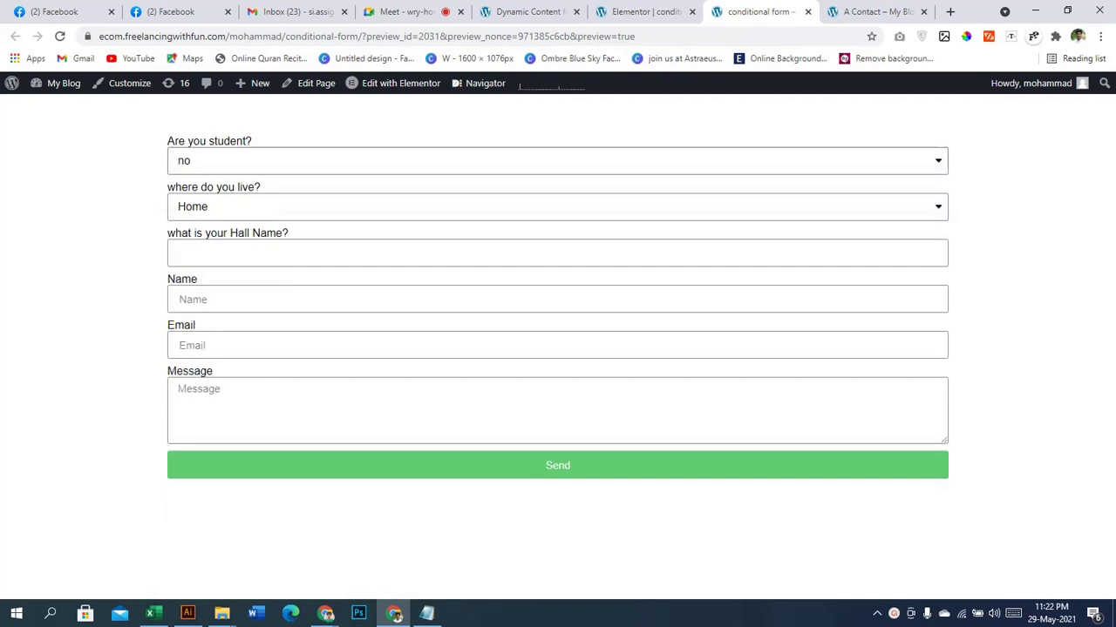
- Add a blank first option above "yes" and "no" in the "Are you student?" field and save the form
{"action": "left_click", "coordinate": [640, 12]}
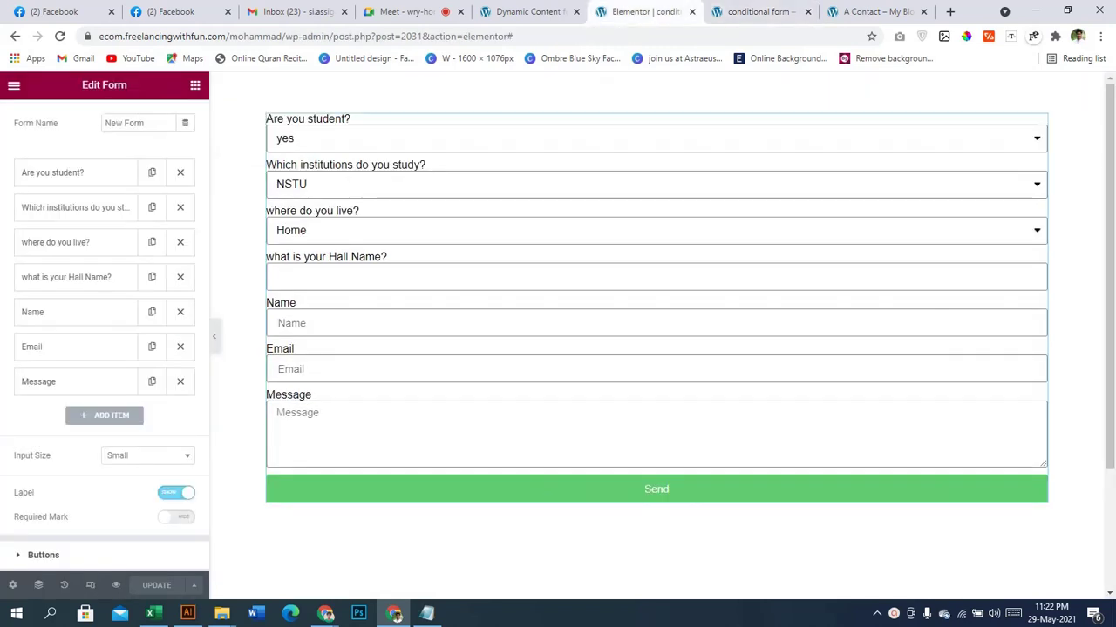
{"action": "left_click", "coordinate": [74, 172]}
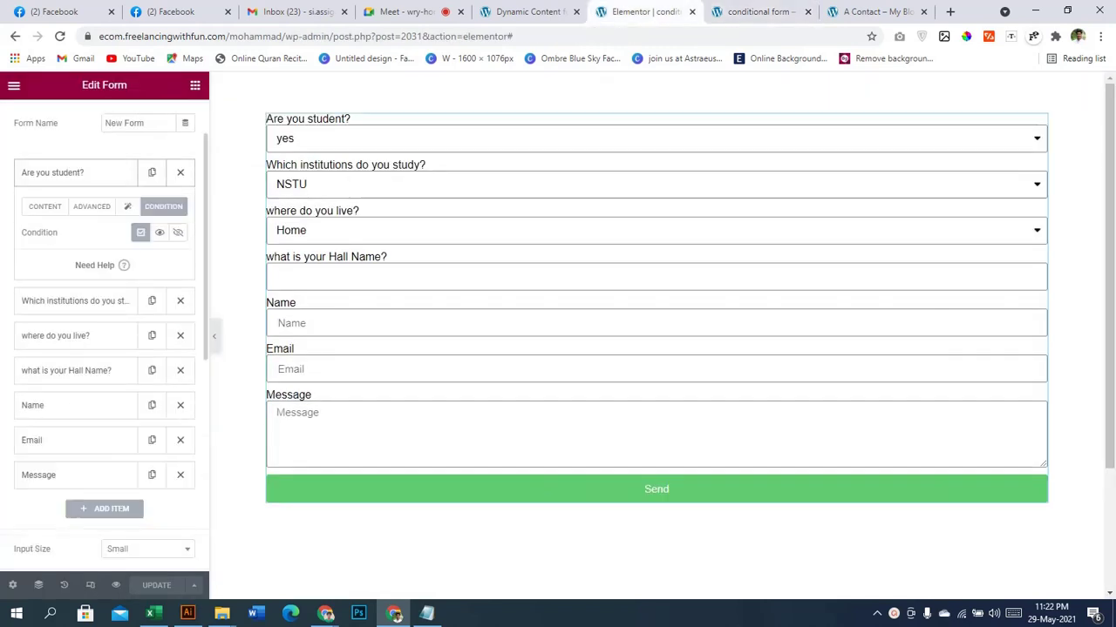
{"action": "left_click", "coordinate": [75, 173]}
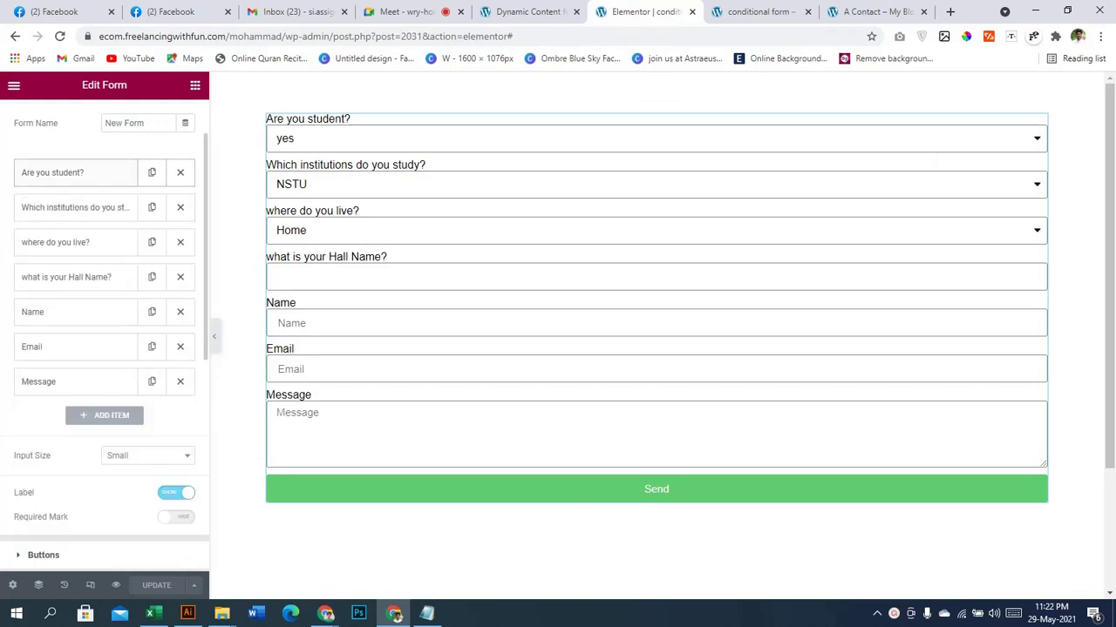
{"action": "left_click", "coordinate": [75, 173]}
{"action": "left_click", "coordinate": [44, 207]}
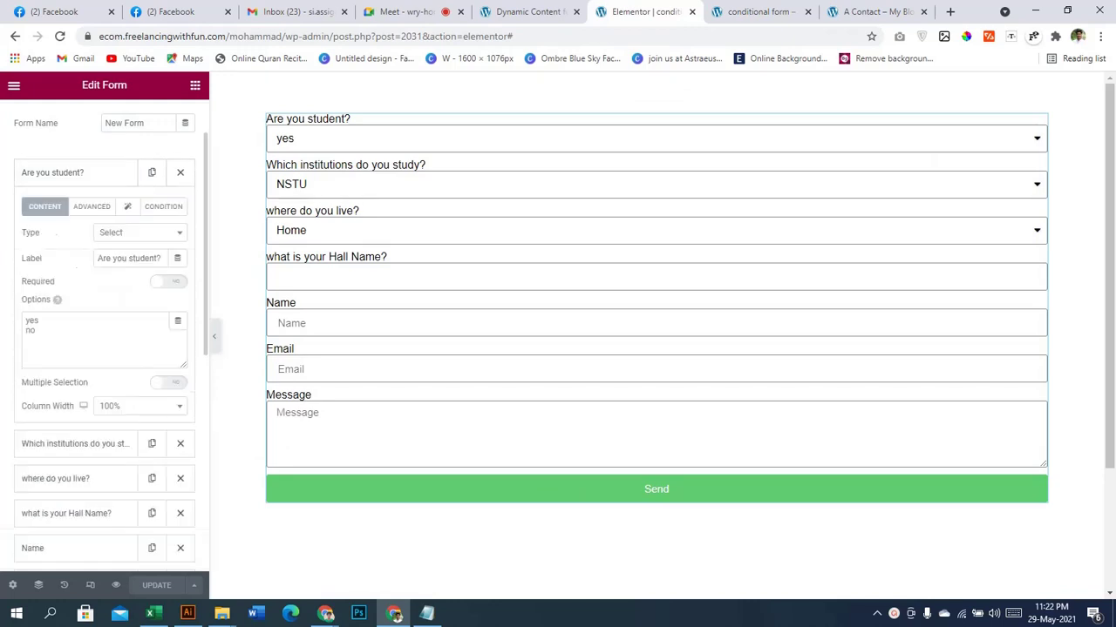
{"action": "left_click", "coordinate": [26, 320]}
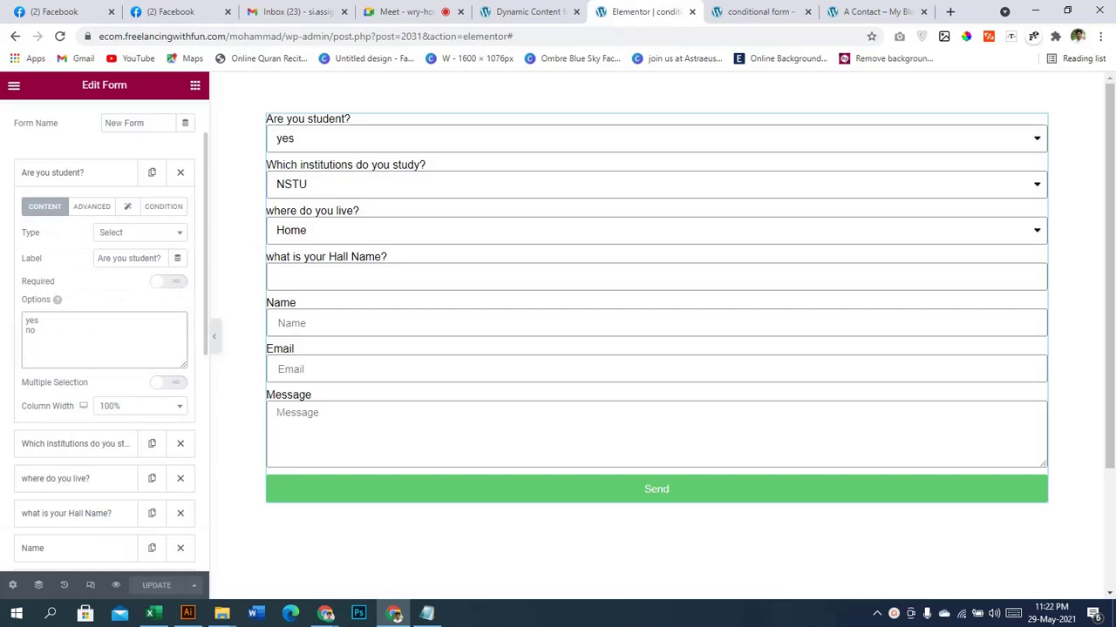
{"action": "key", "text": "Return"}
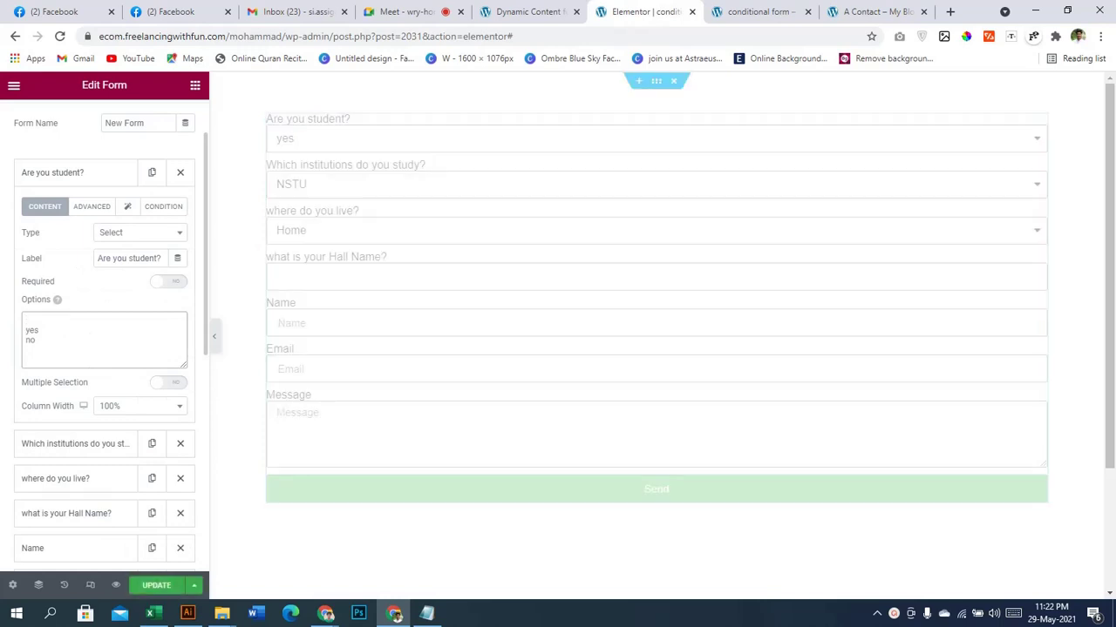
{"action": "left_click", "coordinate": [157, 586]}
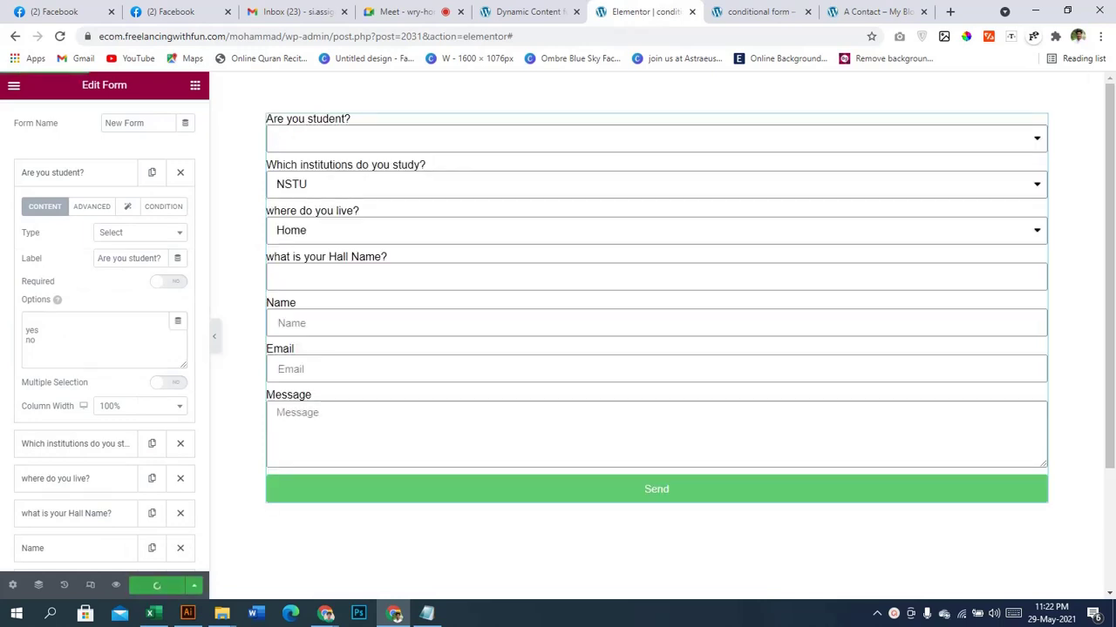
- Reload the page preview and test the "Are you student?" field with the answers "yes" and "no"
{"action": "left_click", "coordinate": [757, 11]}
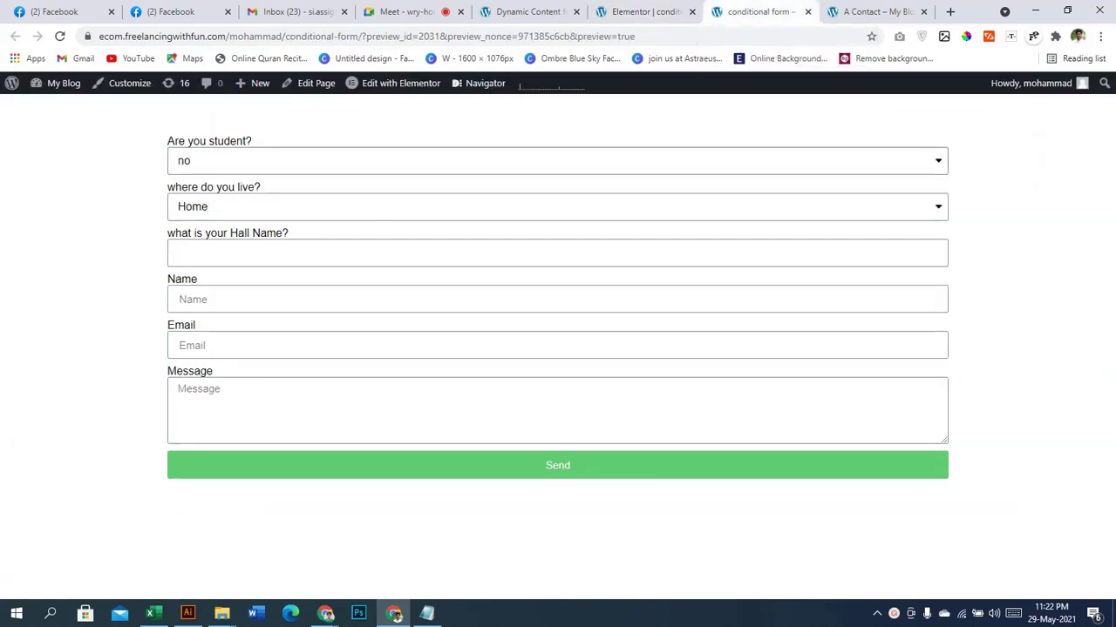
{"action": "key", "text": "F5"}
{"action": "left_click", "coordinate": [645, 12]}
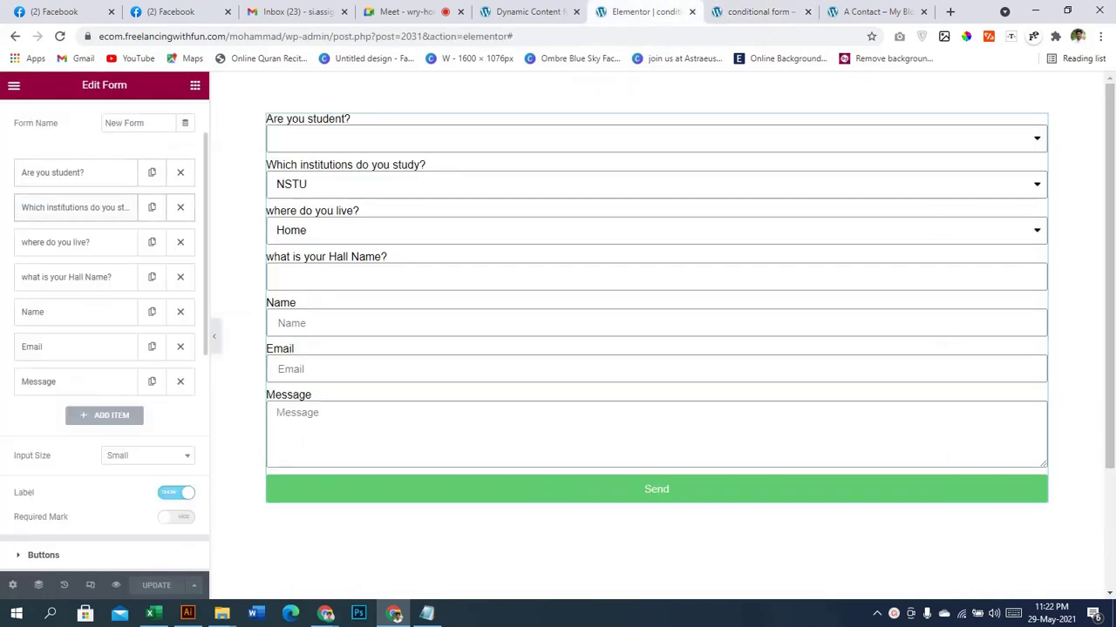
{"action": "left_click", "coordinate": [759, 11]}
{"action": "left_click", "coordinate": [557, 161]}
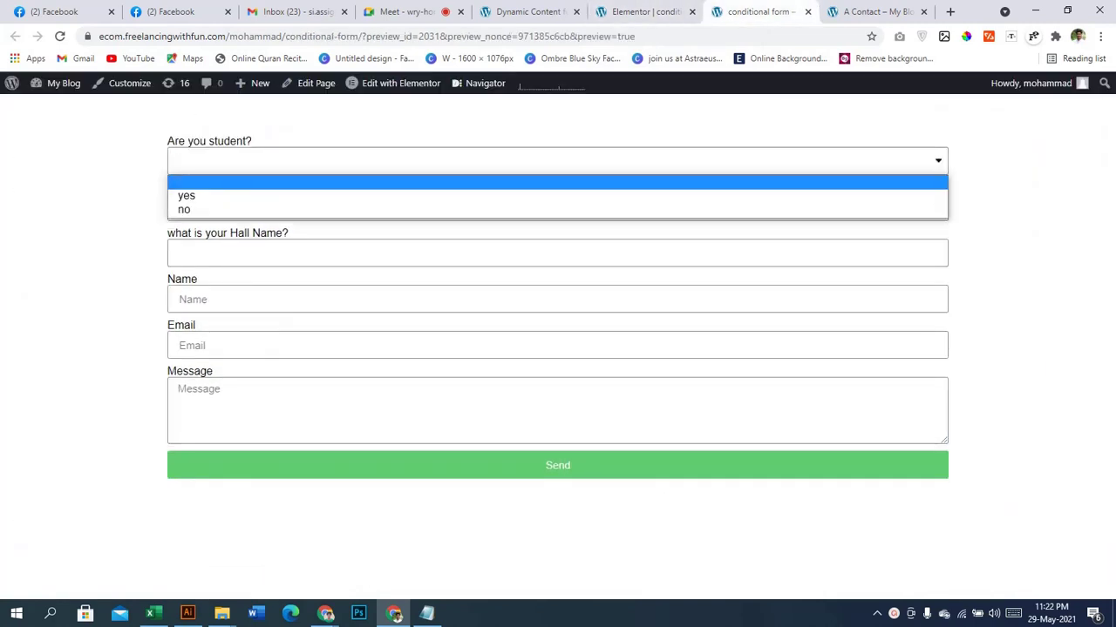
{"action": "left_click", "coordinate": [558, 195]}
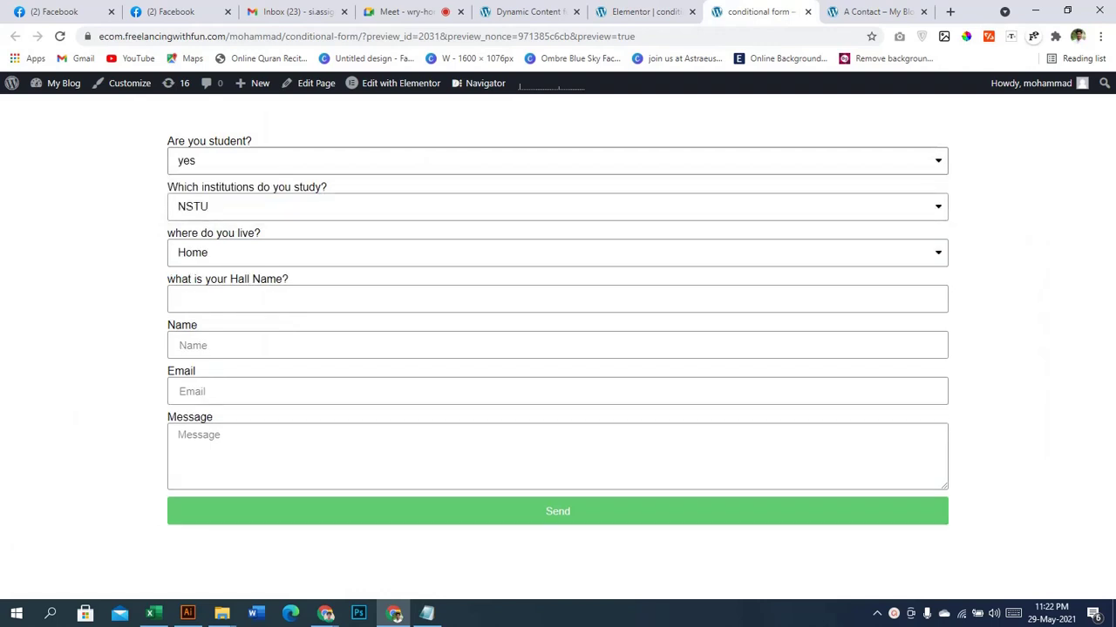
{"action": "left_click", "coordinate": [558, 161]}
{"action": "left_click", "coordinate": [557, 207]}
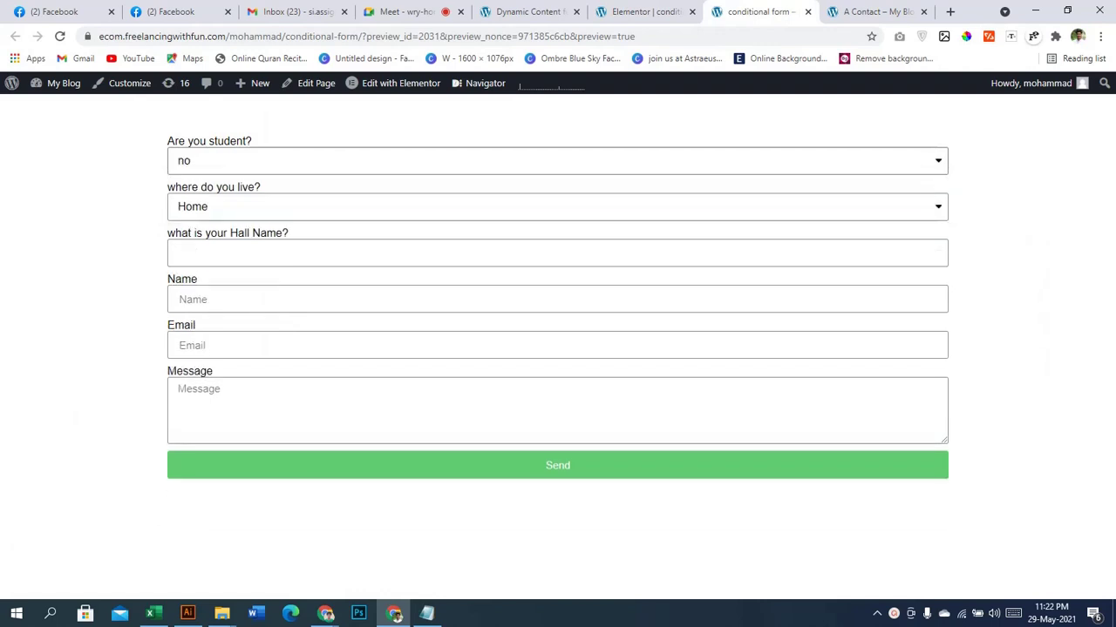
- Set the "where do you live?" field to Show IF the "Are you student?" field equals "yes"
{"action": "left_click", "coordinate": [645, 11]}
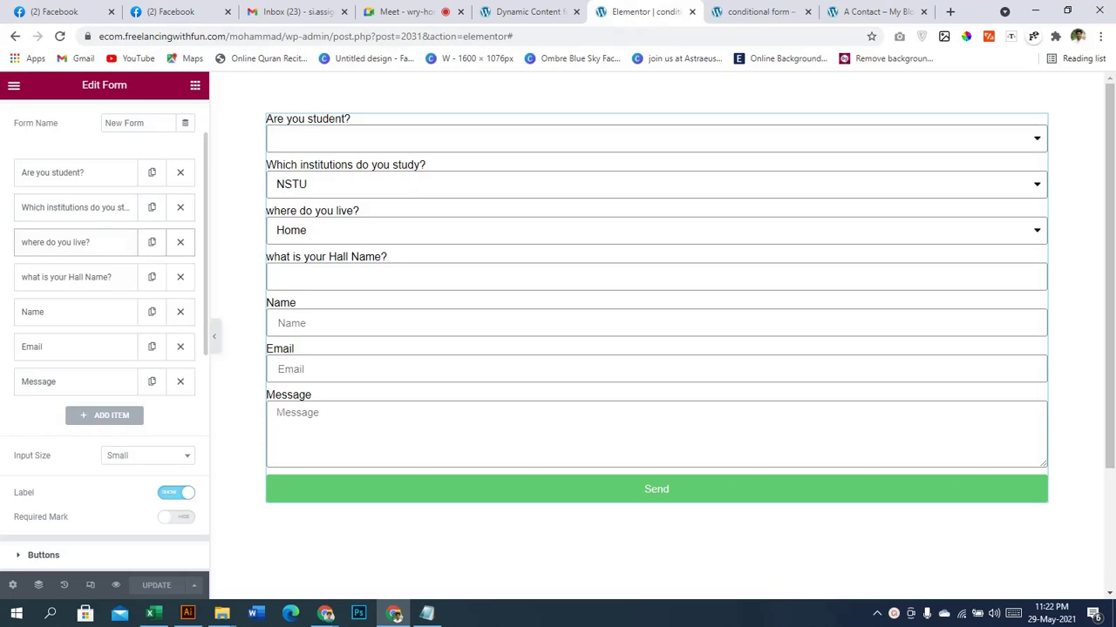
{"action": "left_click", "coordinate": [54, 243]}
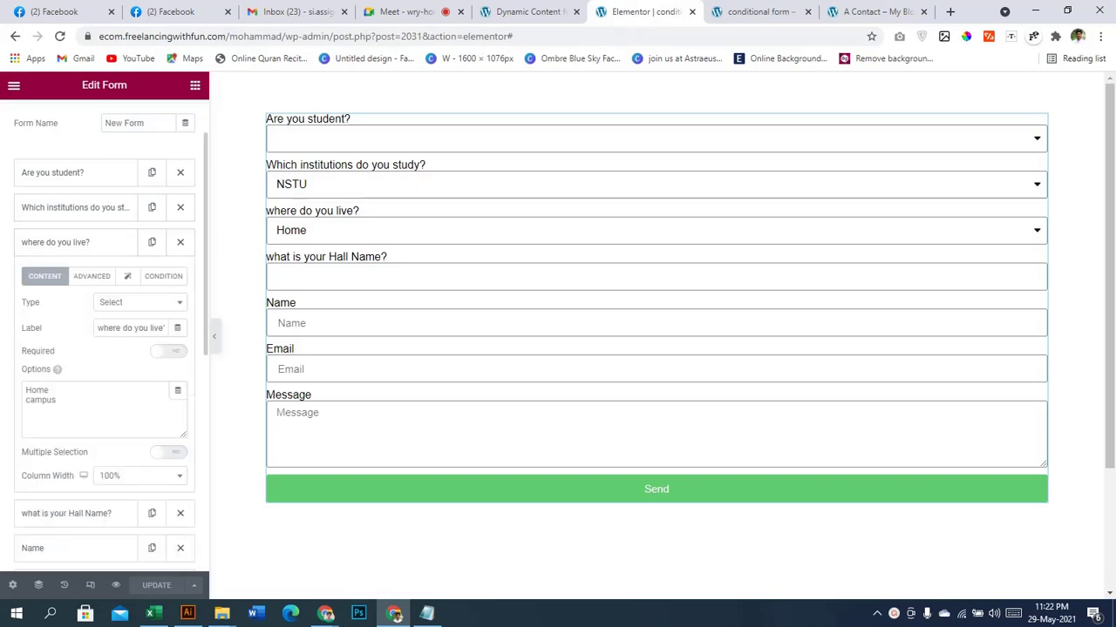
{"action": "left_click", "coordinate": [162, 276]}
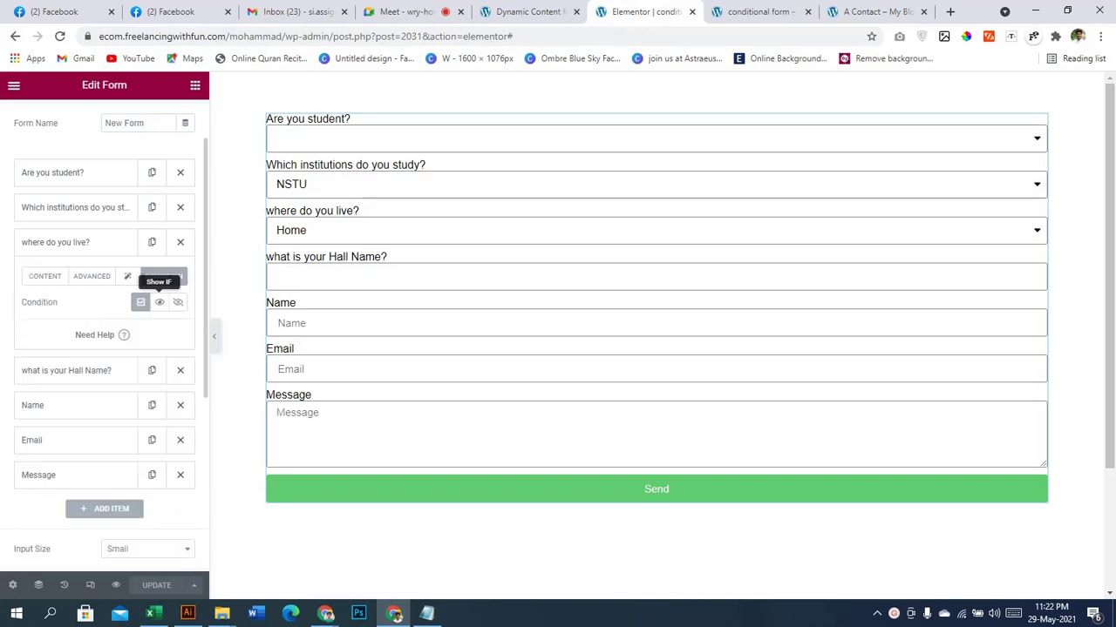
{"action": "left_click", "coordinate": [160, 301]}
{"action": "left_click", "coordinate": [139, 353]}
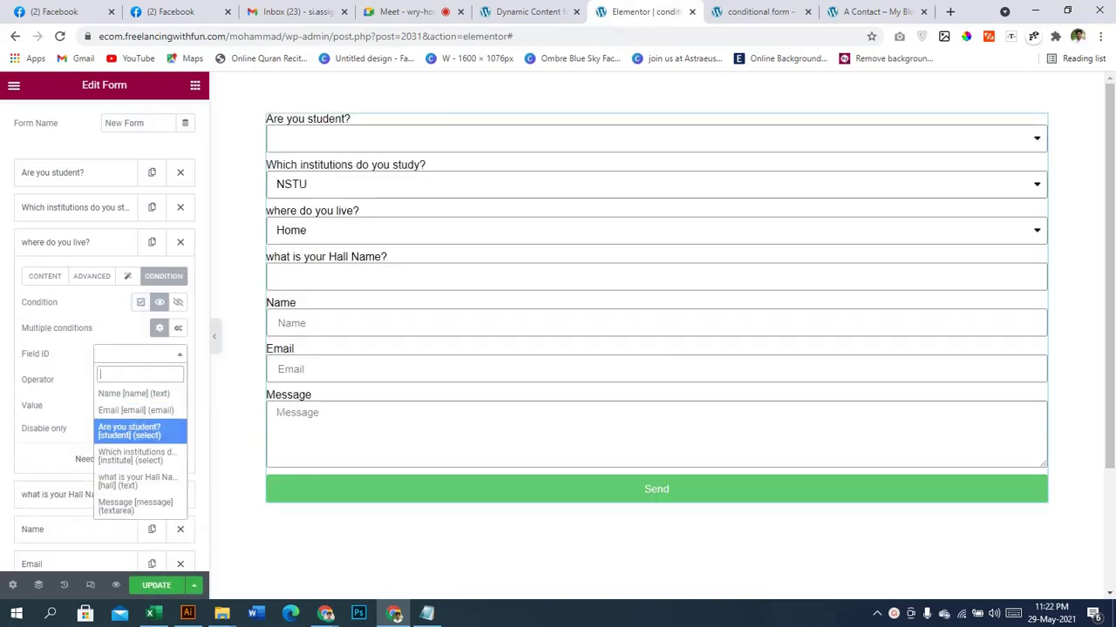
{"action": "left_click", "coordinate": [140, 431]}
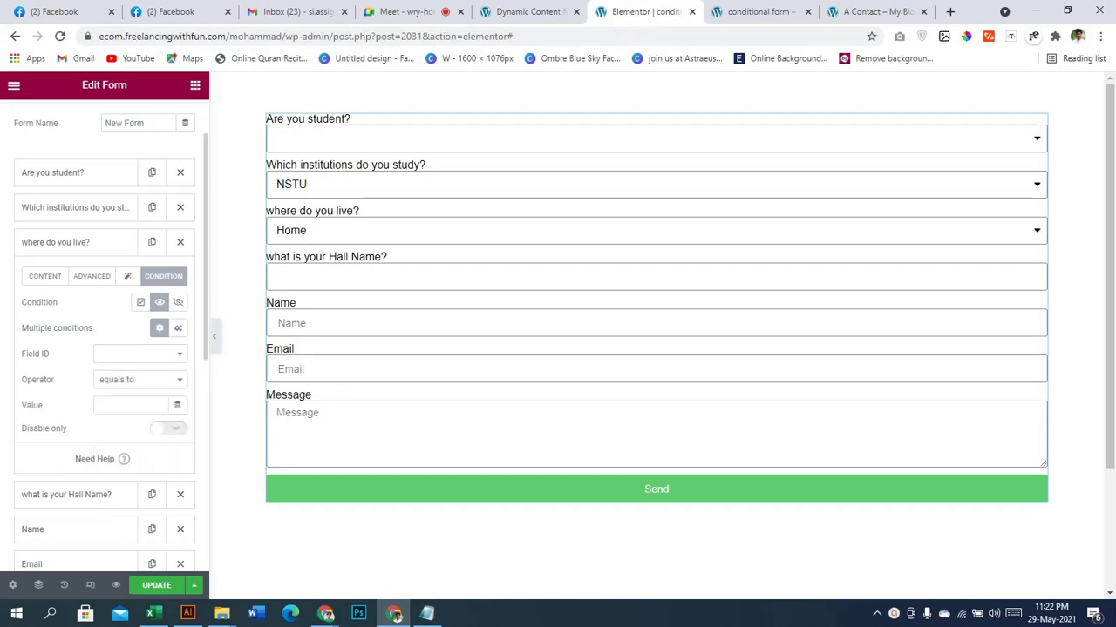
{"action": "left_click", "coordinate": [131, 406]}
{"action": "type", "text": "yes"}
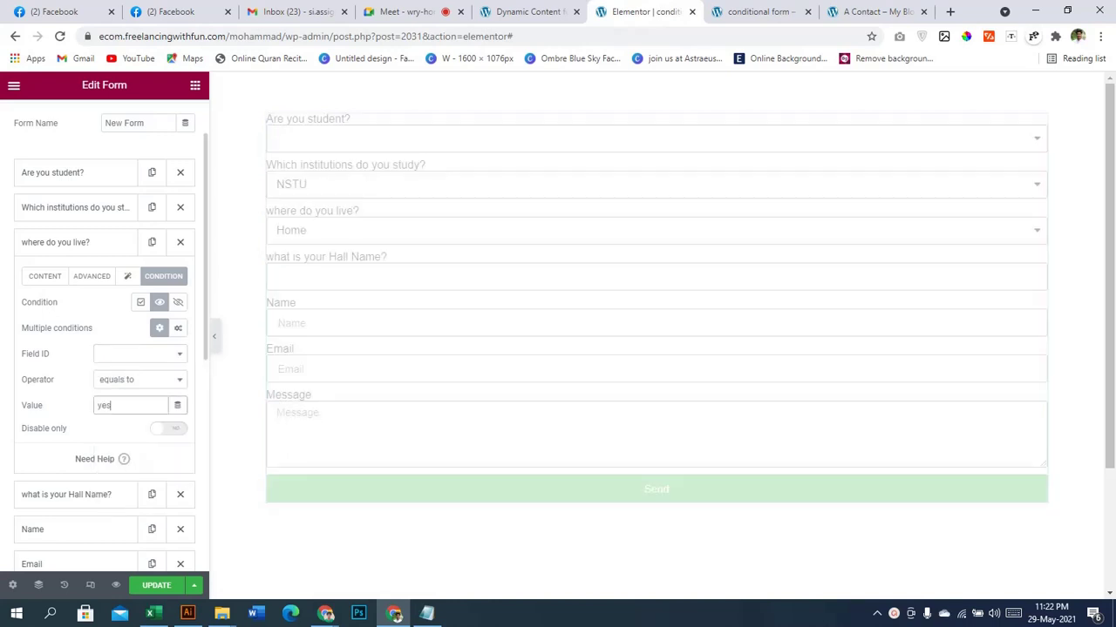
{"action": "left_click", "coordinate": [55, 243]}
- Set the "what is your Hall Name?" field to Show IF the "Are you student?" field equals "yes"
{"action": "left_click", "coordinate": [66, 278]}
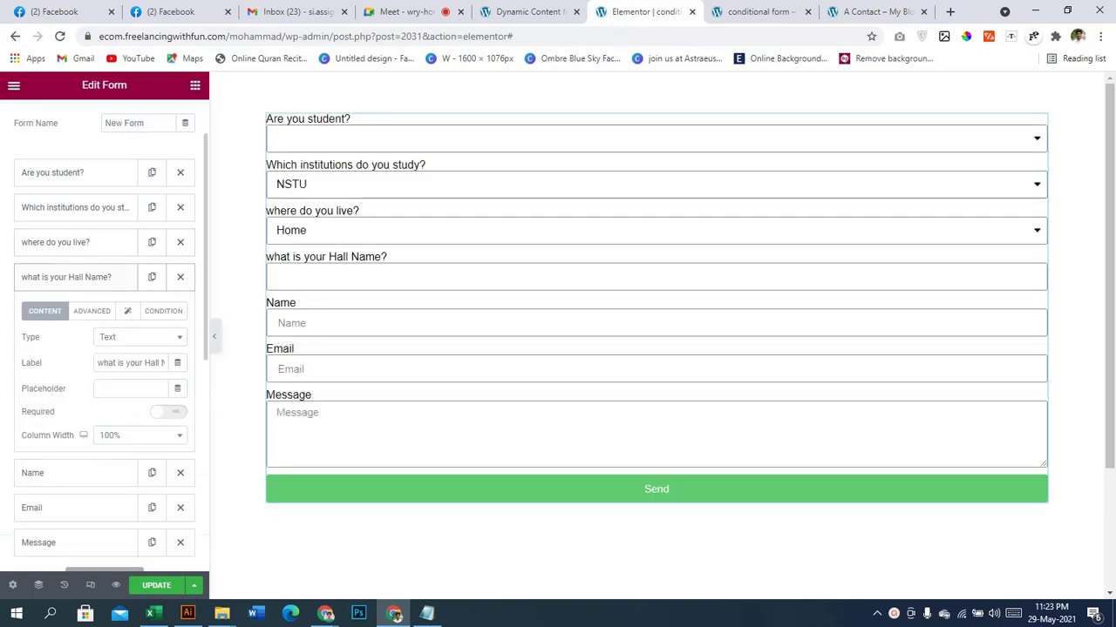
{"action": "left_click", "coordinate": [163, 311]}
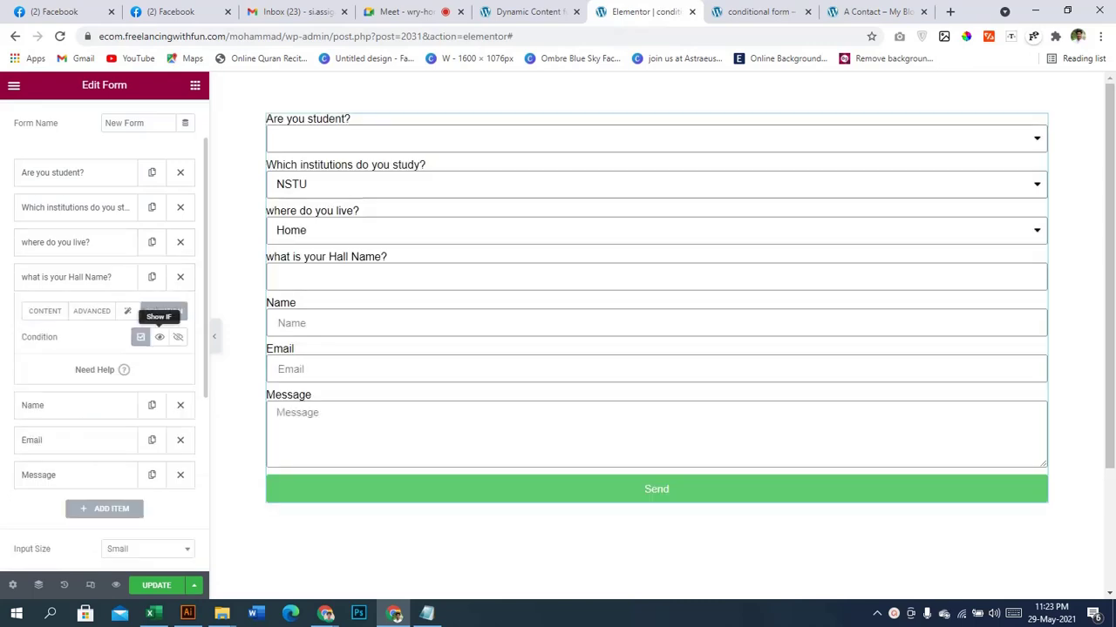
{"action": "left_click", "coordinate": [160, 336]}
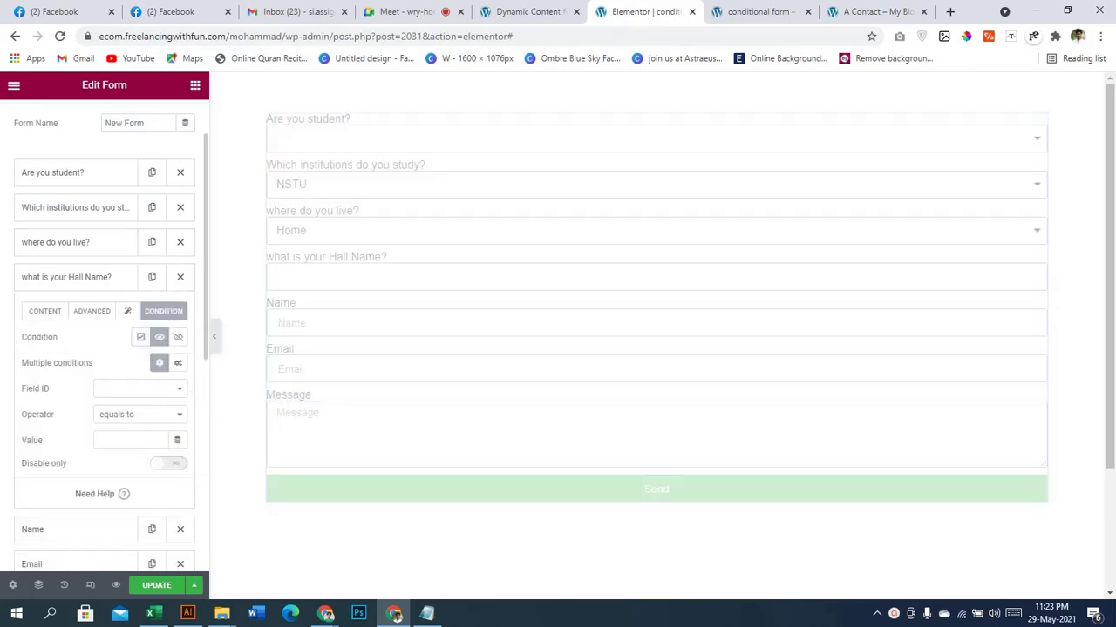
{"action": "left_click", "coordinate": [131, 441]}
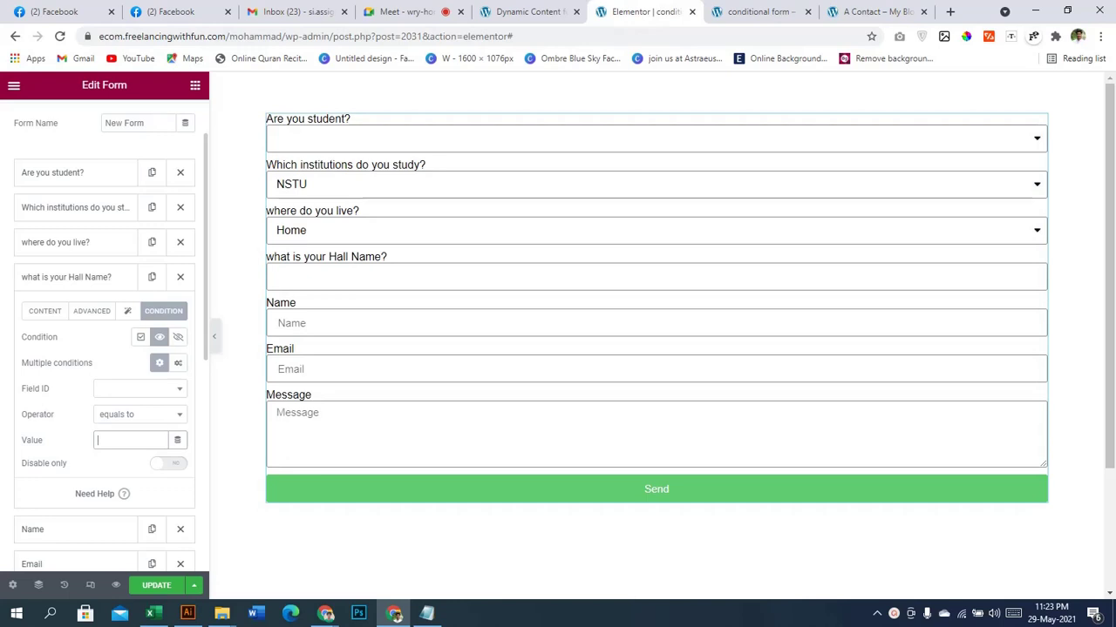
{"action": "left_click", "coordinate": [139, 389]}
{"action": "left_click", "coordinate": [137, 492]}
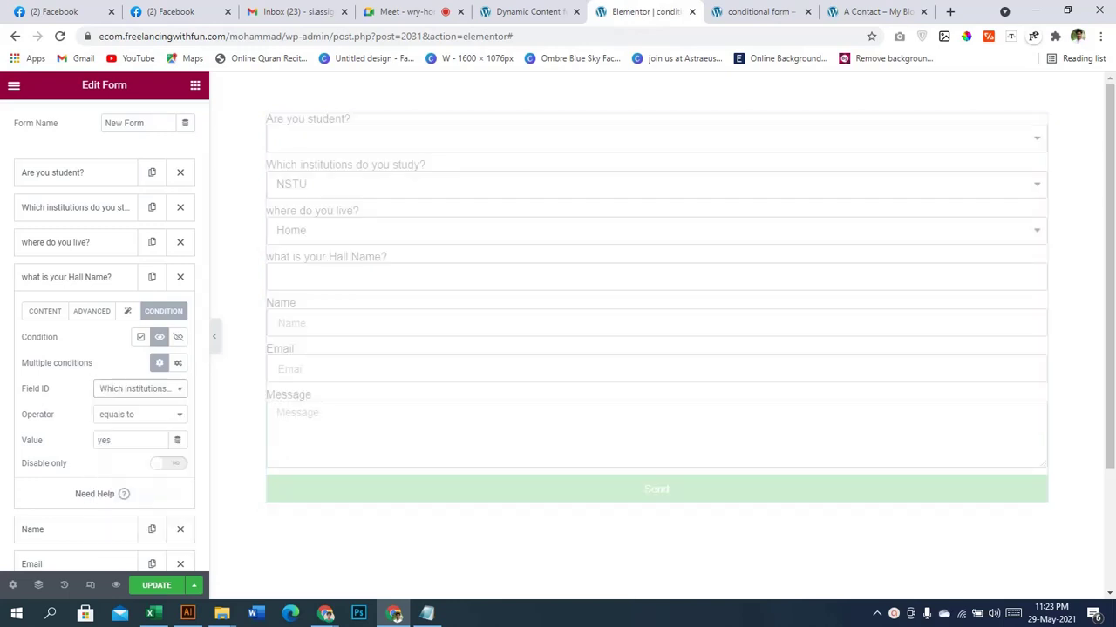
{"action": "left_click", "coordinate": [139, 388]}
{"action": "left_click", "coordinate": [129, 474]}
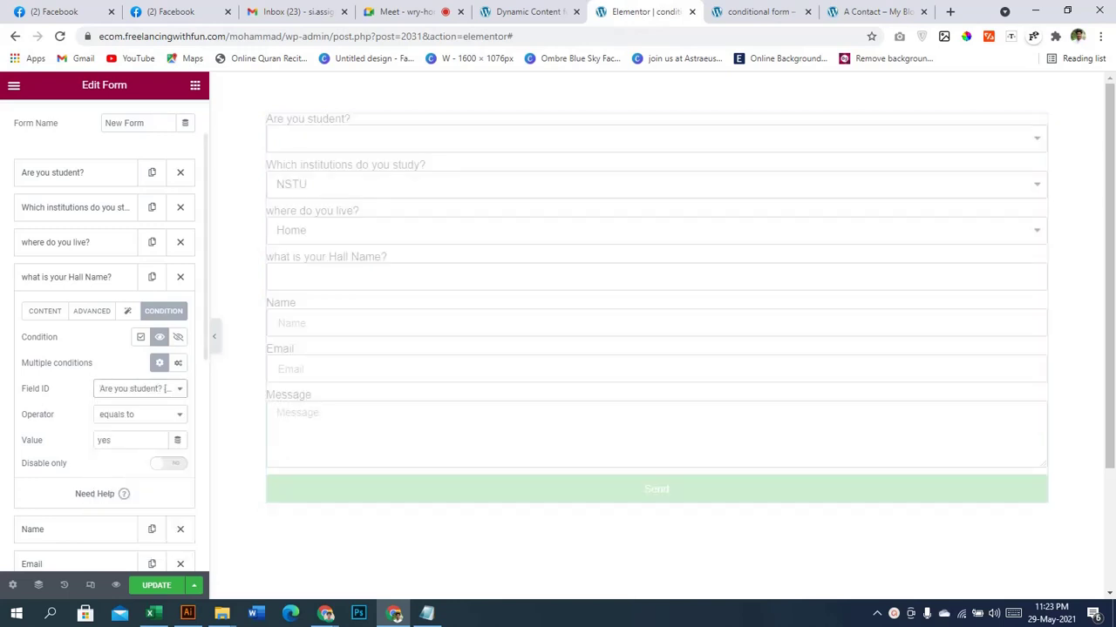
{"action": "scroll", "coordinate": [105, 349], "scroll_direction": "down", "scroll_amount": 2}
{"action": "scroll", "coordinate": [156, 401], "scroll_direction": "up", "scroll_amount": 3}
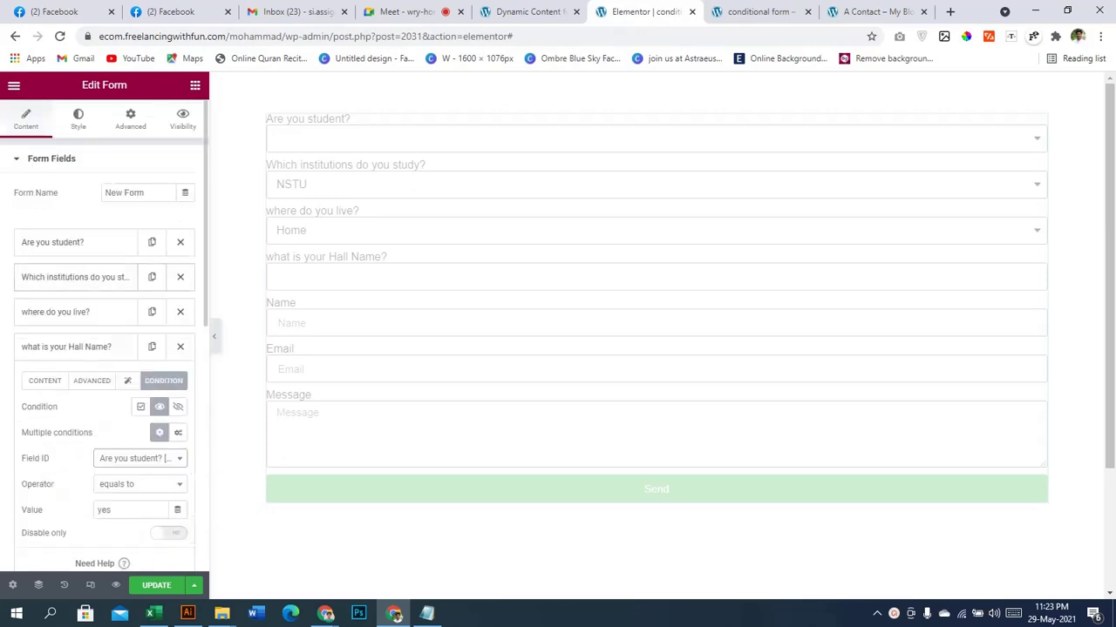
{"action": "left_click", "coordinate": [75, 347]}
- Set the Name field's condition to Show IF and check the choices for its Field ID
{"action": "left_click", "coordinate": [75, 382]}
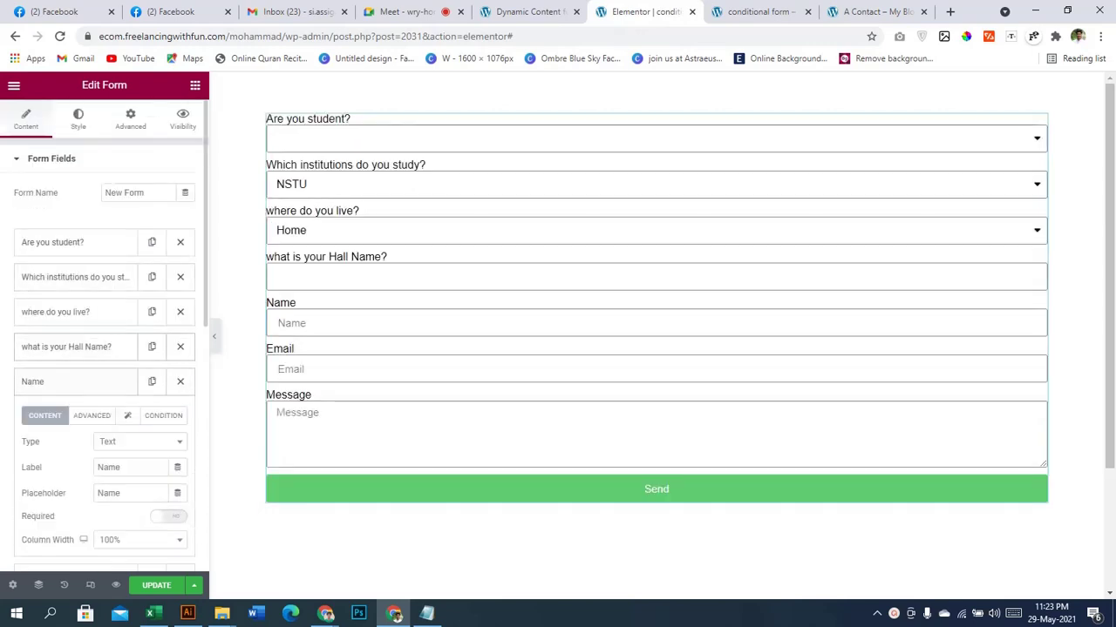
{"action": "scroll", "coordinate": [105, 349], "scroll_direction": "down", "scroll_amount": 1}
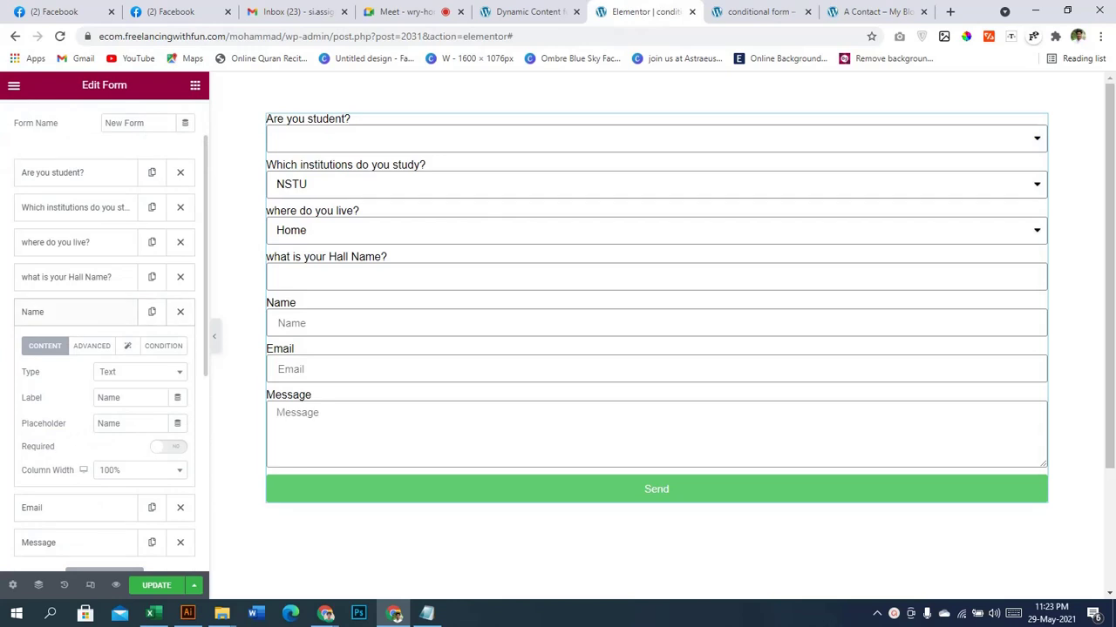
{"action": "left_click", "coordinate": [66, 277]}
{"action": "left_click", "coordinate": [46, 311]}
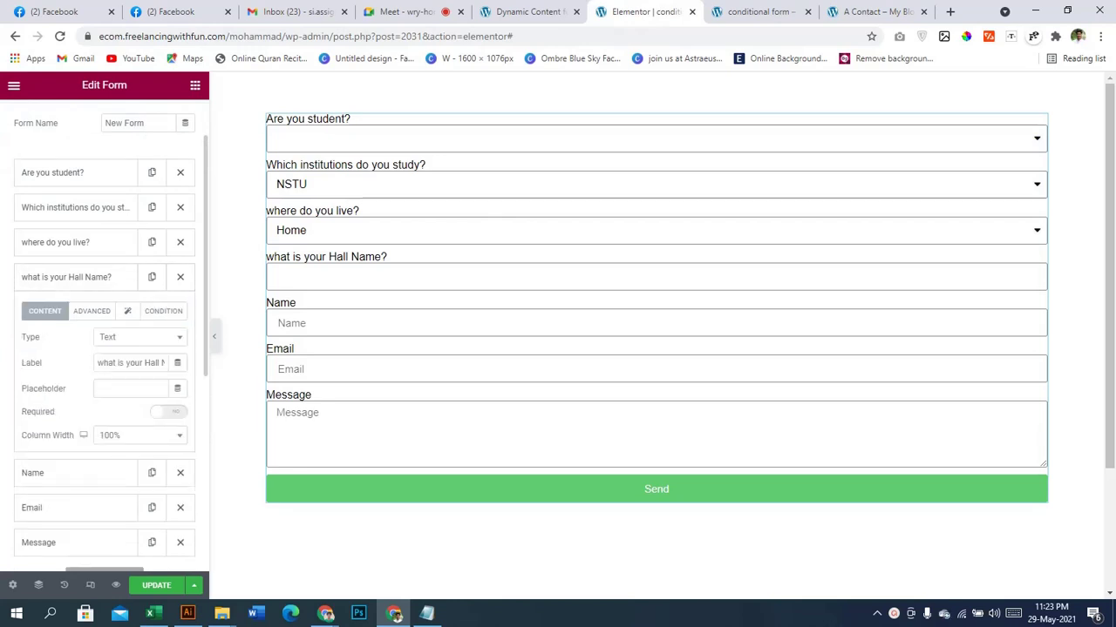
{"action": "left_click", "coordinate": [67, 278]}
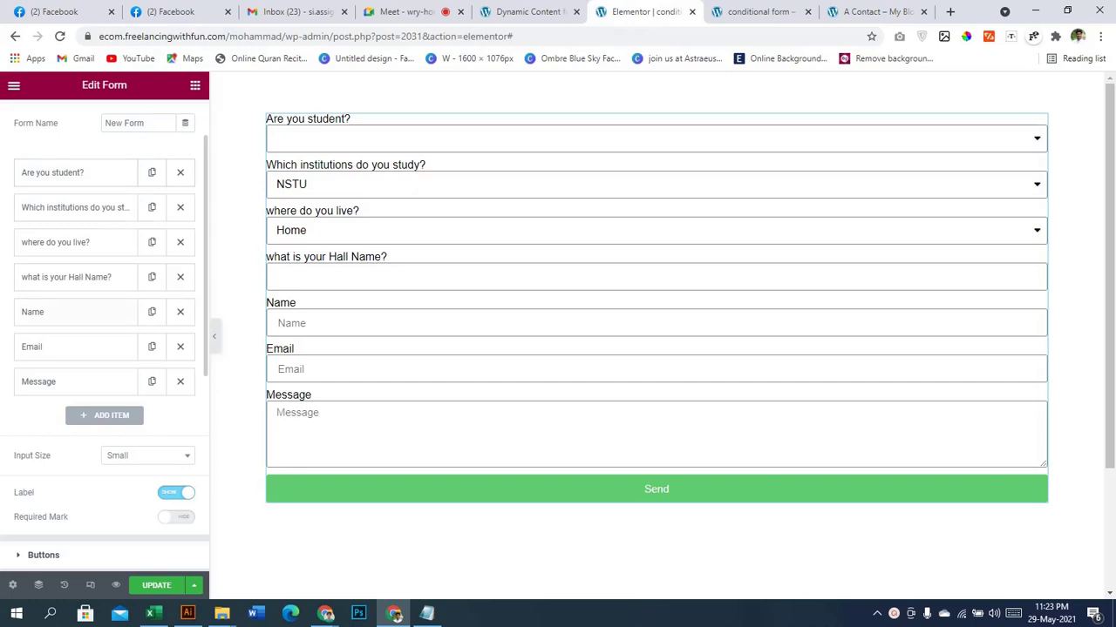
{"action": "left_click", "coordinate": [70, 311]}
{"action": "left_click", "coordinate": [163, 345]}
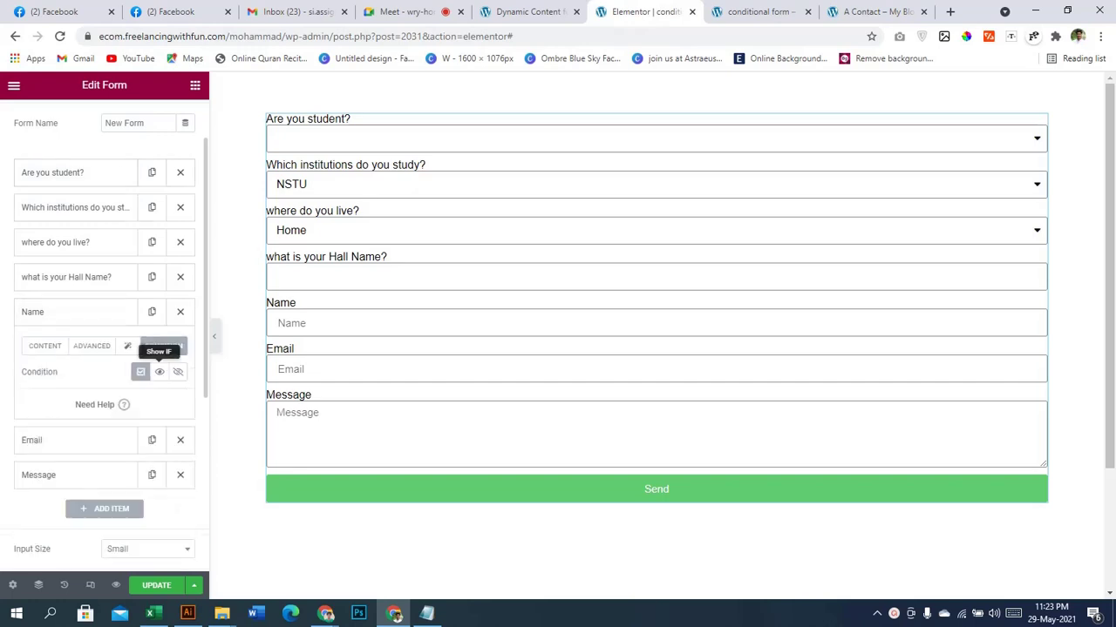
{"action": "left_click", "coordinate": [159, 371]}
{"action": "left_click", "coordinate": [139, 423]}
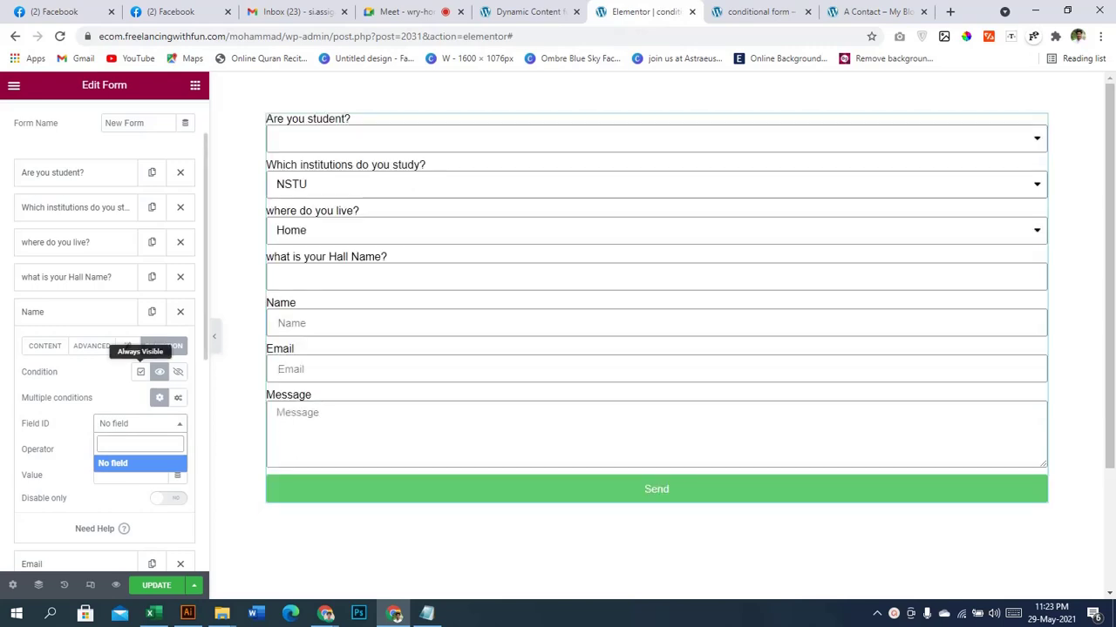
{"action": "key", "text": "Escape"}
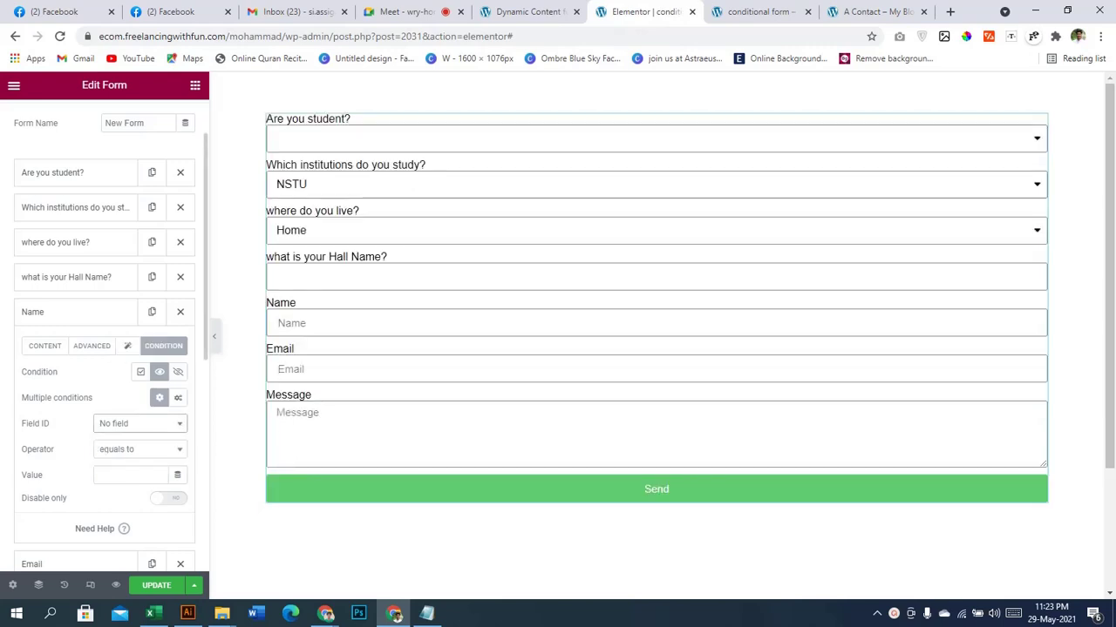
- Examine the Name field's content, advanced and condition settings, including the available Field ID and operator choices
{"action": "left_click", "coordinate": [44, 346]}
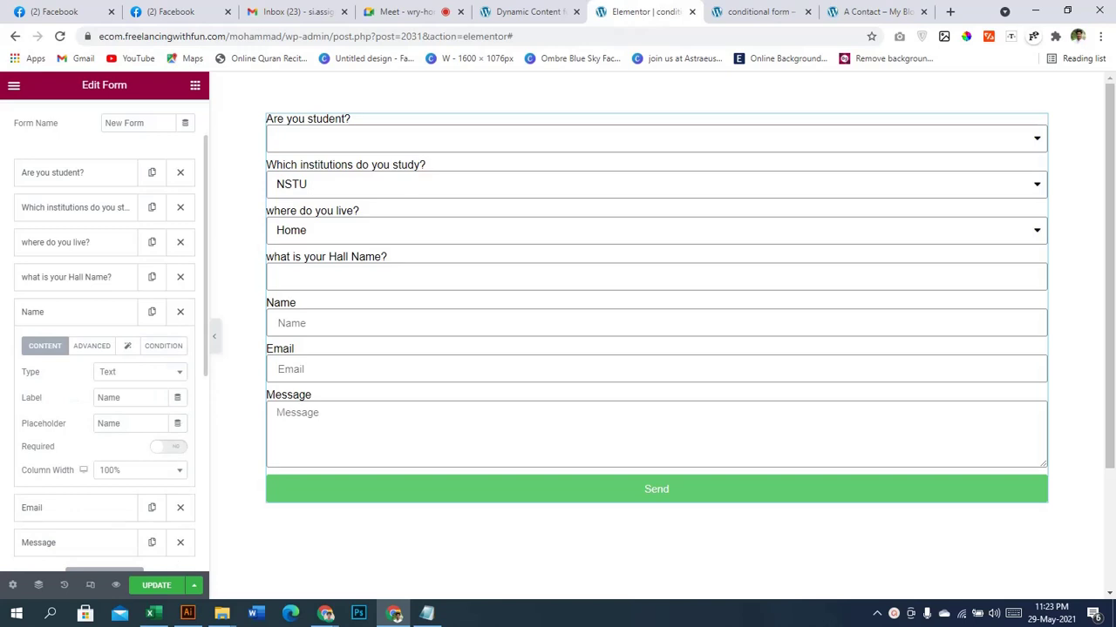
{"action": "left_click", "coordinate": [163, 346]}
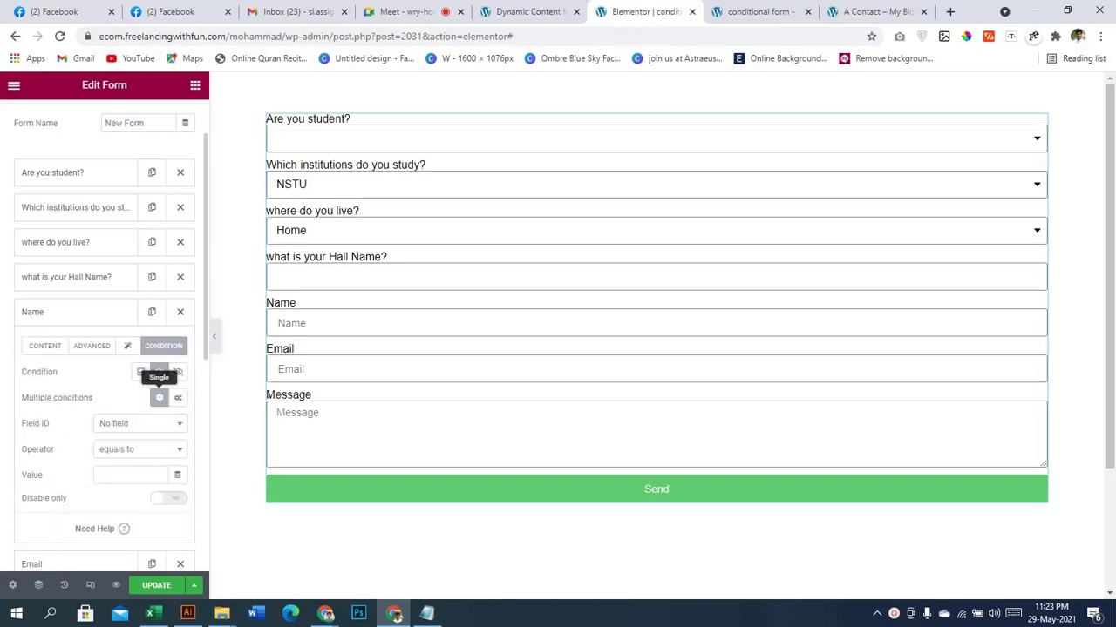
{"action": "left_click", "coordinate": [139, 424]}
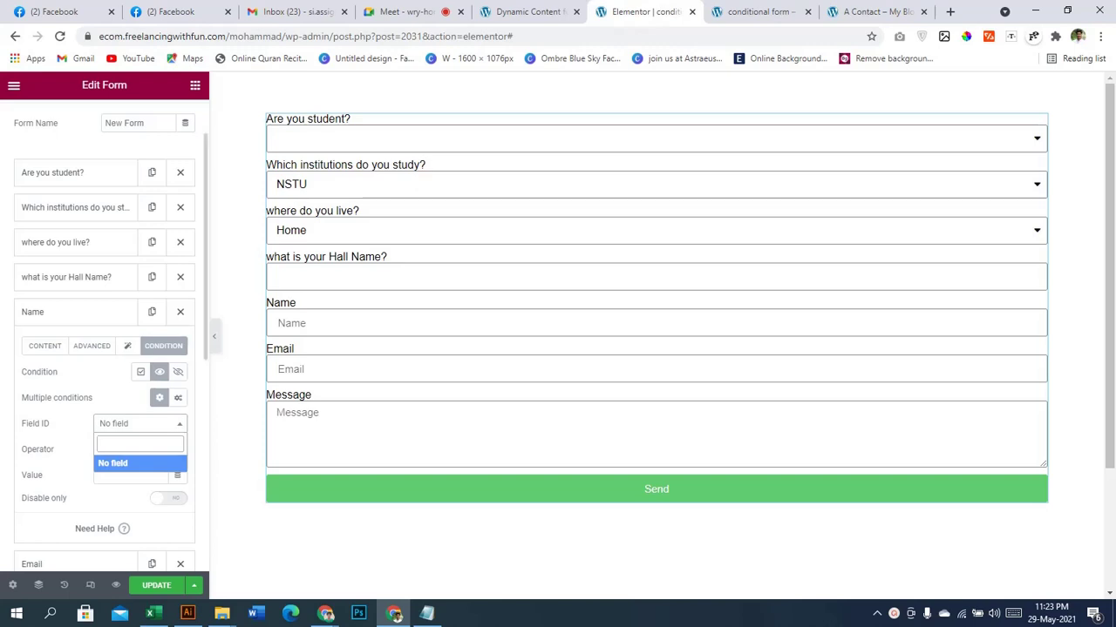
{"action": "left_click", "coordinate": [113, 462]}
{"action": "left_click", "coordinate": [139, 450]}
{"action": "left_click", "coordinate": [139, 450]}
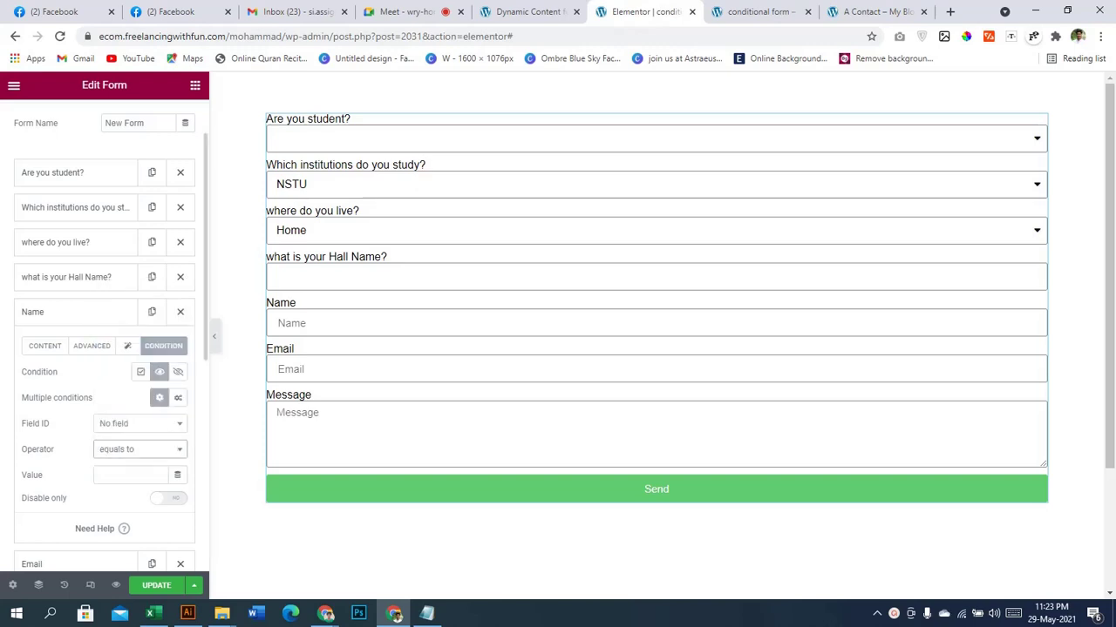
{"action": "left_click", "coordinate": [139, 423]}
{"action": "left_click", "coordinate": [114, 462]}
{"action": "left_click", "coordinate": [44, 346]}
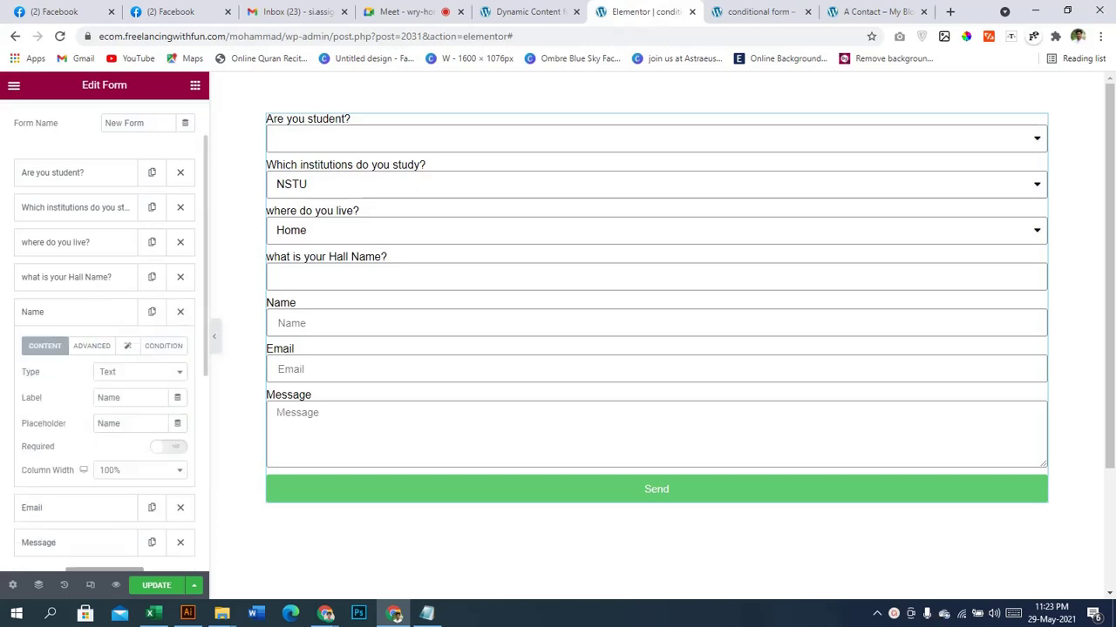
{"action": "left_click", "coordinate": [91, 346]}
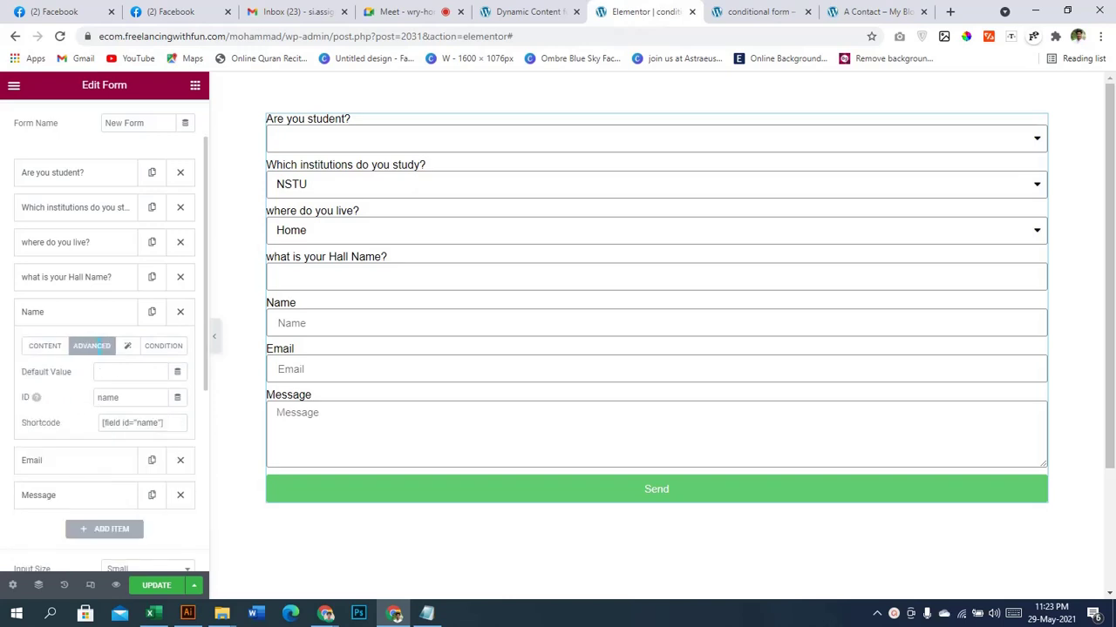
{"action": "left_click", "coordinate": [44, 346]}
{"action": "left_click", "coordinate": [70, 312]}
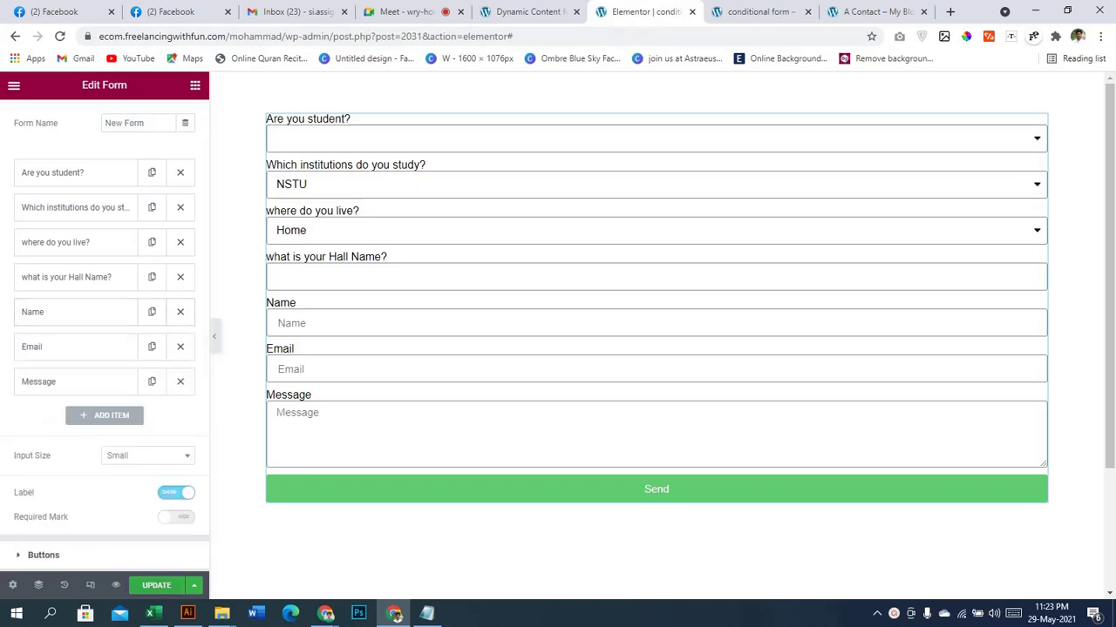
- Update the form and reload the conditional form preview to check which fields are displayed
{"action": "left_click", "coordinate": [157, 585]}
{"action": "left_click", "coordinate": [757, 12]}
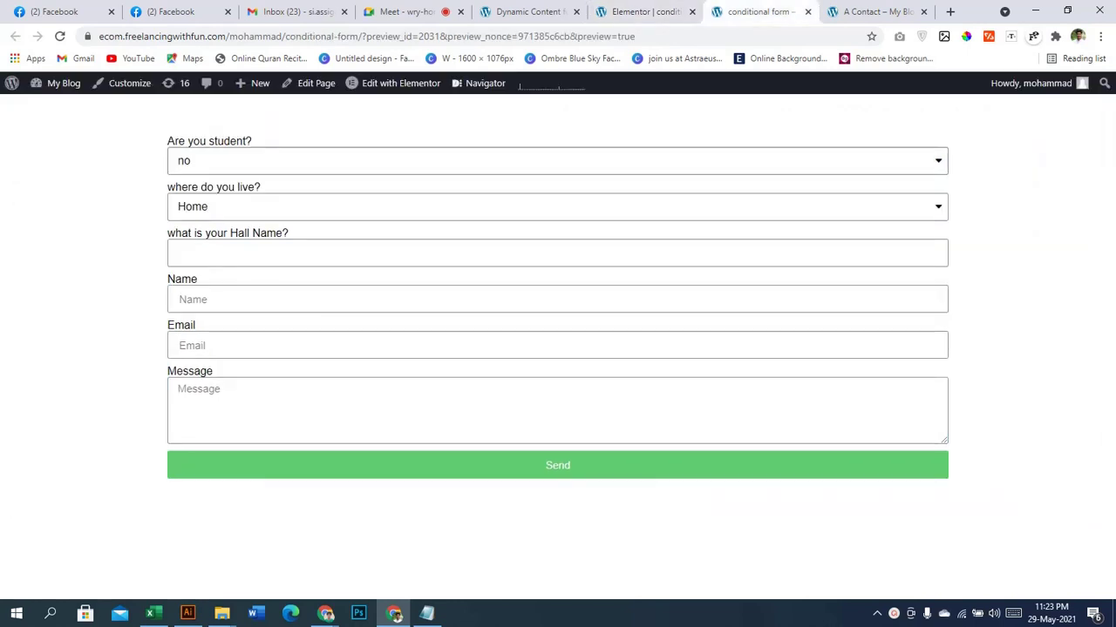
{"action": "key", "text": "F5"}
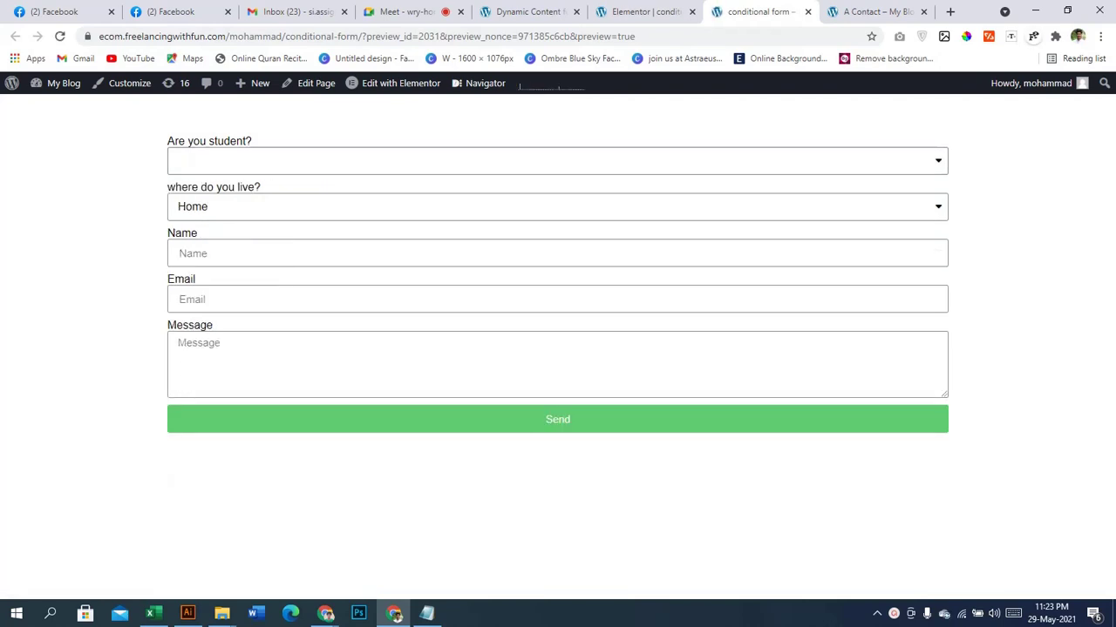
- Set the condition Field ID of "where do you live?" to the "Are you student?" field and update the form
{"action": "left_click", "coordinate": [662, 11]}
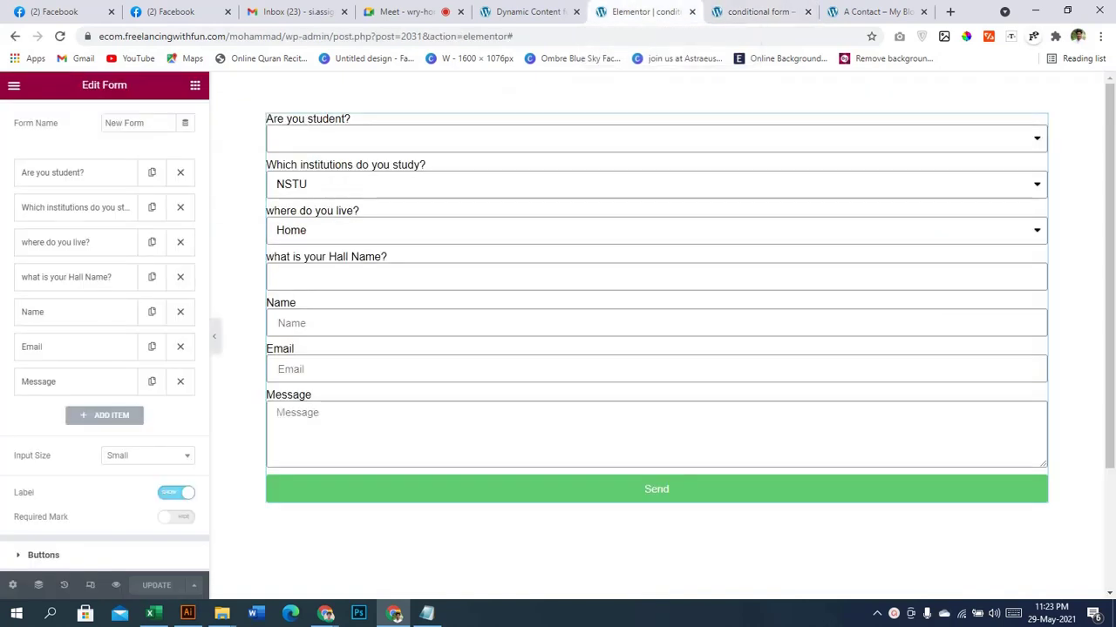
{"action": "left_click", "coordinate": [76, 242]}
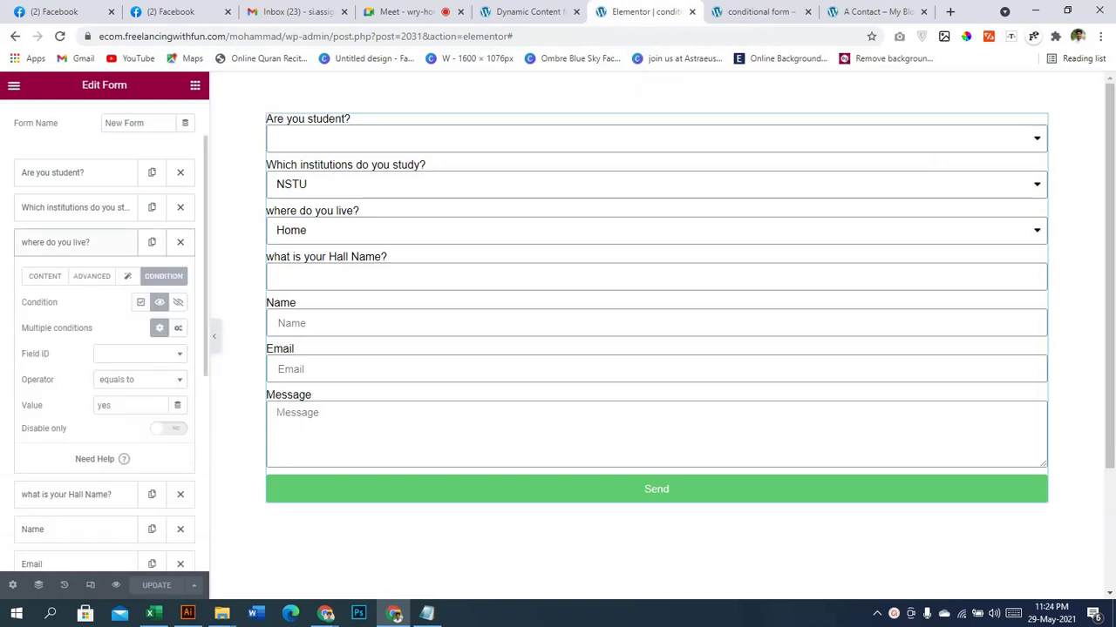
{"action": "left_click", "coordinate": [140, 354]}
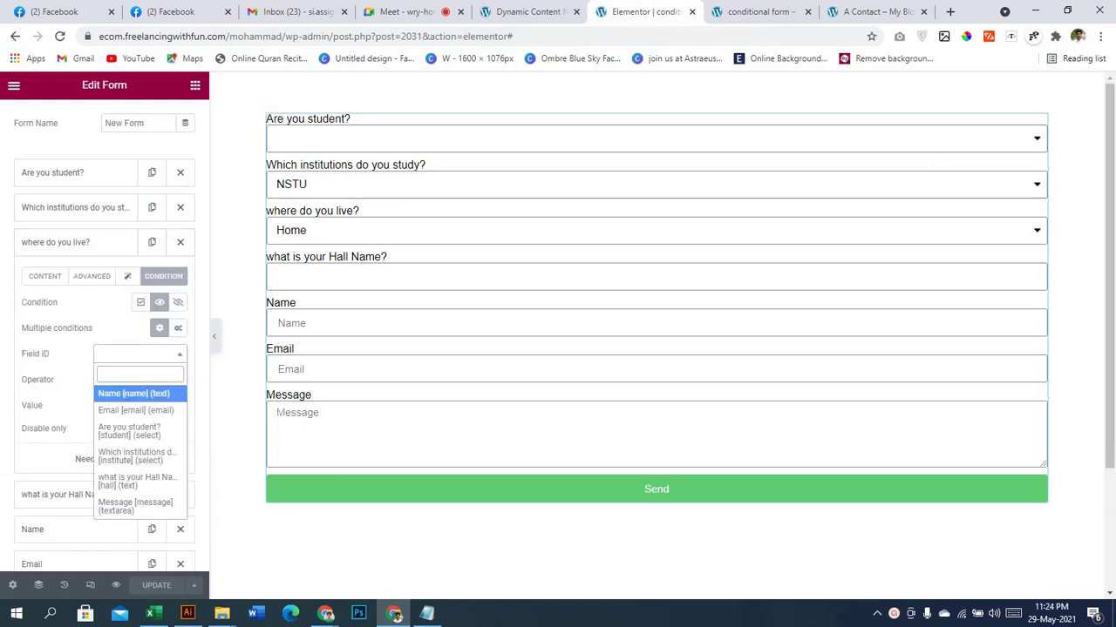
{"action": "left_click", "coordinate": [131, 431]}
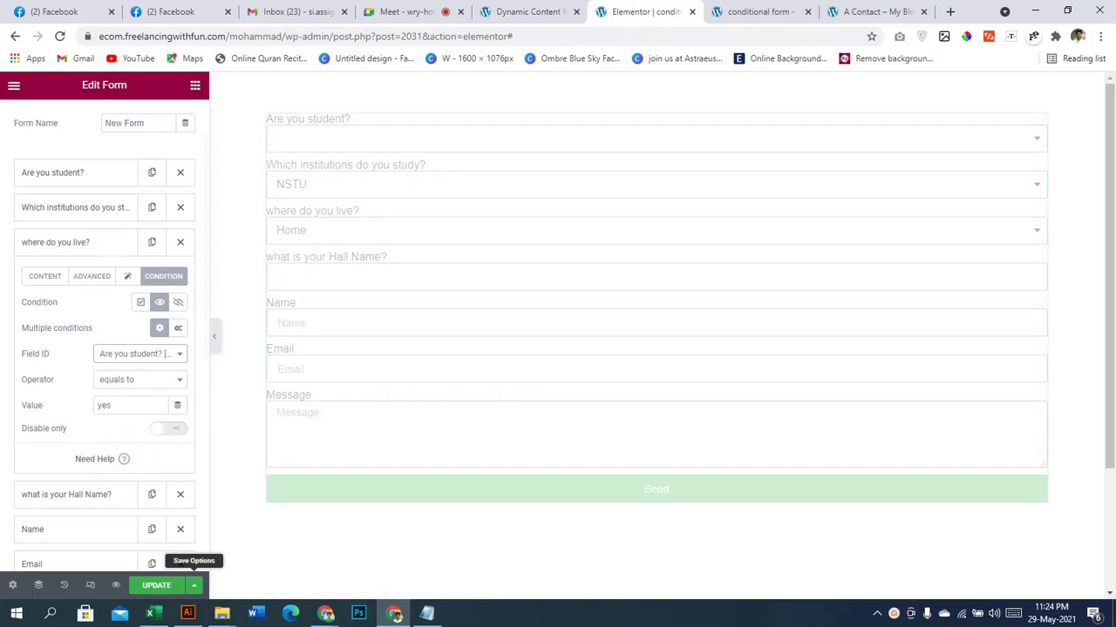
{"action": "left_click", "coordinate": [157, 585]}
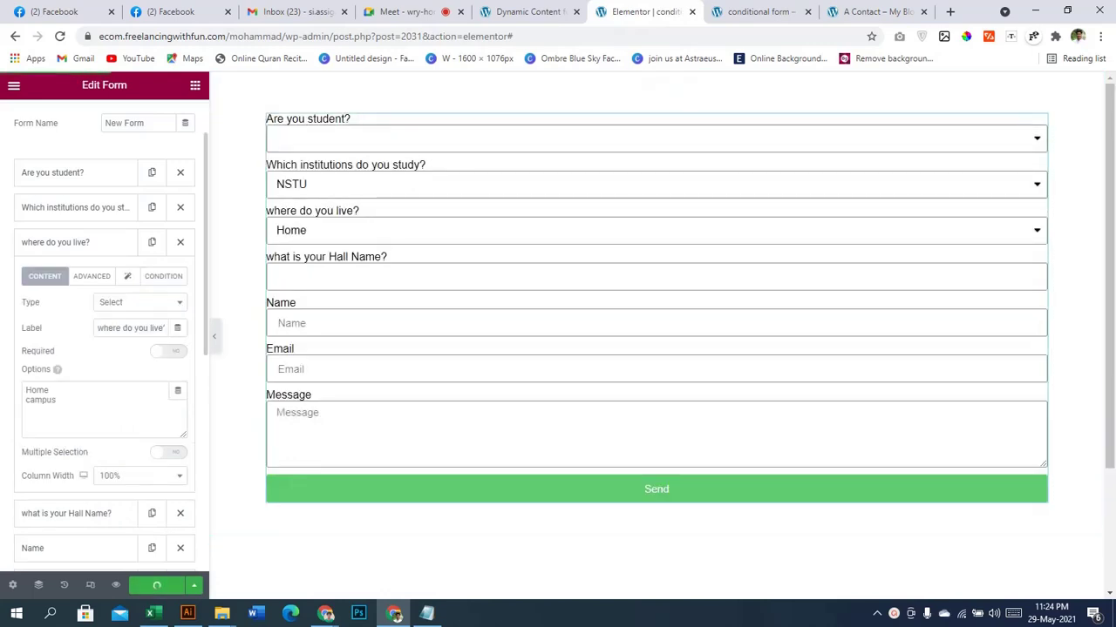
- Check again which Field ID choices the Name field's condition offers
{"action": "scroll", "coordinate": [104, 331], "scroll_direction": "down", "scroll_amount": 3}
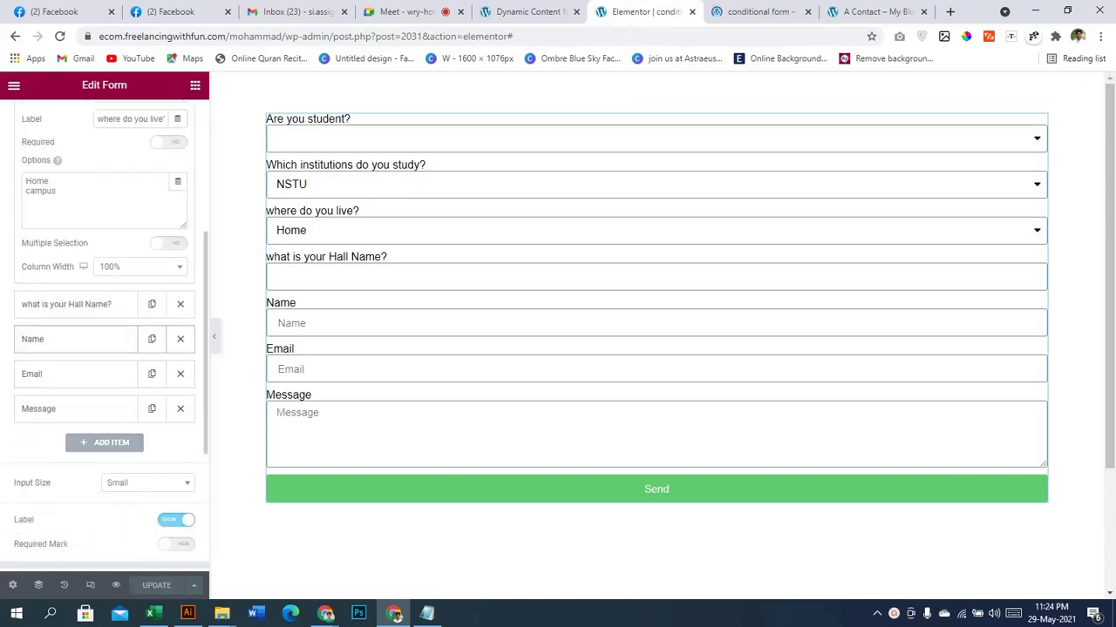
{"action": "left_click", "coordinate": [76, 339]}
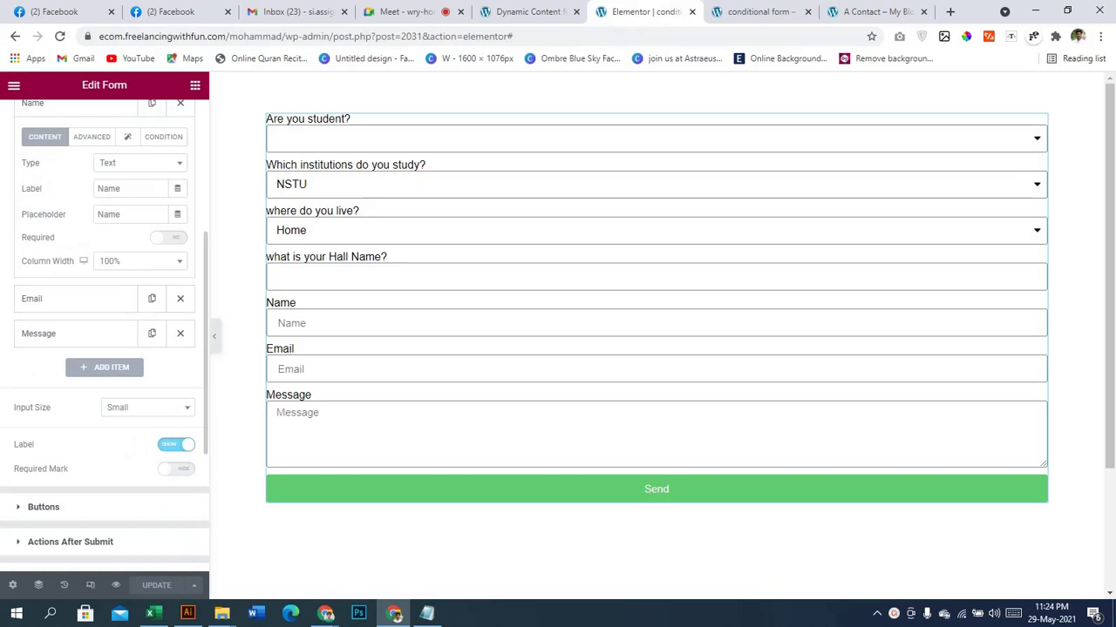
{"action": "left_click", "coordinate": [164, 137]}
{"action": "left_click", "coordinate": [140, 215]}
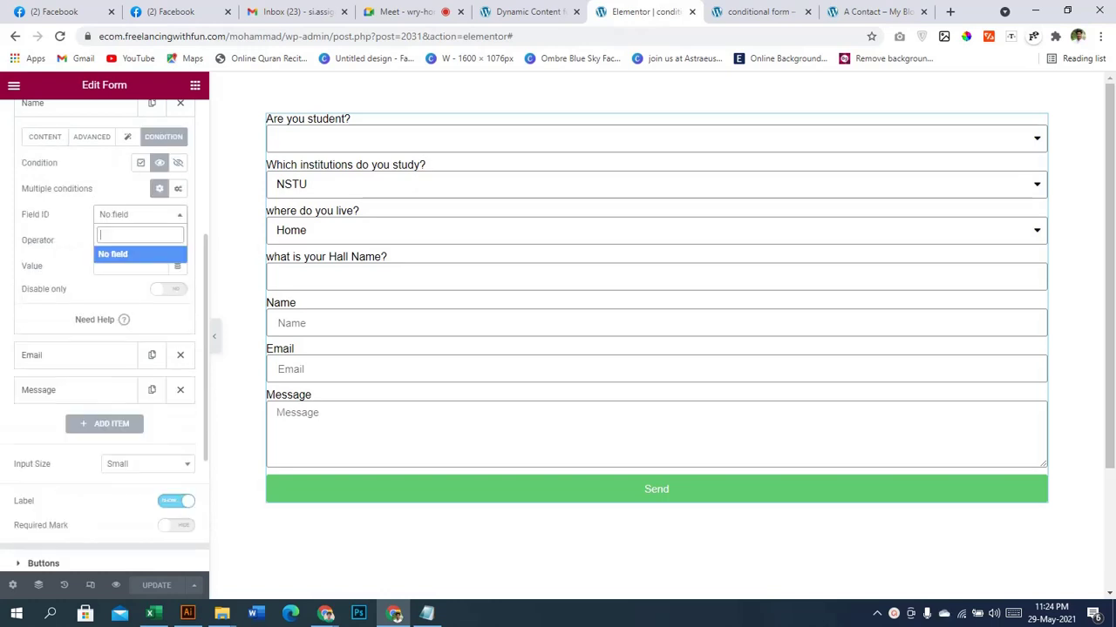
{"action": "left_click", "coordinate": [139, 215]}
{"action": "left_click", "coordinate": [45, 136]}
{"action": "scroll", "coordinate": [104, 332], "scroll_direction": "up", "scroll_amount": 2}
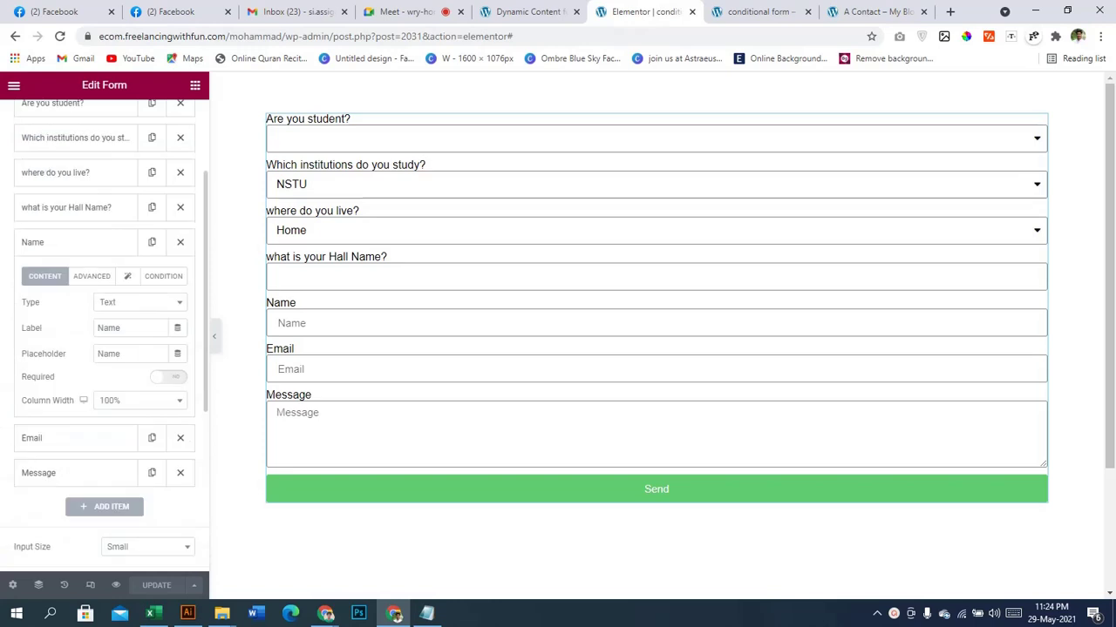
- Test the conditional form preview by answering "Are you student?" with "yes" and "no"
{"action": "left_click", "coordinate": [758, 12]}
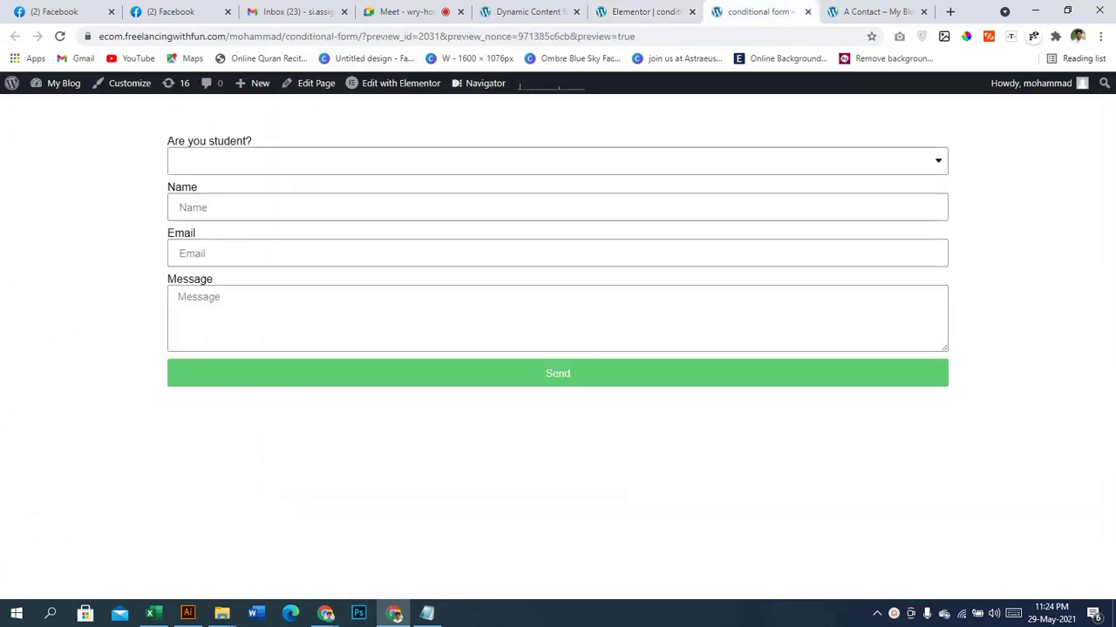
{"action": "left_click", "coordinate": [558, 161]}
{"action": "left_click", "coordinate": [558, 195]}
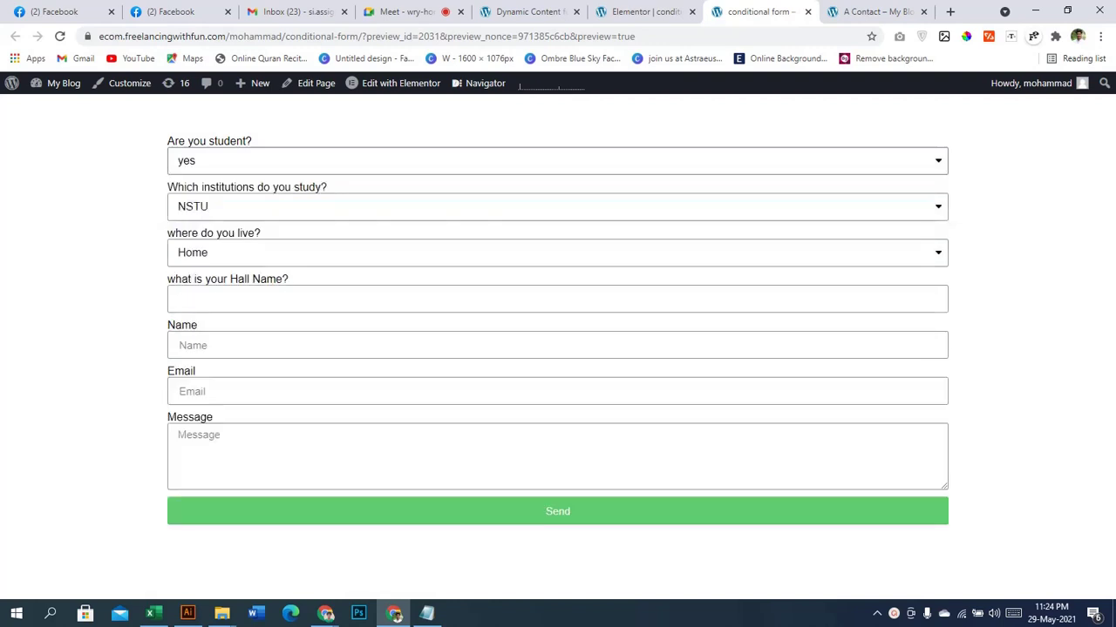
{"action": "left_click", "coordinate": [557, 162]}
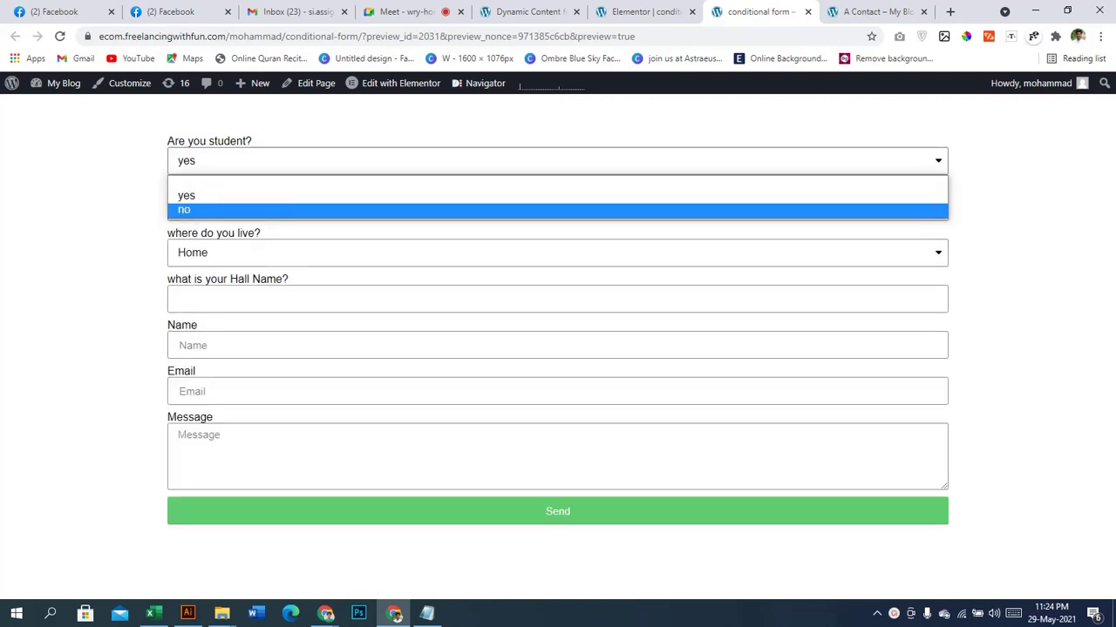
{"action": "left_click", "coordinate": [558, 209]}
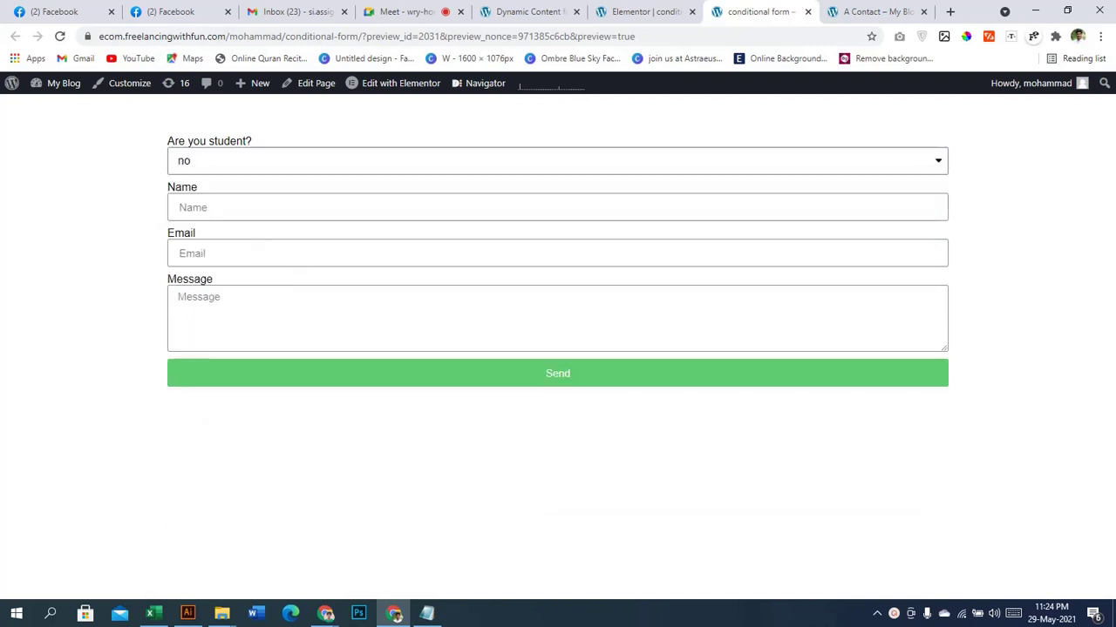
- Switch to the Dynamic Content for Elementor introduction page in the WordPress admin and look it over
{"action": "left_click", "coordinate": [641, 11]}
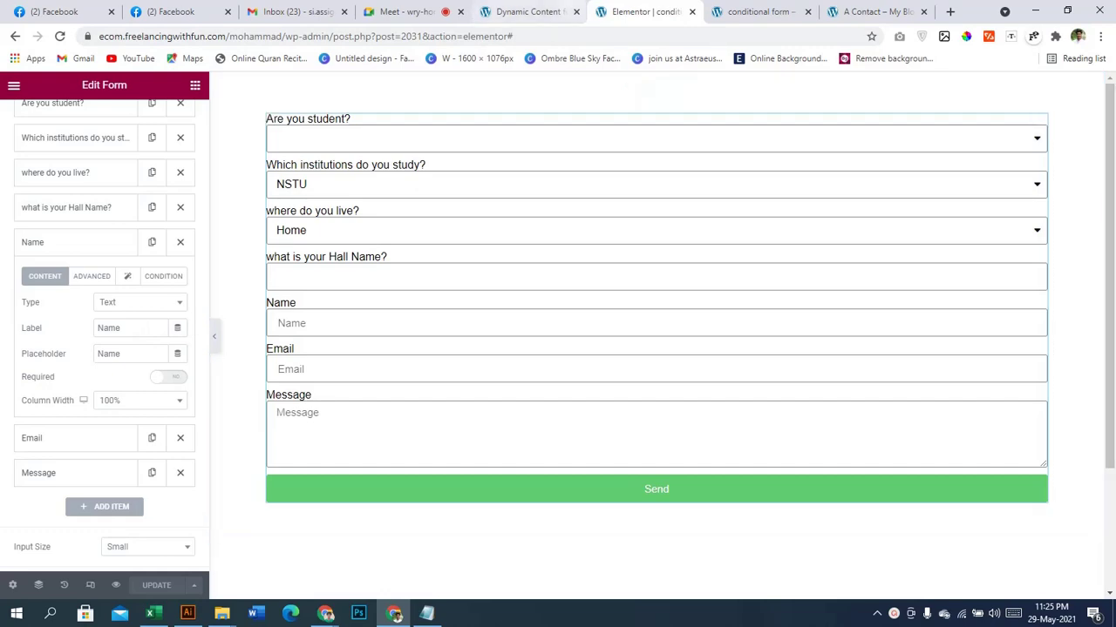
{"action": "left_click", "coordinate": [530, 12]}
{"action": "scroll", "coordinate": [243, 124], "scroll_direction": "down", "scroll_amount": 5}
{"action": "scroll", "coordinate": [558, 349], "scroll_direction": "up", "scroll_amount": 5}
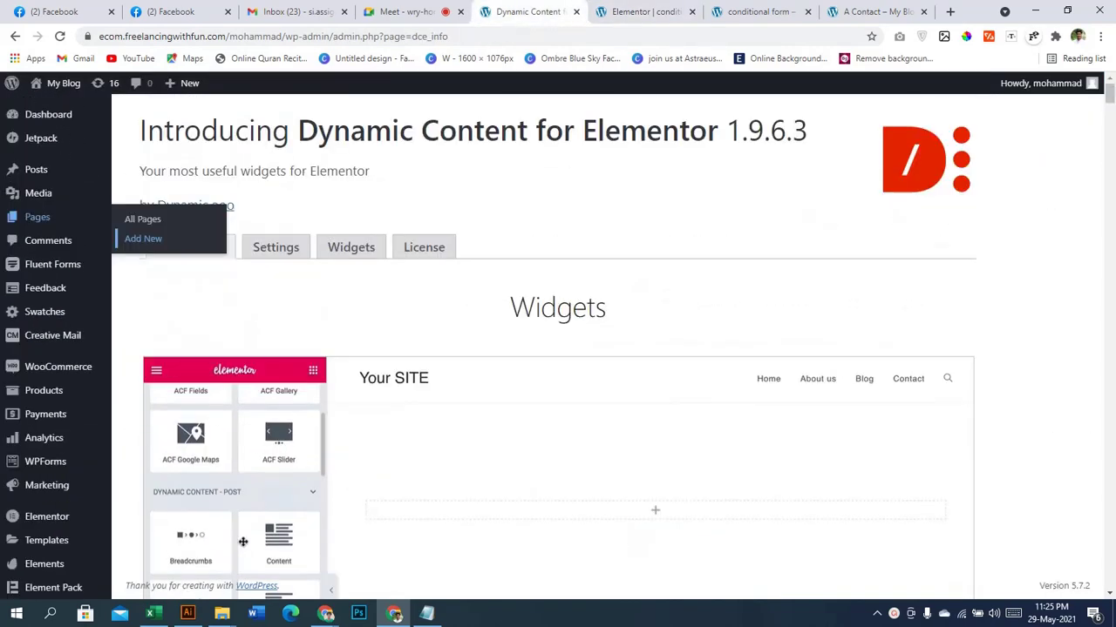